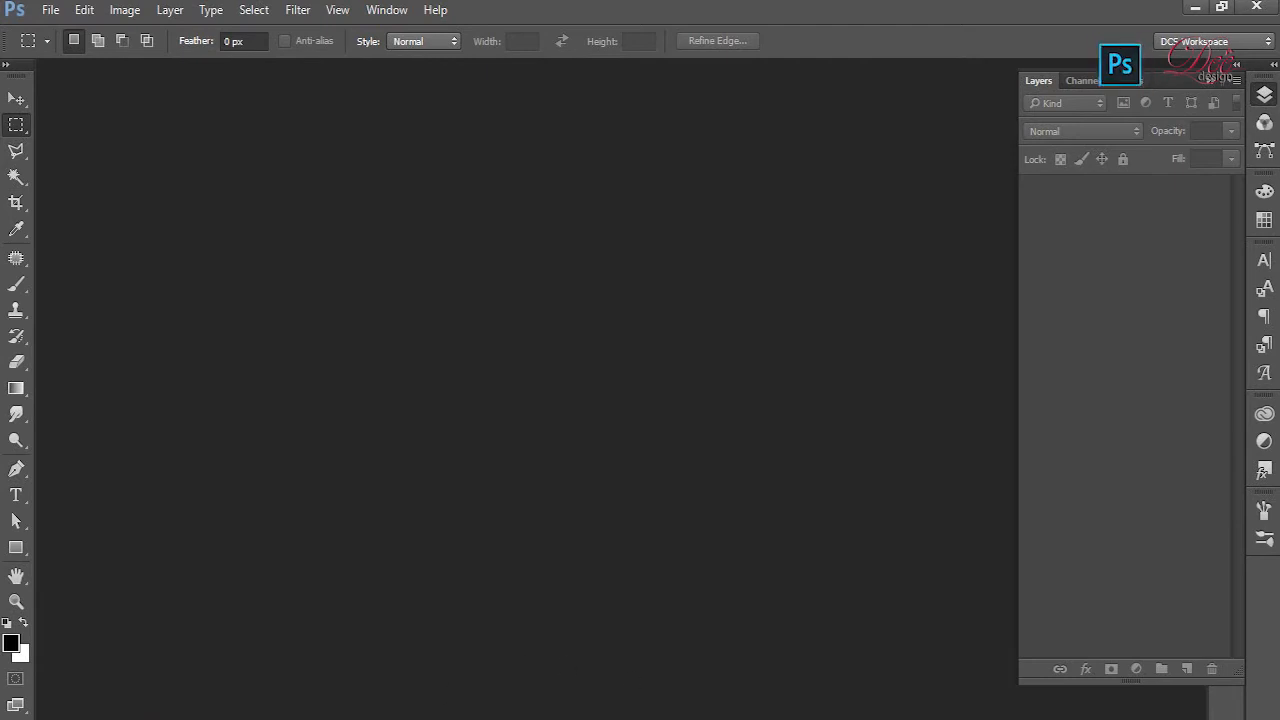
- Open the image buddha-1678927_1920 and duplicate its Background layer
left_click(50, 12)
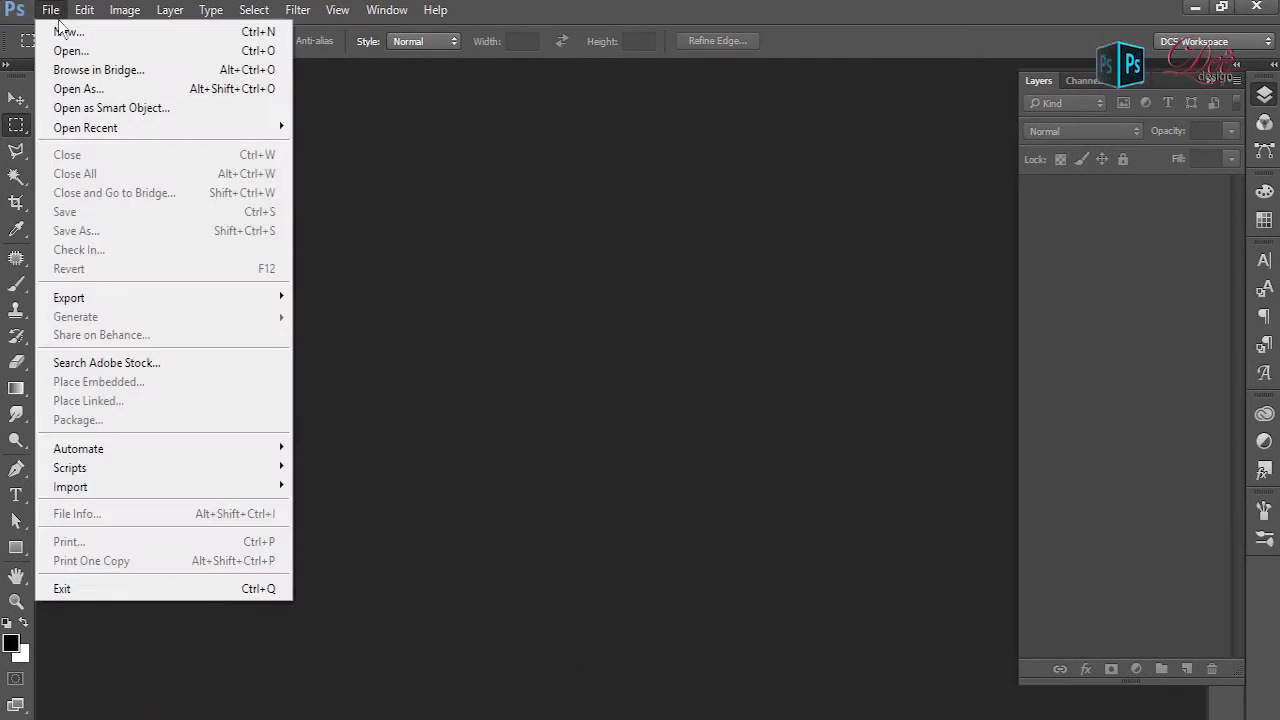
left_click(58, 18)
left_click(58, 18)
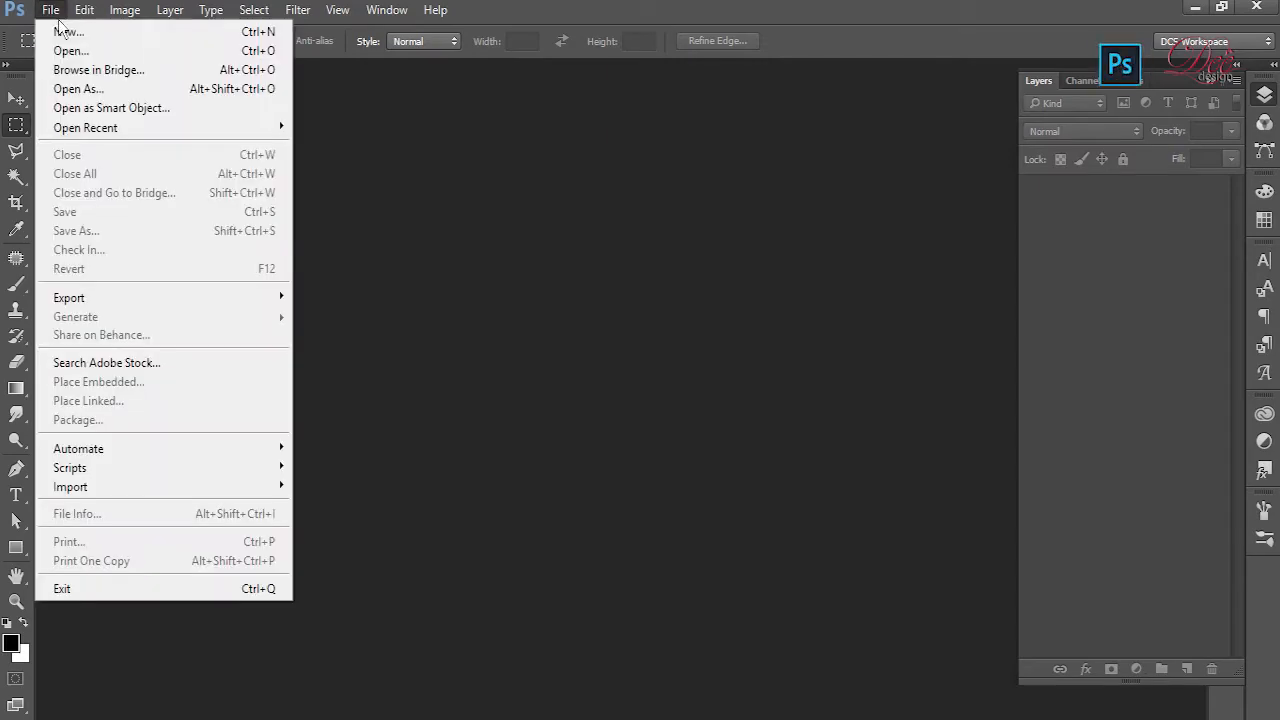
left_click(82, 54)
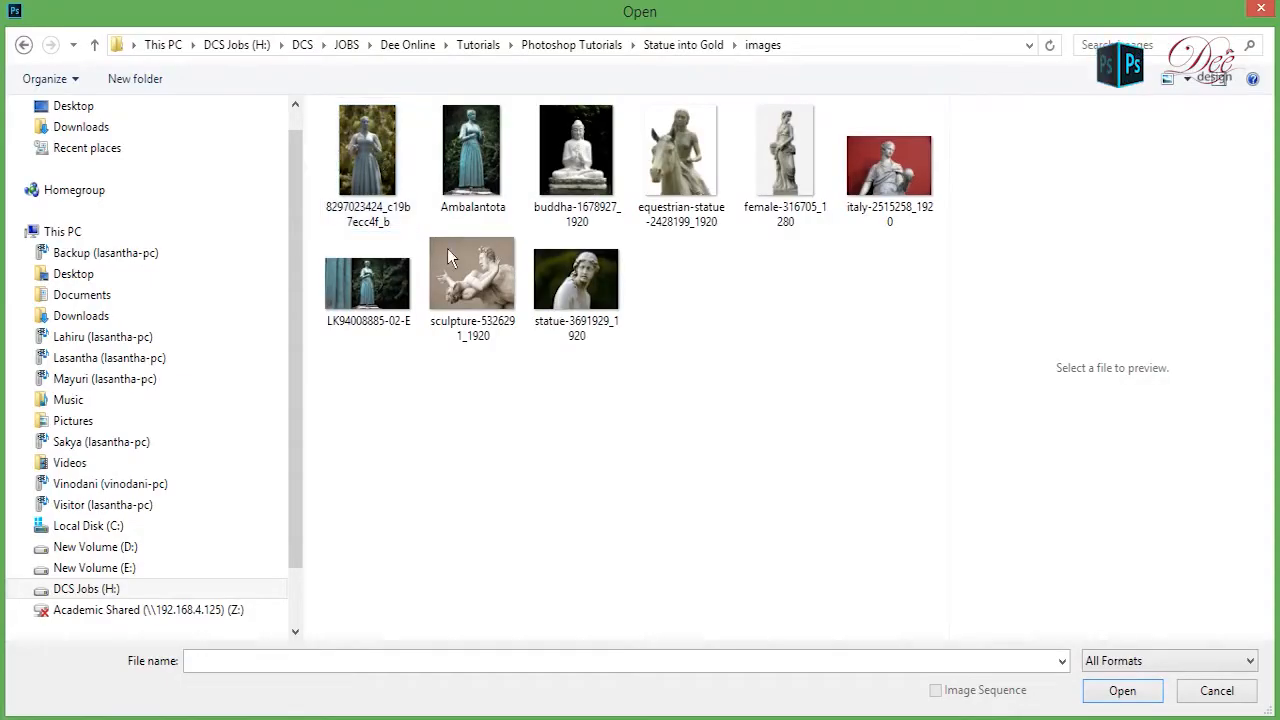
left_click(471, 190)
left_click(584, 162)
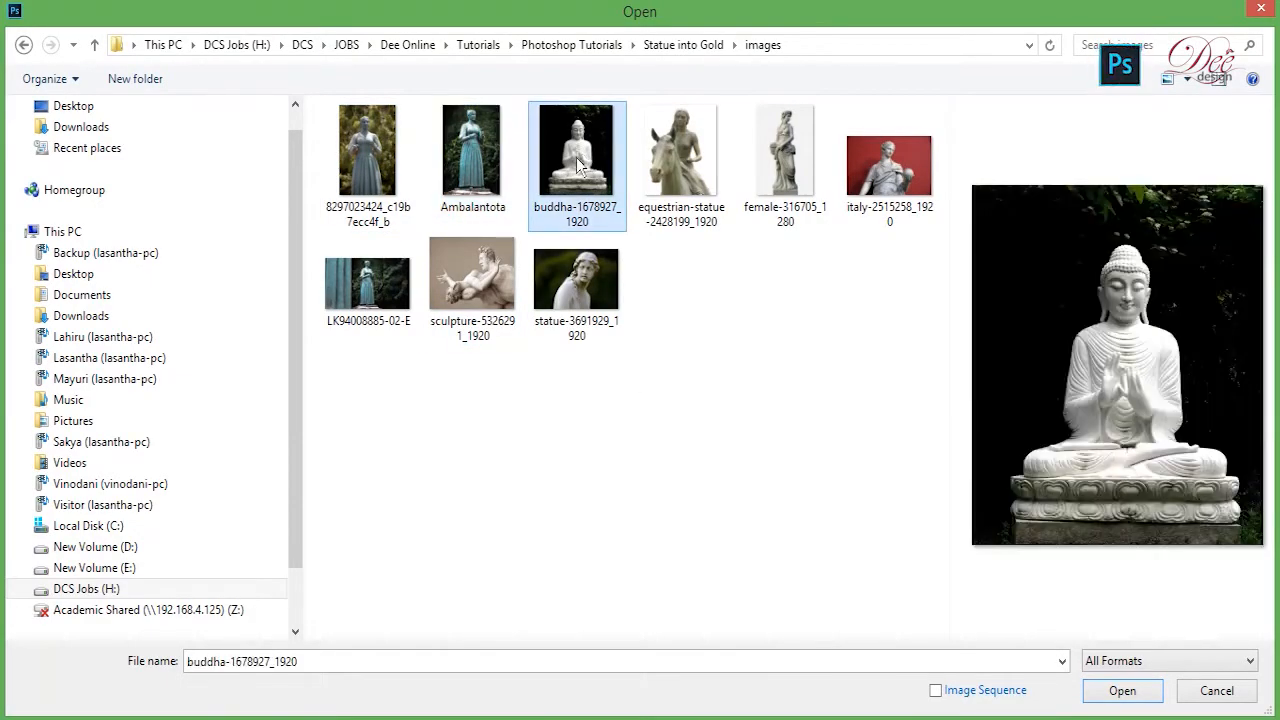
double_click(576, 160)
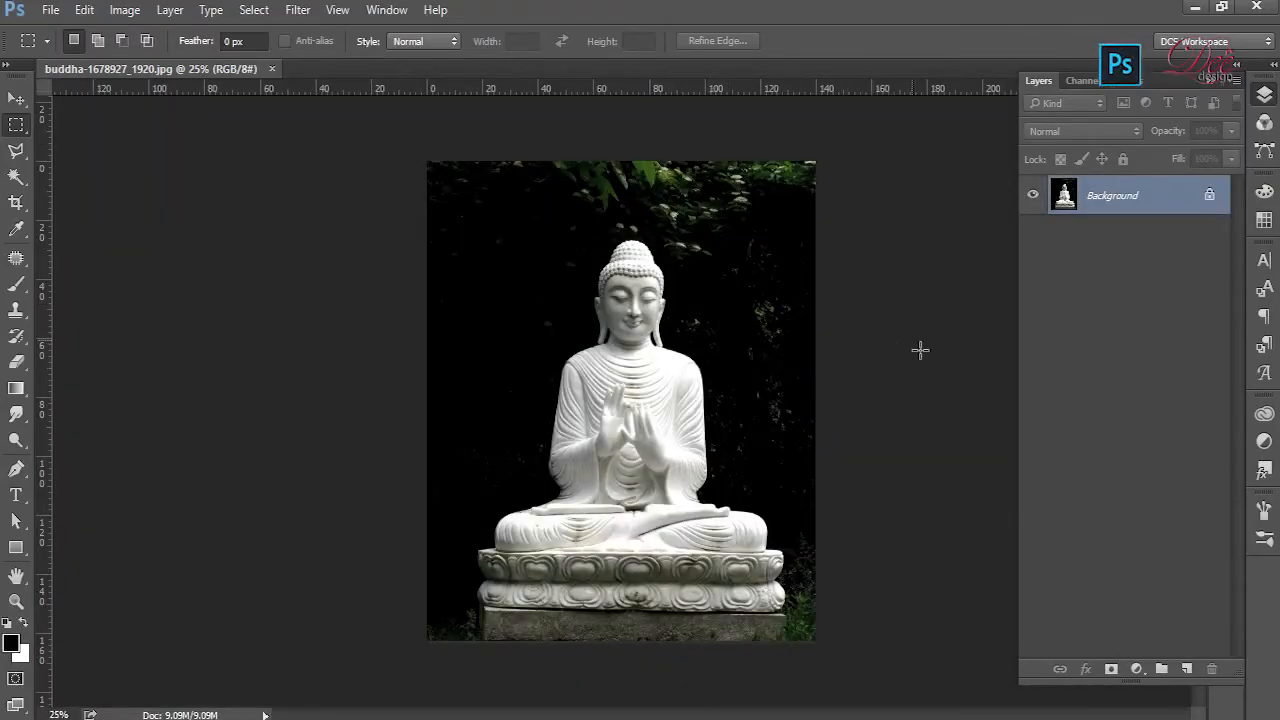
scroll(920, 374, "up", 2)
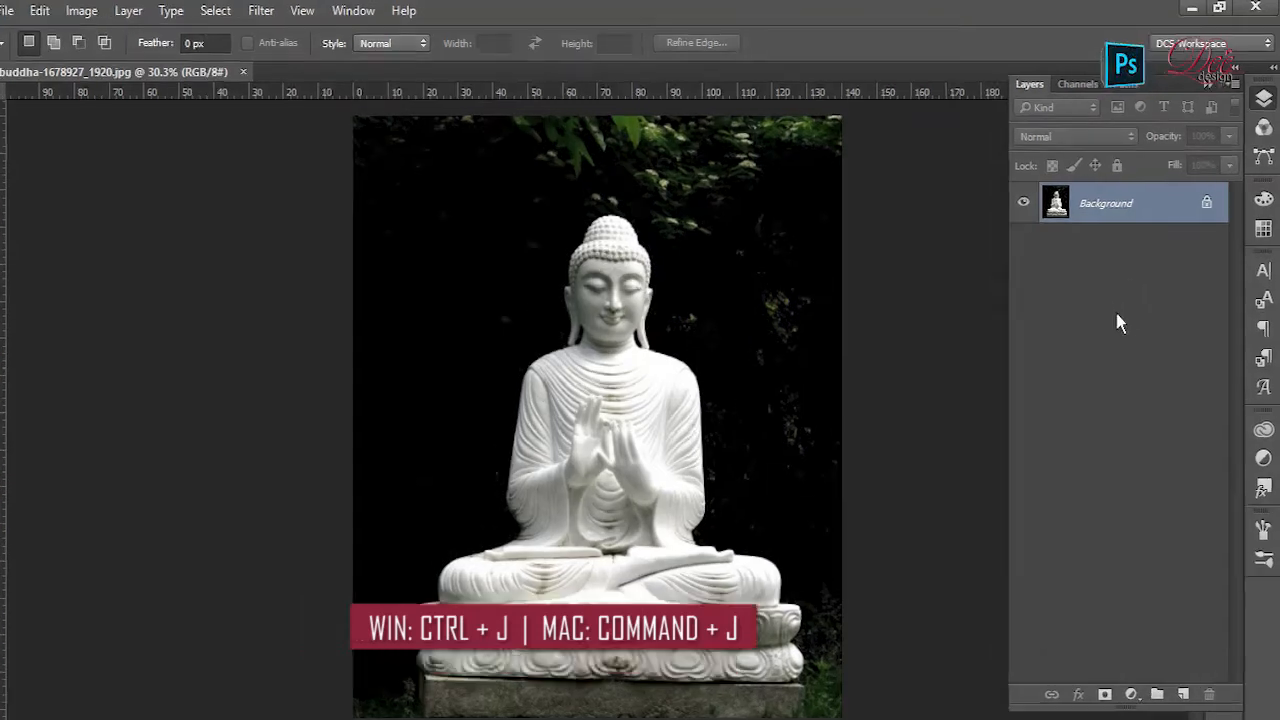
key("ctrl+j")
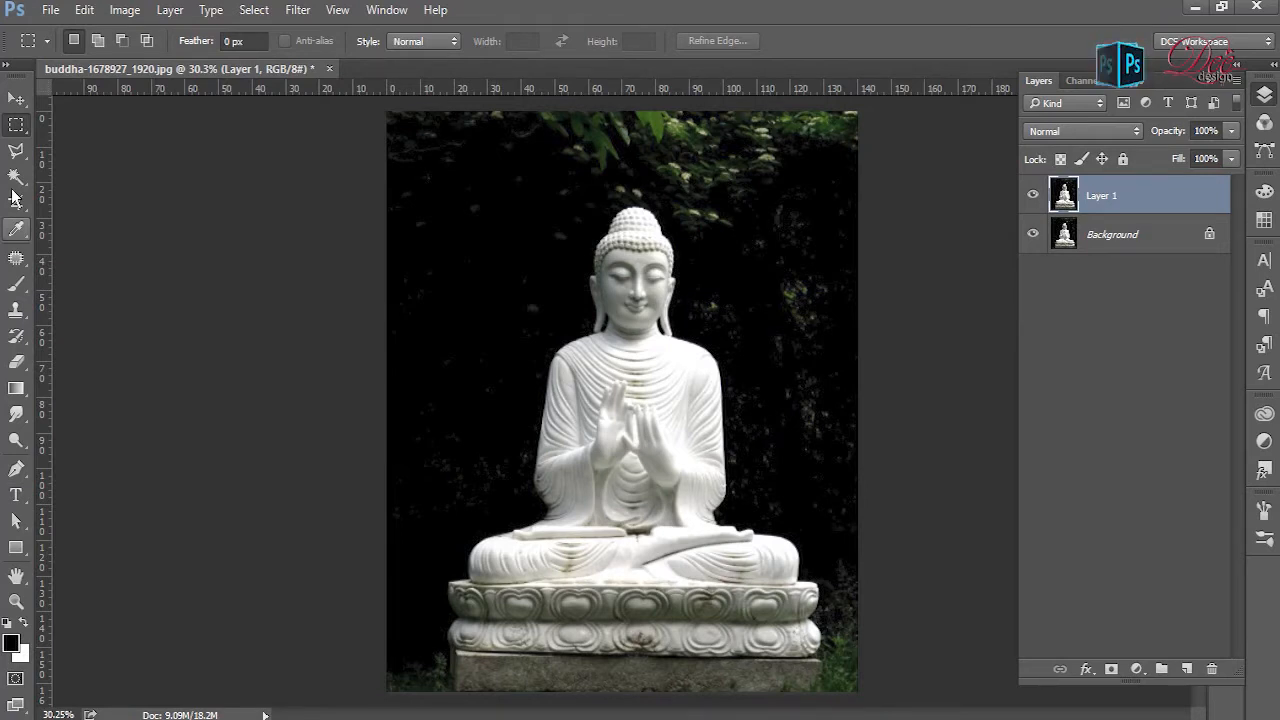
- Select the Buddha statue together with its carved lotus base using the Quick Selection tool
left_click(15, 176)
left_click(110, 171)
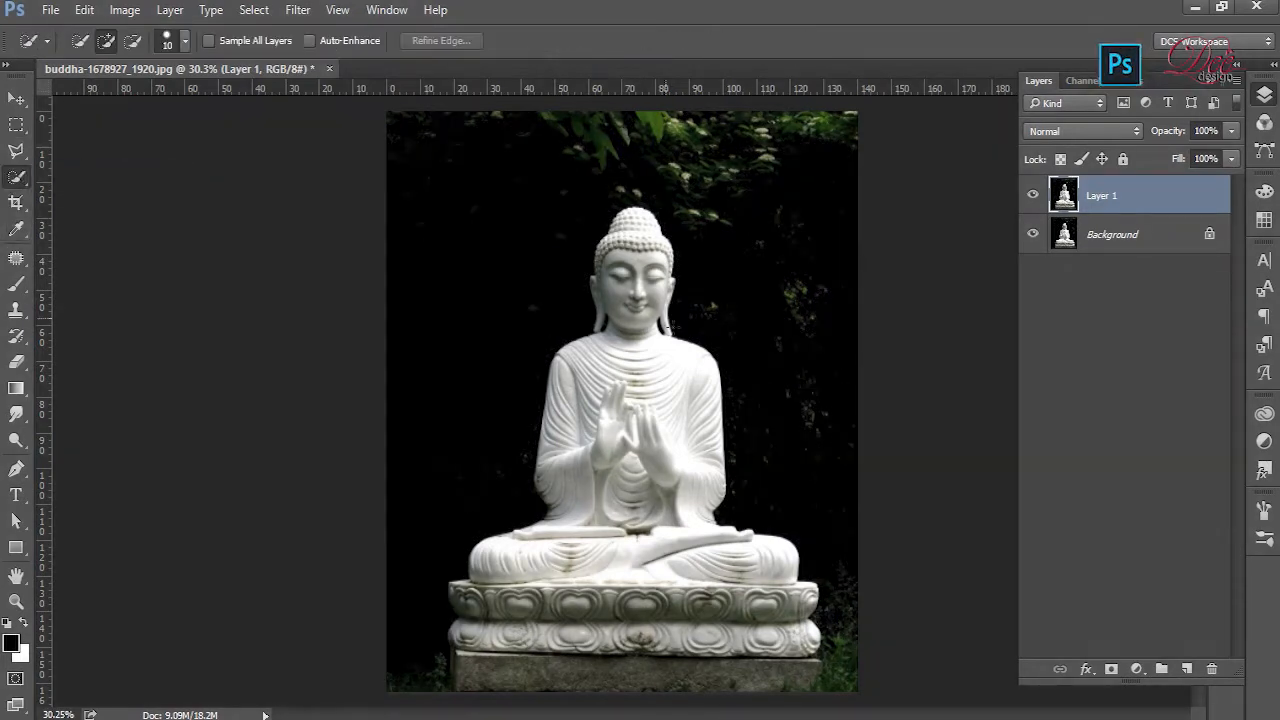
scroll(637, 219, "up", 1)
mouse_move(641, 211)
left_mouse_down()
mouse_move(602, 264)
mouse_move(615, 431)
mouse_move(669, 383)
mouse_move(710, 494)
mouse_move(688, 548)
mouse_move(563, 556)
mouse_move(497, 605)
mouse_move(523, 636)
mouse_move(786, 641)
mouse_move(831, 713)
mouse_move(457, 697)
mouse_move(415, 712)
mouse_move(433, 681)
left_mouse_up()
scroll(634, 651, "down", 2)
scroll(636, 655, "up", 6)
left_click_drag(640, 660, 620, 483)
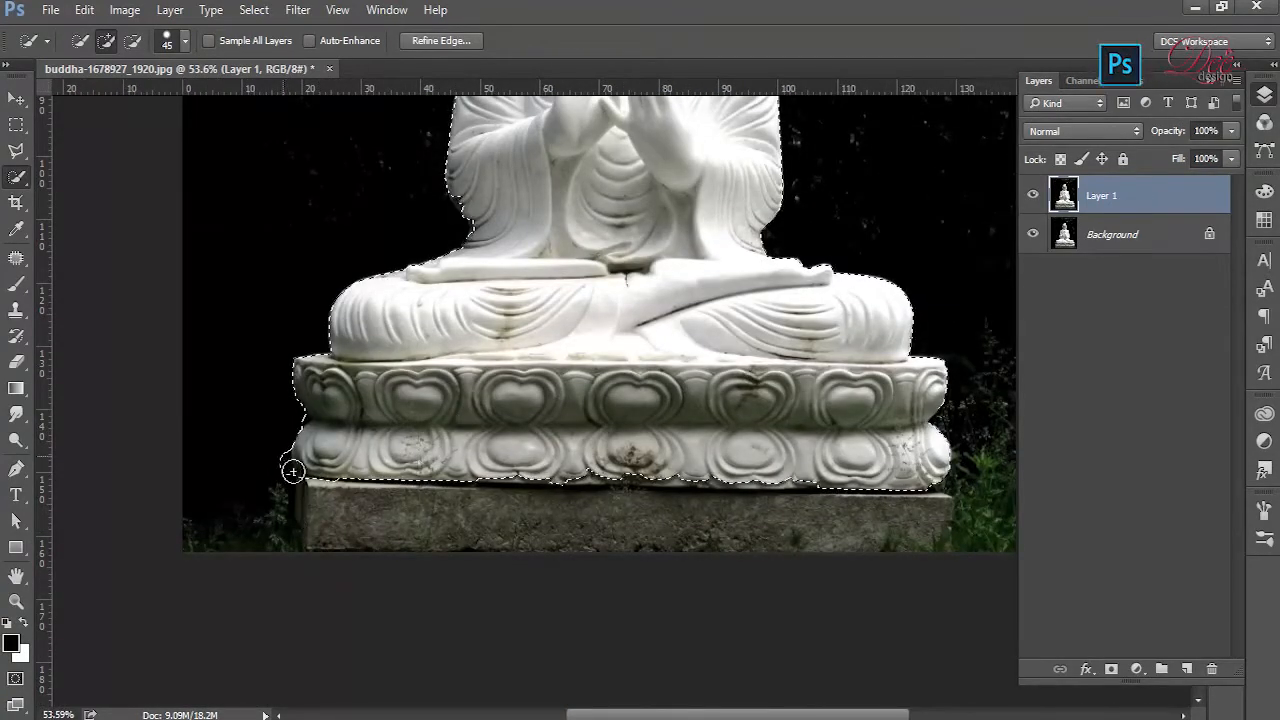
- Subtract the spill beside the carved base's left corner and tidy the selection along its lower edge with a 35 px brush
left_click_drag(282, 469, 286, 491)
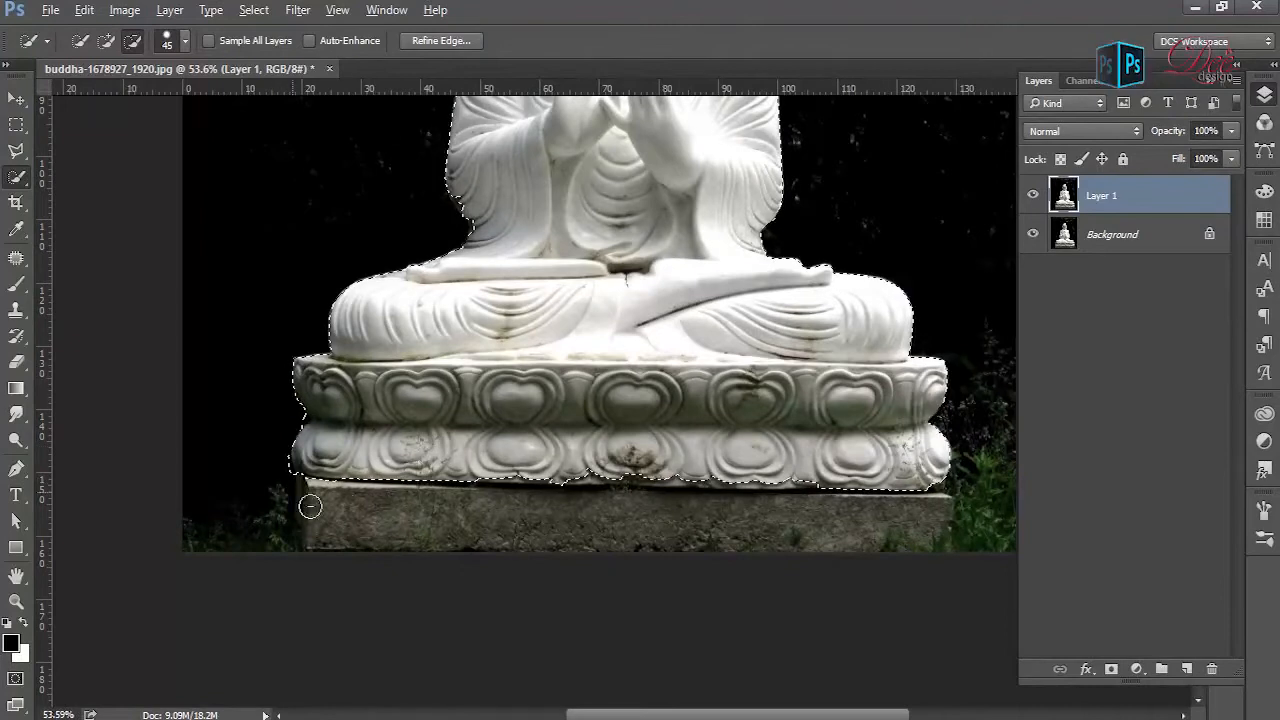
key("bracketleft")
key("bracketleft")
left_click_drag(508, 474, 848, 486)
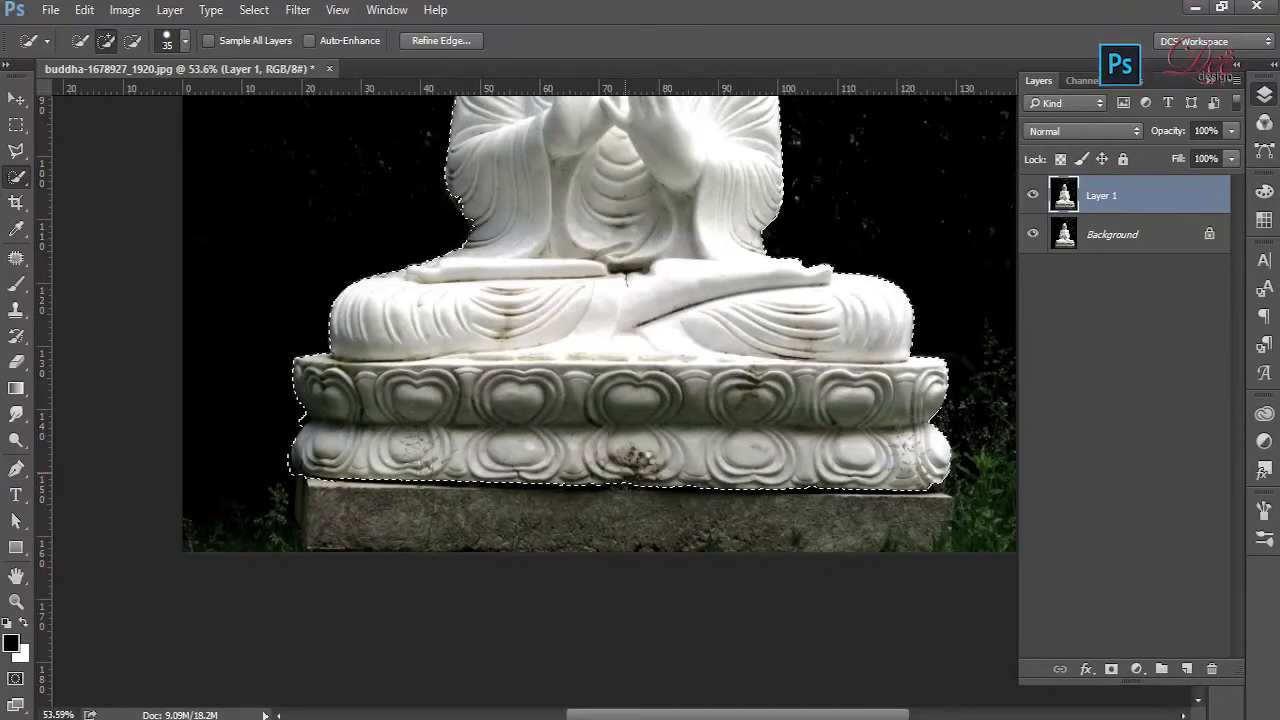
- Refine the selection edge along the carved base with a 10 px brush and check the outline up to the head
scroll(325, 509, "up", 4)
key("bracketleft")
key("bracketleft")
key("bracketleft")
key("bracketleft")
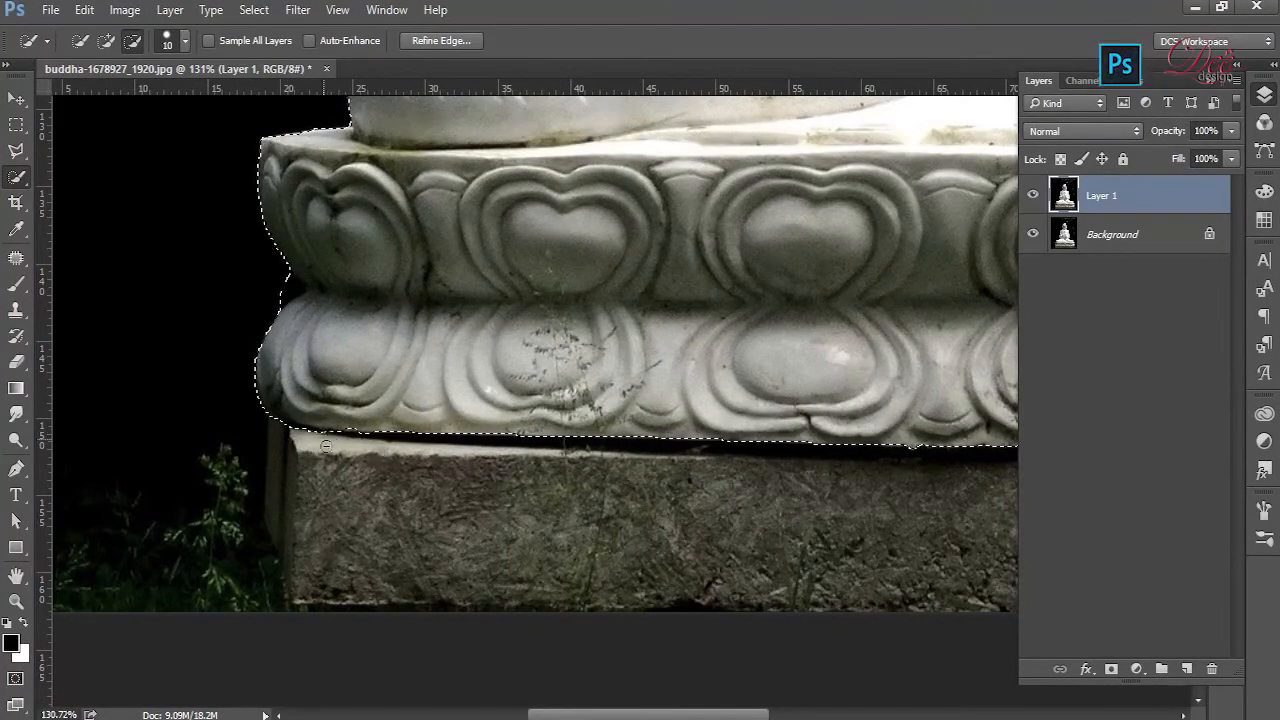
left_click_drag(868, 416, 256, 422)
left_click_drag(773, 401, 217, 457)
left_click_drag(228, 122, 640, 680)
left_click_drag(345, 105, 560, 370)
left_click_drag(697, 234, 520, 426)
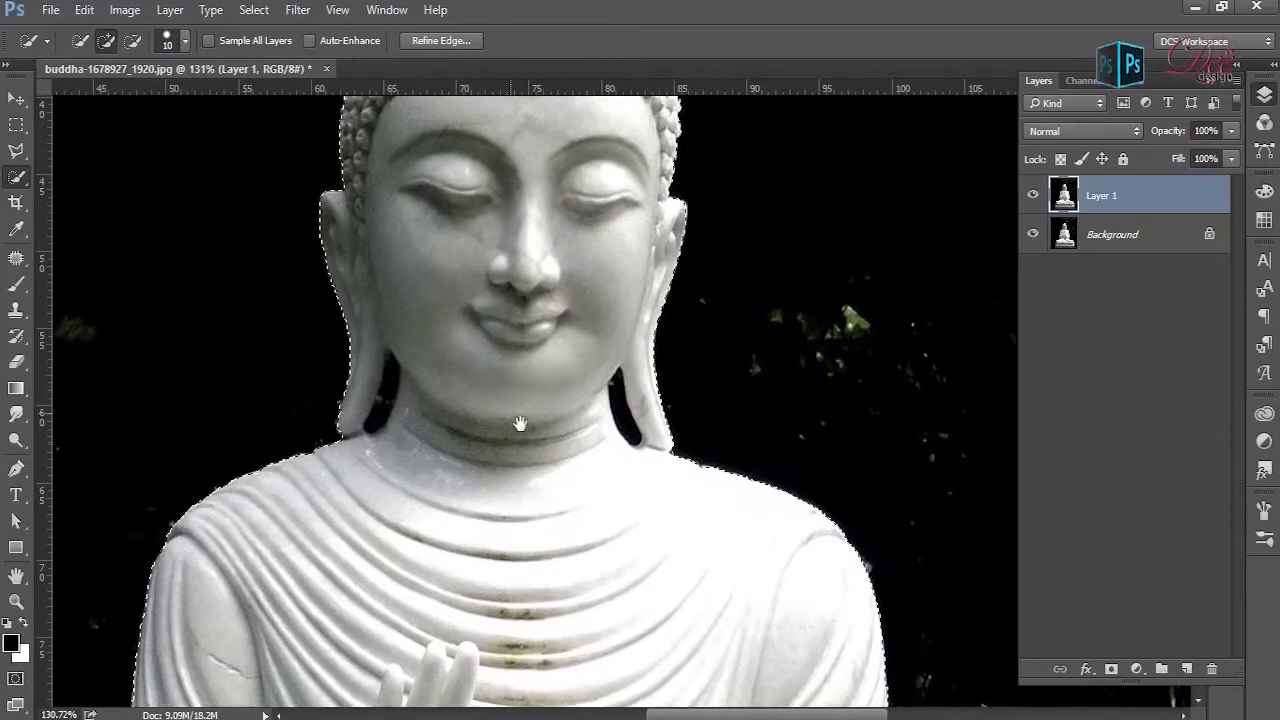
- Subtract the gap between the left earlobe and the neck from the selection and tidy its edges with an 8 px brush
left_click_drag(393, 377, 375, 428, "alt")
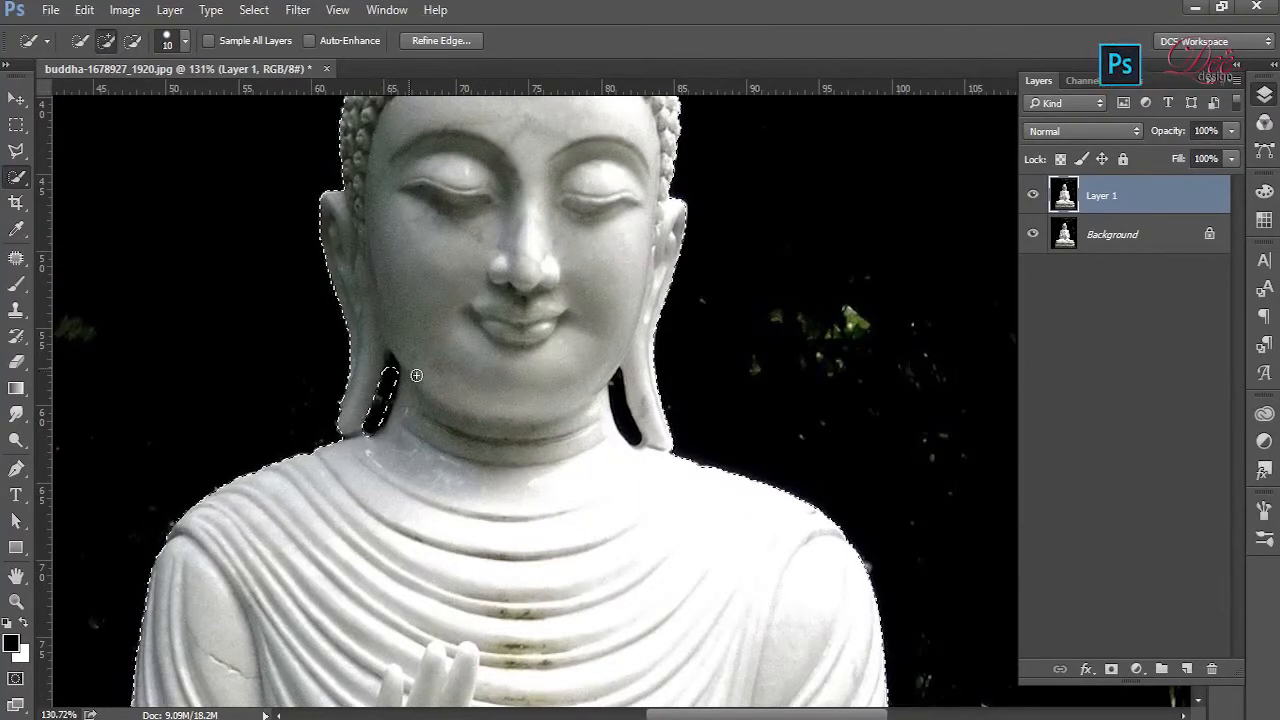
scroll(391, 379, "up", 3)
key("bracketleft")
key("bracketleft")
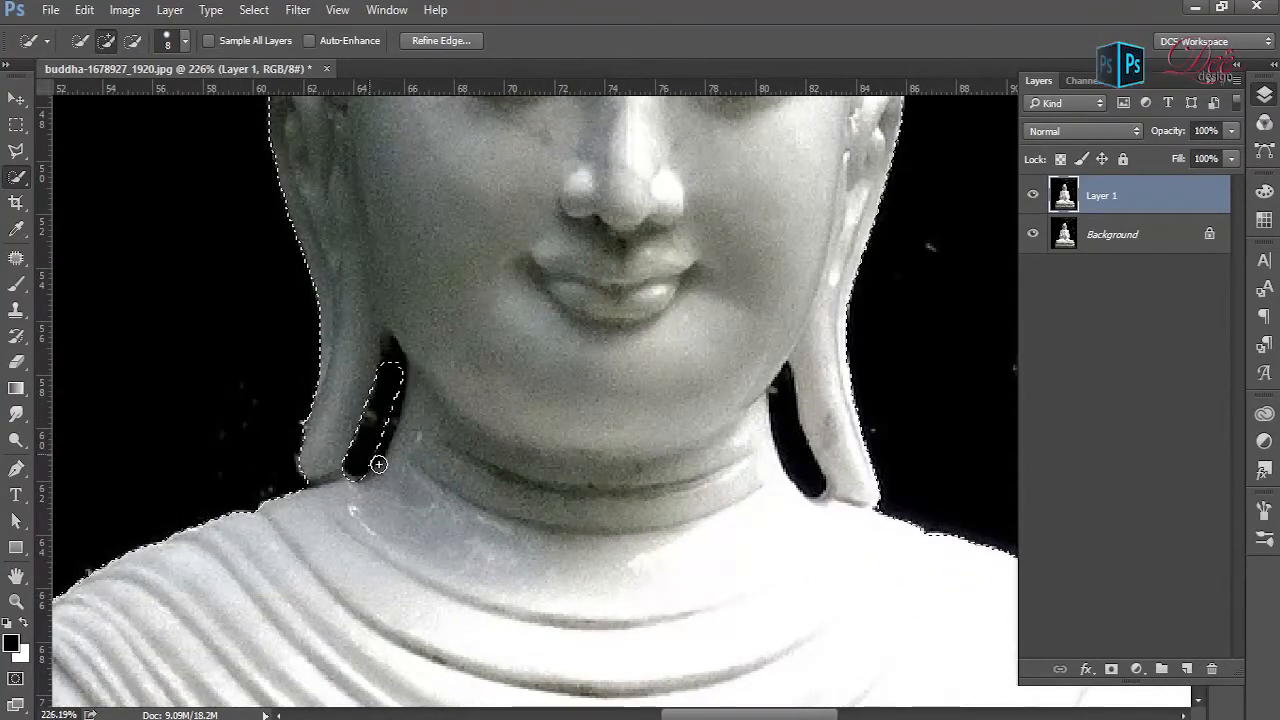
key("alt")
left_click(419, 430)
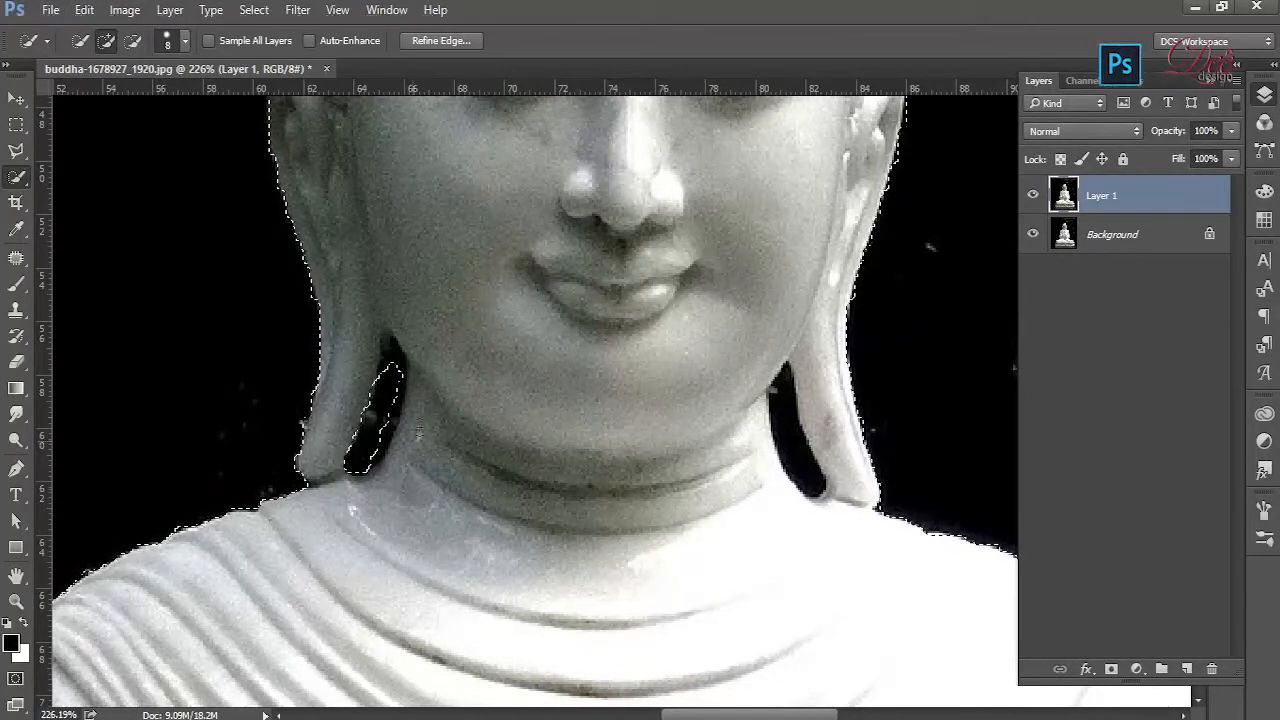
left_click_drag(399, 384, 402, 371, "alt")
- Subtract the upper tip of the left ear gap and the gap beside the right earlobe with a 5 px brush
key("alt")
key("bracketleft")
key("bracketleft")
key("bracketleft")
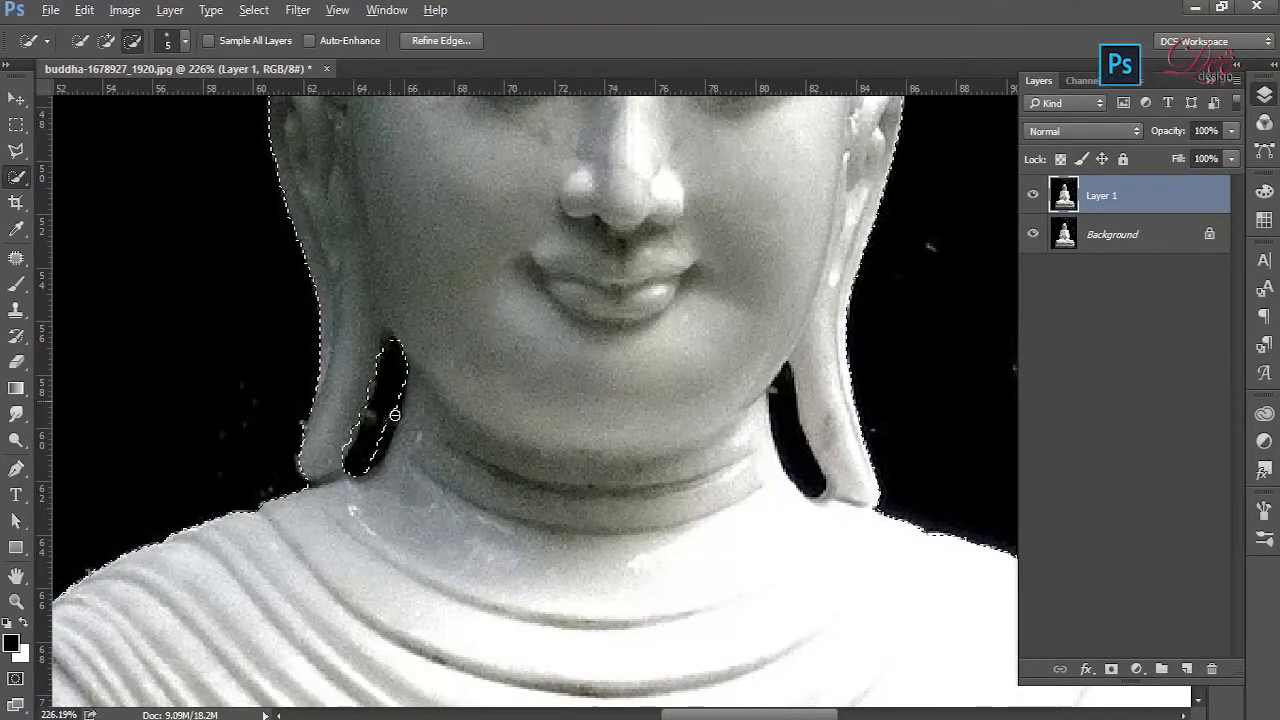
left_click(397, 351, "alt")
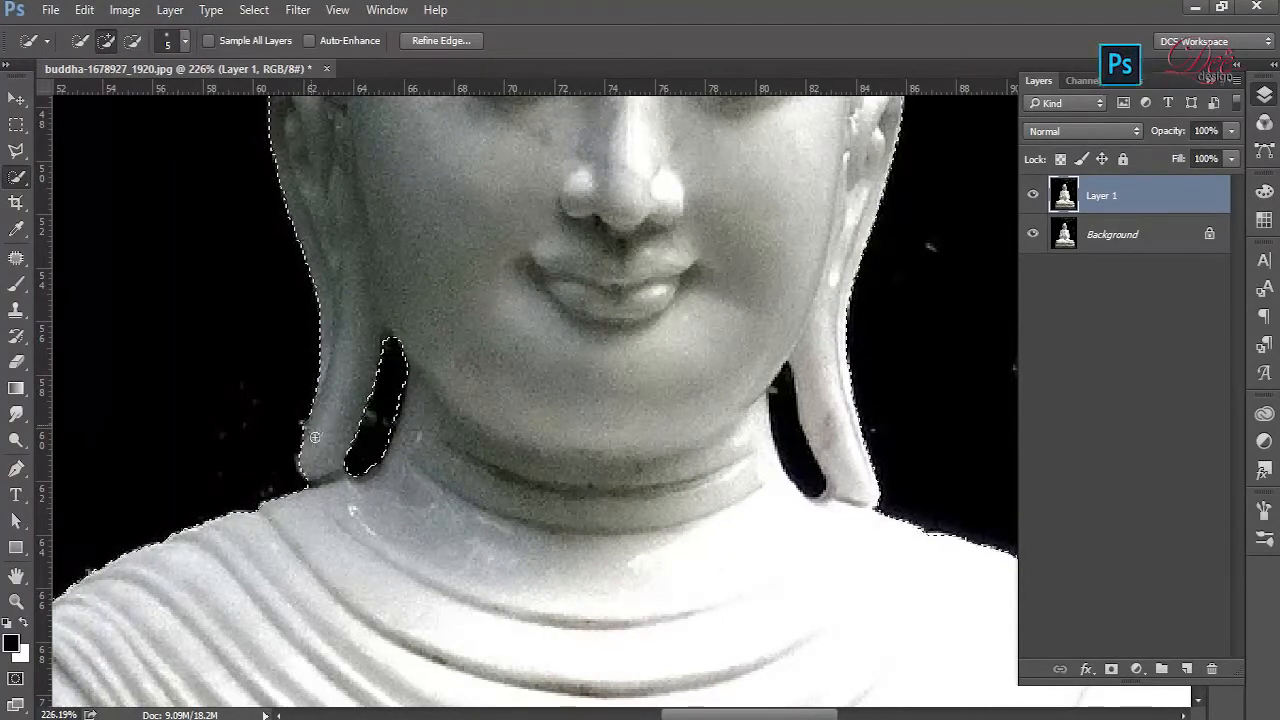
left_click(788, 390, "alt")
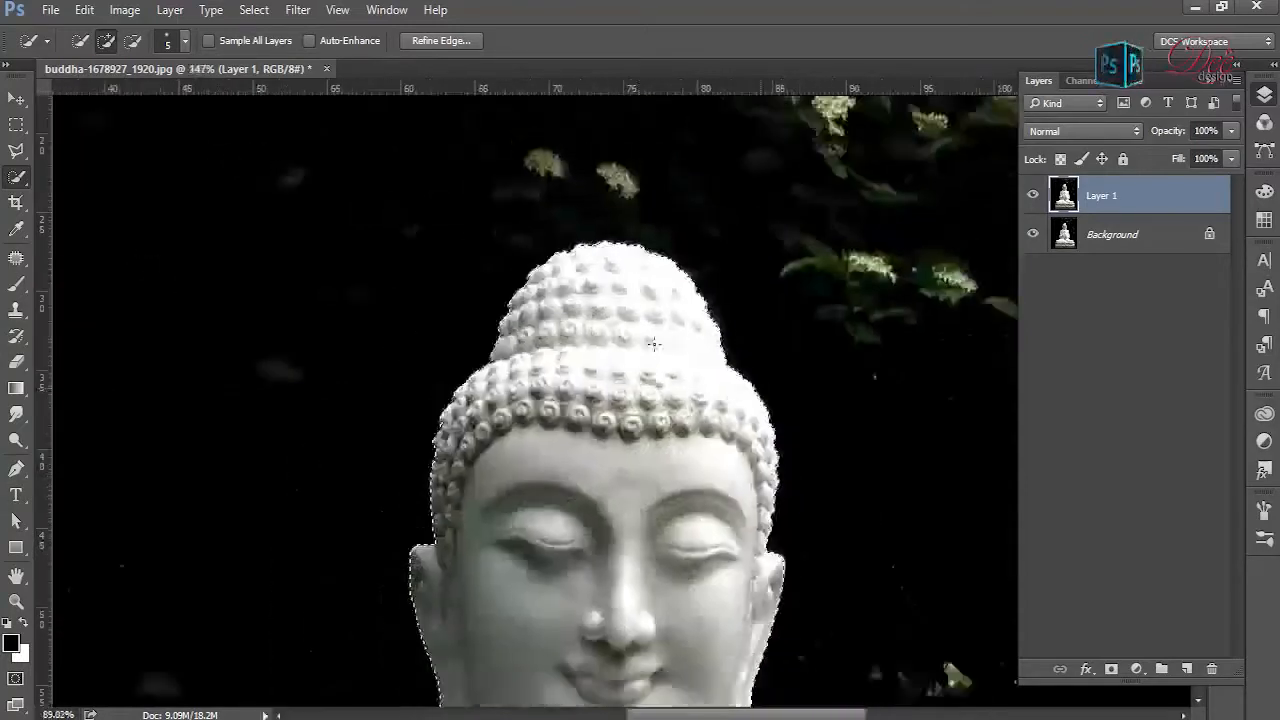
- Mask Layer 1 with the statue selection and hide the Background layer
scroll(654, 344, "down", 8)
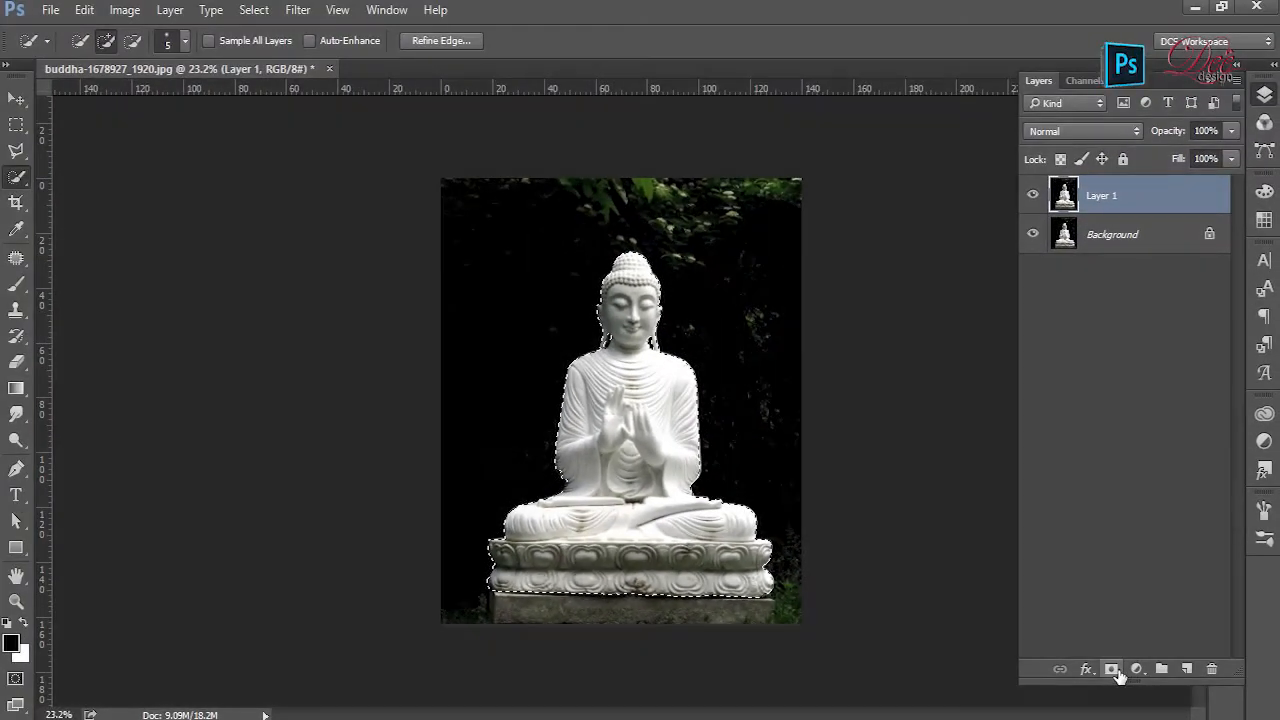
left_click(1111, 670)
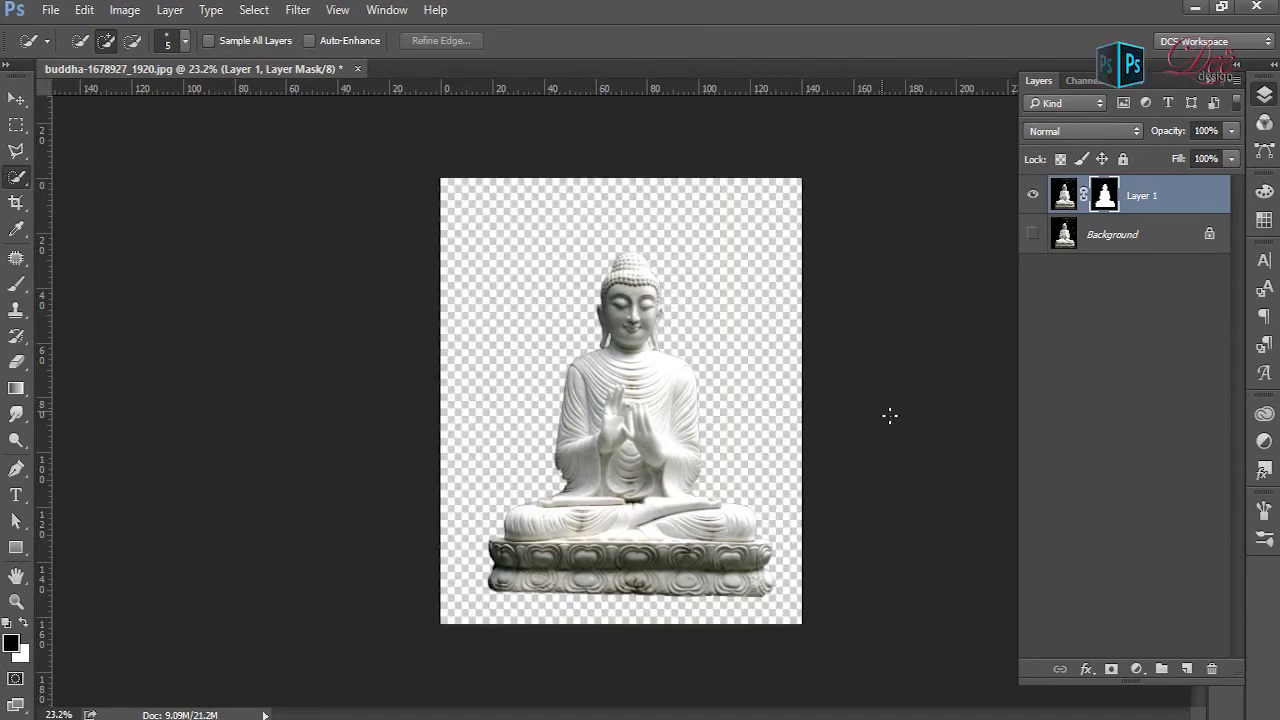
- Display Layer 1's mask and soften its edge along the right shoulder, neck, ear gap and head with the Blur tool at 100% strength
scroll(705, 405, "up", 5)
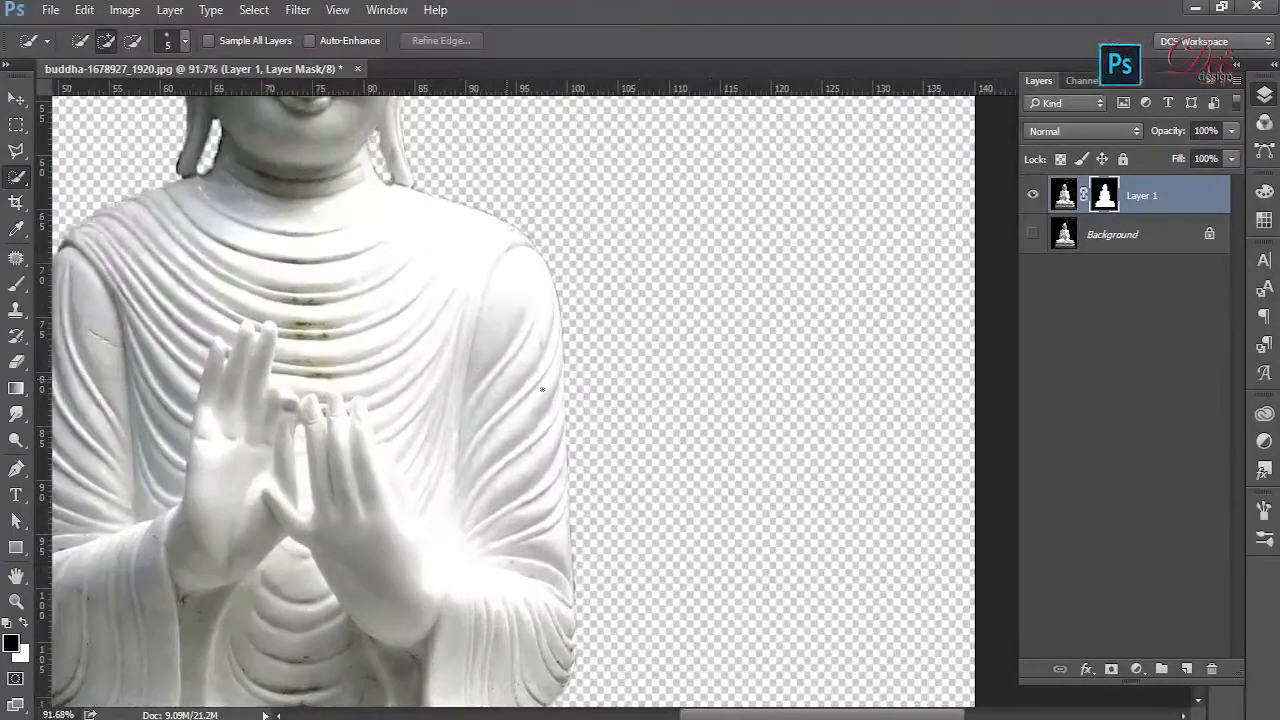
scroll(569, 382, "up", 3)
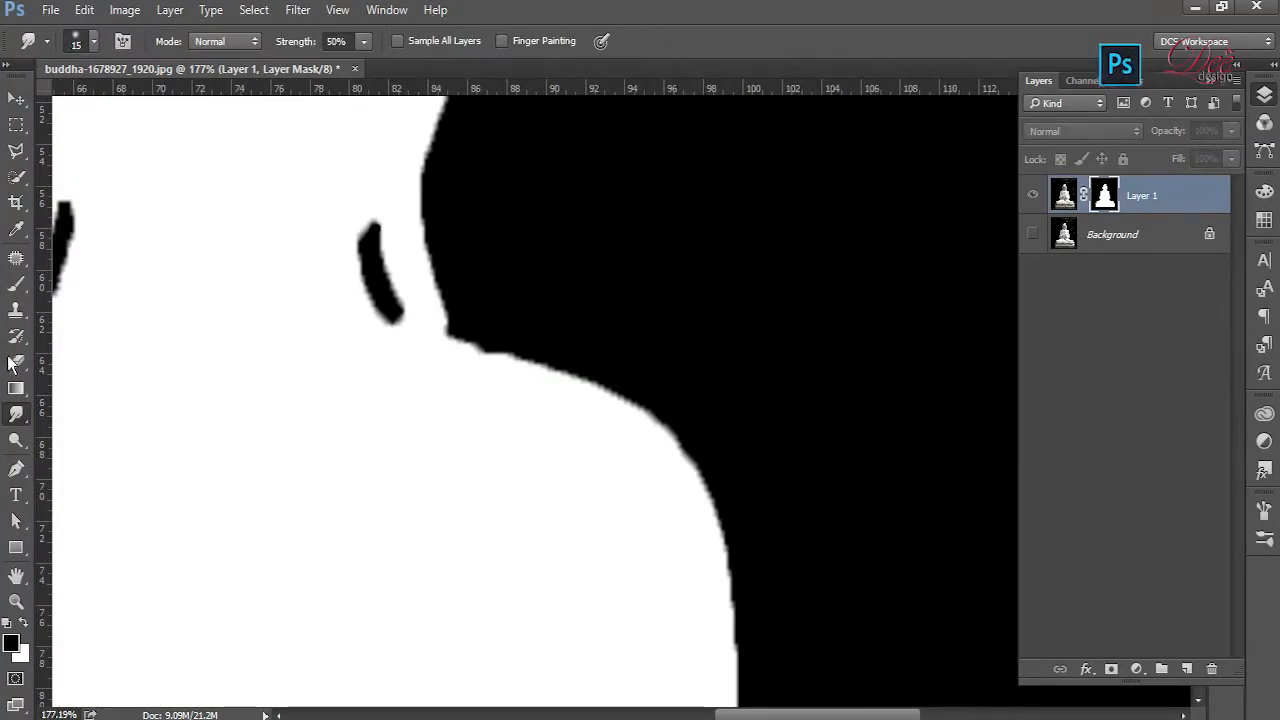
right_click(17, 414)
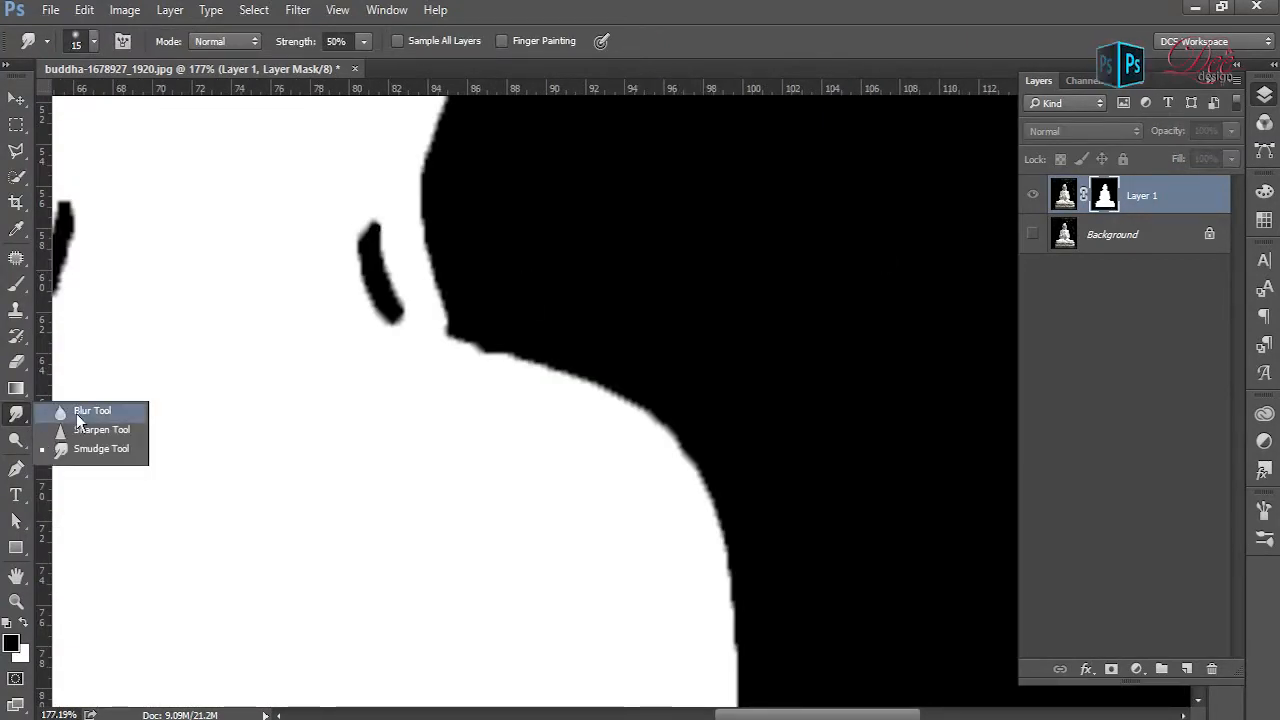
left_click(120, 411)
mouse_move(507, 331)
left_mouse_down()
mouse_move(451, 349)
mouse_move(619, 401)
mouse_move(692, 459)
mouse_move(732, 538)
mouse_move(750, 648)
mouse_move(735, 628)
left_mouse_up()
mouse_move(458, 324)
left_mouse_down()
mouse_move(436, 162)
mouse_move(462, 107)
left_mouse_up()
mouse_move(379, 212)
left_mouse_down()
mouse_move(369, 280)
mouse_move(390, 276)
mouse_move(400, 298)
left_mouse_up()
left_click_drag(485, 233, 574, 537)
mouse_move(534, 438)
left_mouse_down()
mouse_move(564, 300)
mouse_move(614, 537)
left_mouse_up()
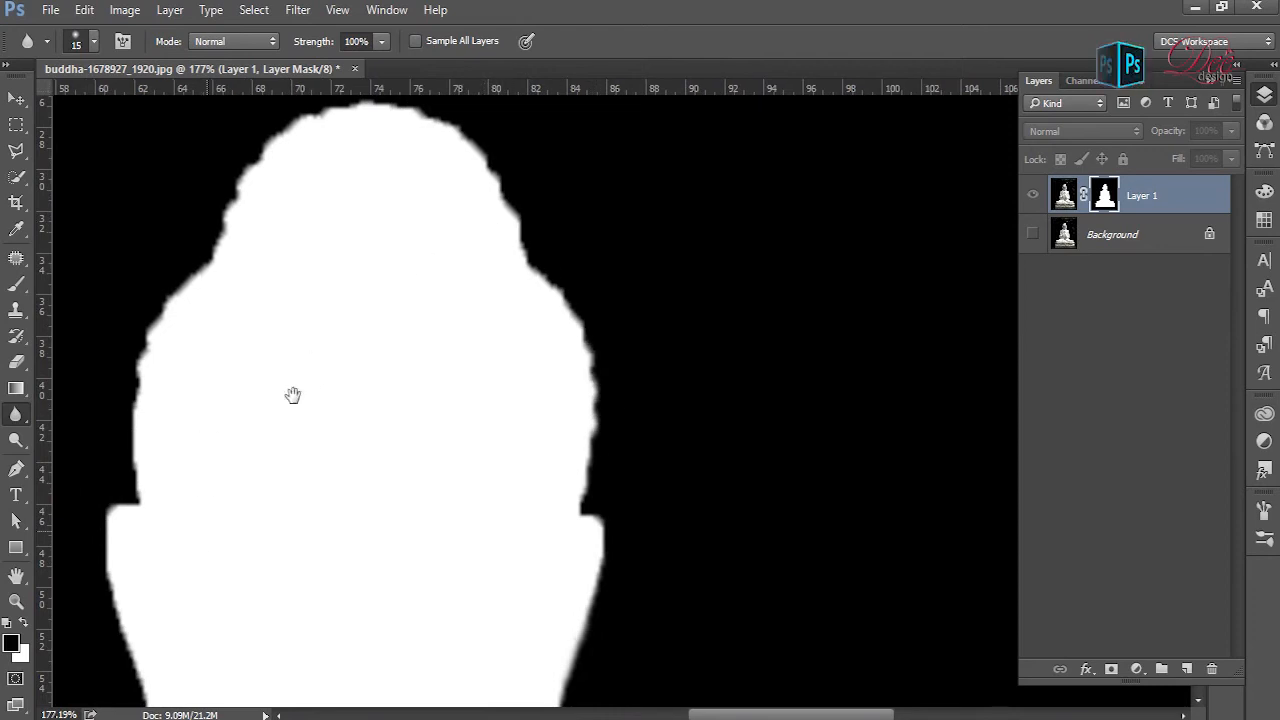
- Blur the mask edge down the left side of the head, the left ear and its gap, and the left shoulder
left_click_drag(223, 527, 333, 327)
mouse_move(229, 374)
left_mouse_down()
mouse_move(263, 538)
mouse_move(260, 629)
left_mouse_up()
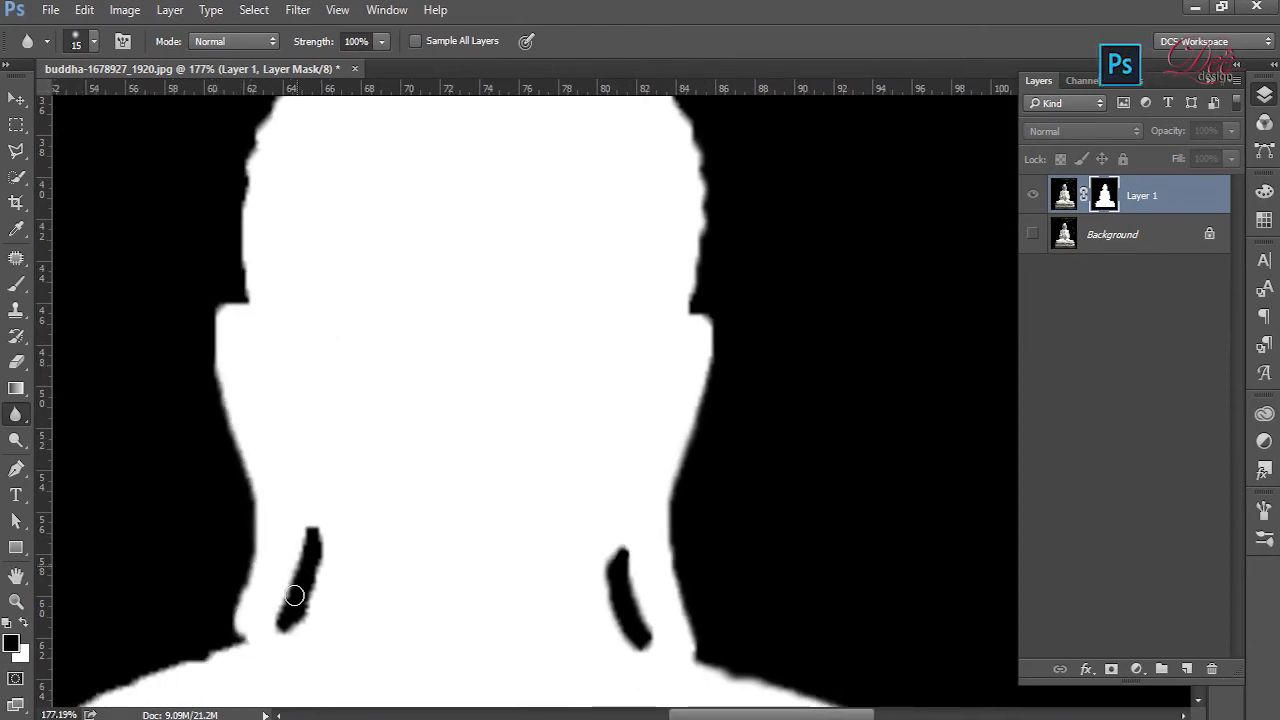
mouse_move(260, 677)
left_mouse_down()
mouse_move(463, 443)
mouse_move(502, 447)
mouse_move(275, 555)
mouse_move(259, 698)
left_mouse_up()
left_click_drag(350, 372, 375, 246)
mouse_move(323, 289)
left_mouse_down()
mouse_move(272, 605)
mouse_move(328, 292)
left_mouse_up()
- Blur the mask edge along the left arm and folded leg, and return from the mask view to the whole image
left_click_drag(321, 553, 354, 256)
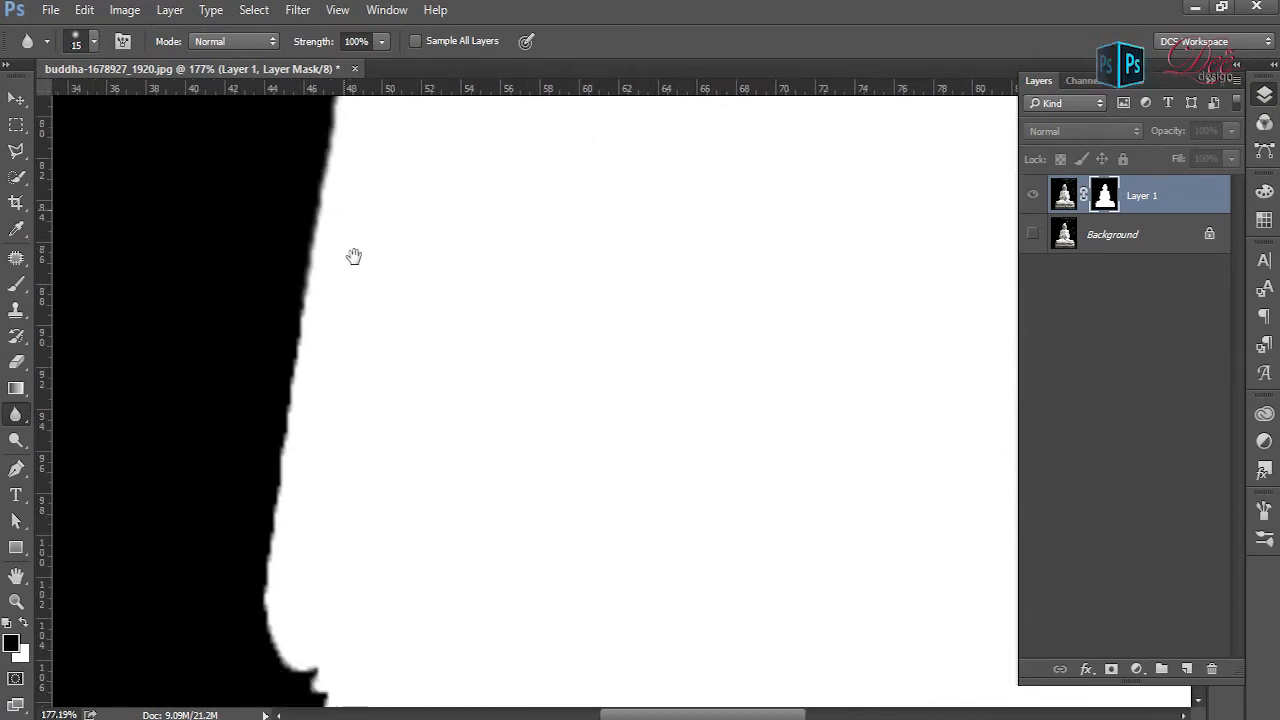
mouse_move(320, 329)
left_mouse_down()
mouse_move(277, 577)
mouse_move(300, 696)
left_mouse_up()
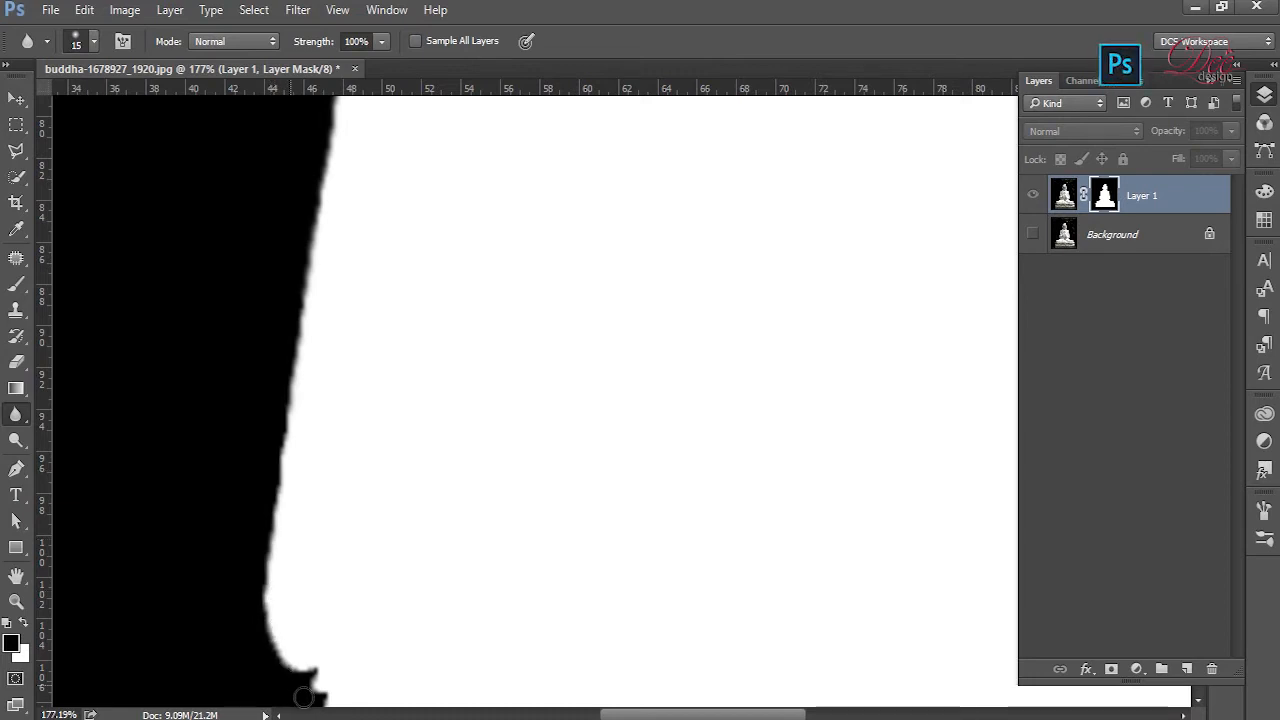
left_click_drag(408, 645, 346, 260)
left_click_drag(267, 505, 613, 407)
mouse_move(573, 371)
left_mouse_down()
mouse_move(471, 428)
mouse_move(317, 457)
mouse_move(203, 525)
left_mouse_up()
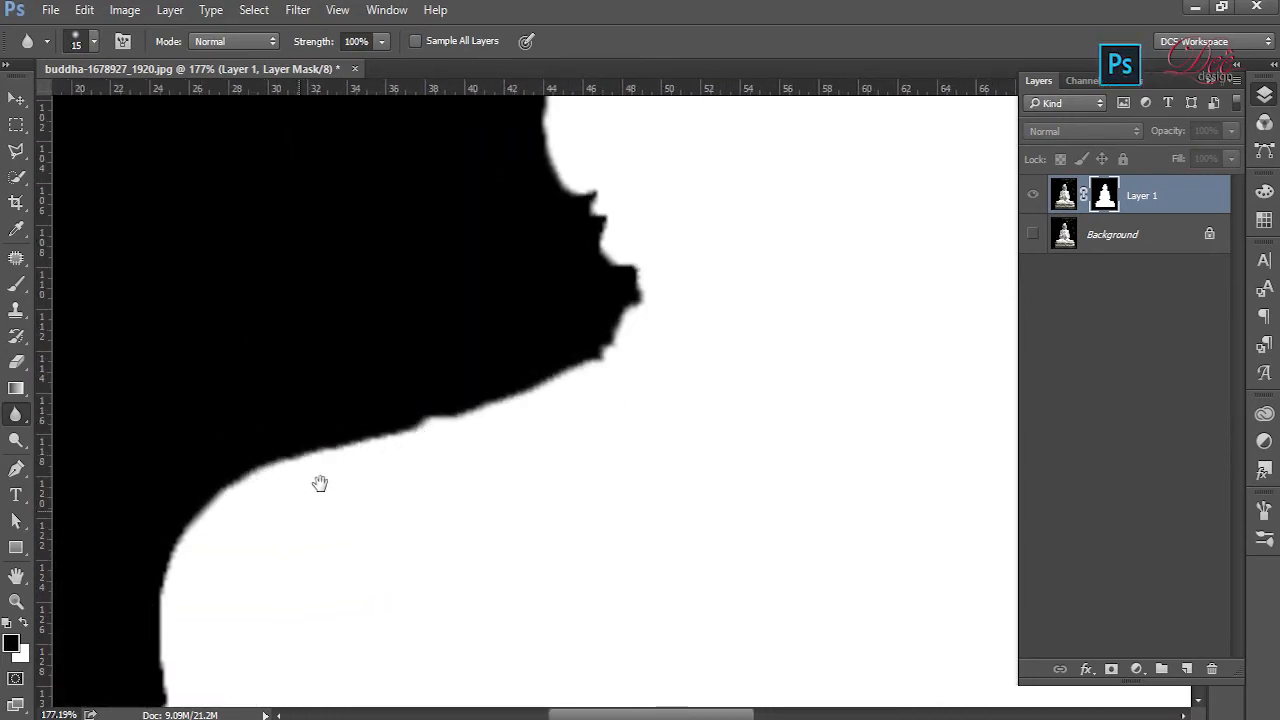
left_click_drag(306, 530, 363, 294)
key("ctrl+0")
scroll(886, 374, "down", 5)
left_click(1105, 207, "alt")
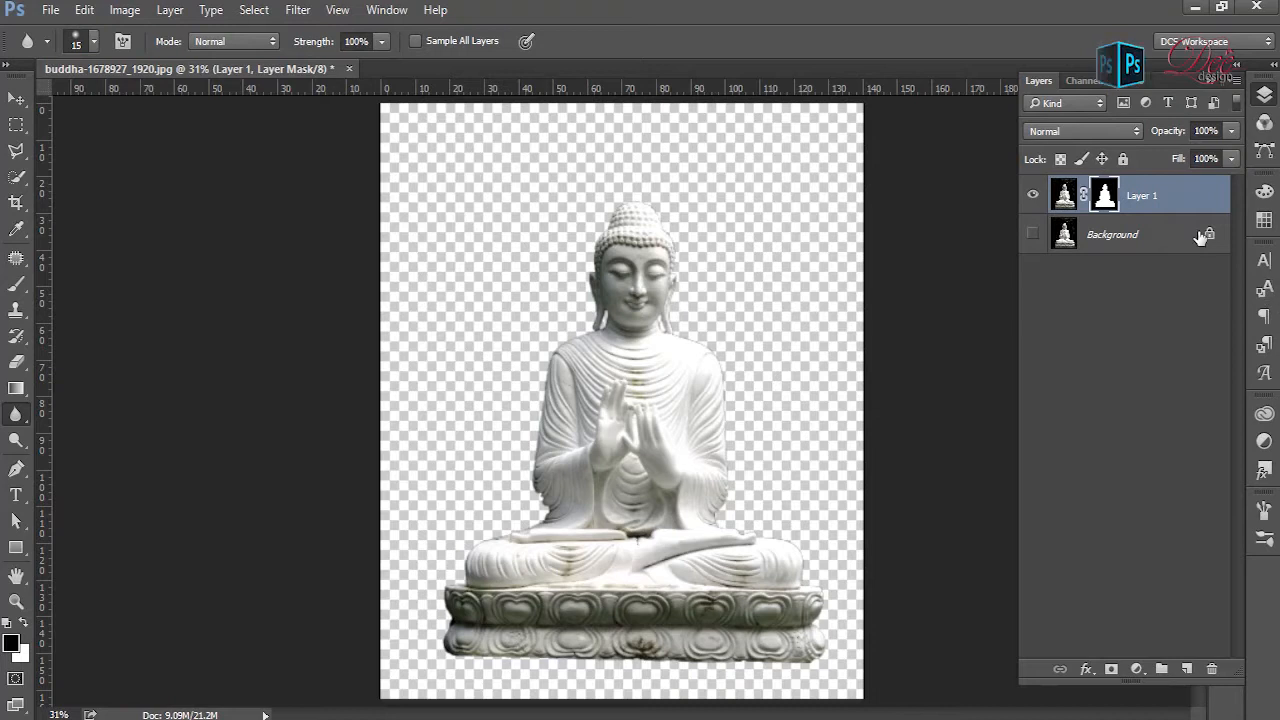
- Add a black (#000000) Solid Color fill layer directly above the Background layer and select Layer 1
left_click(1168, 238)
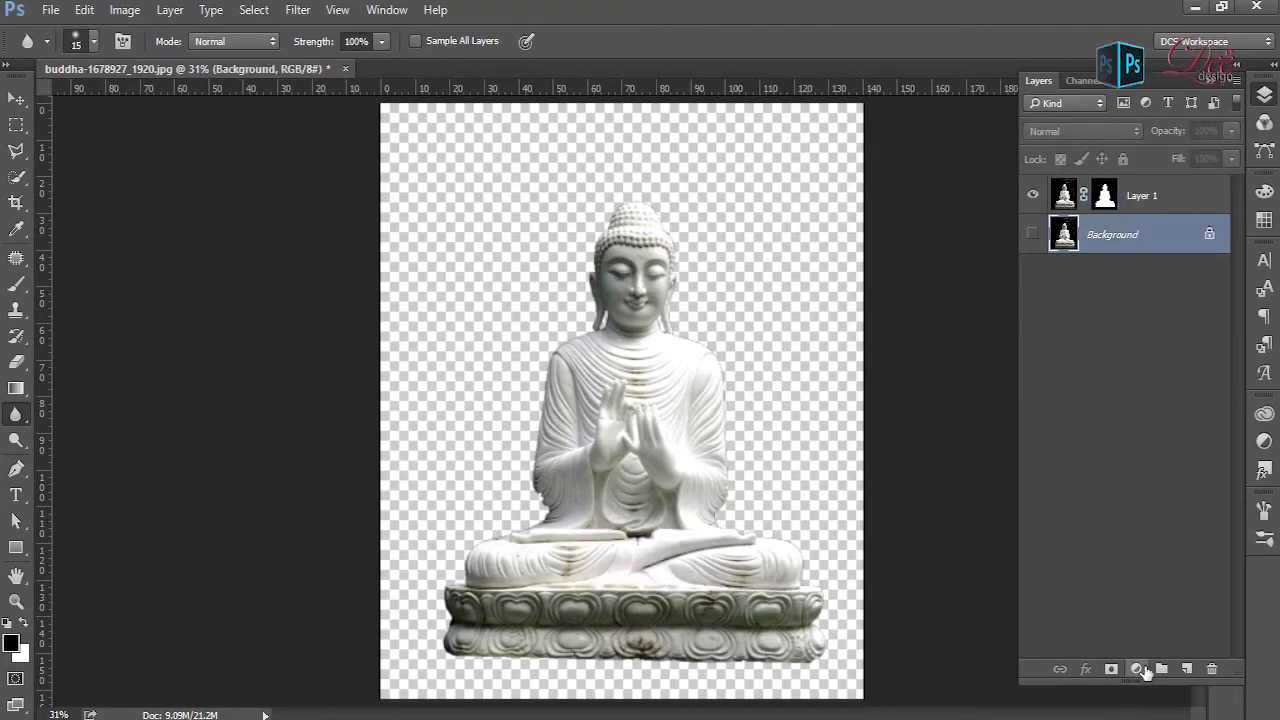
left_click(1137, 669)
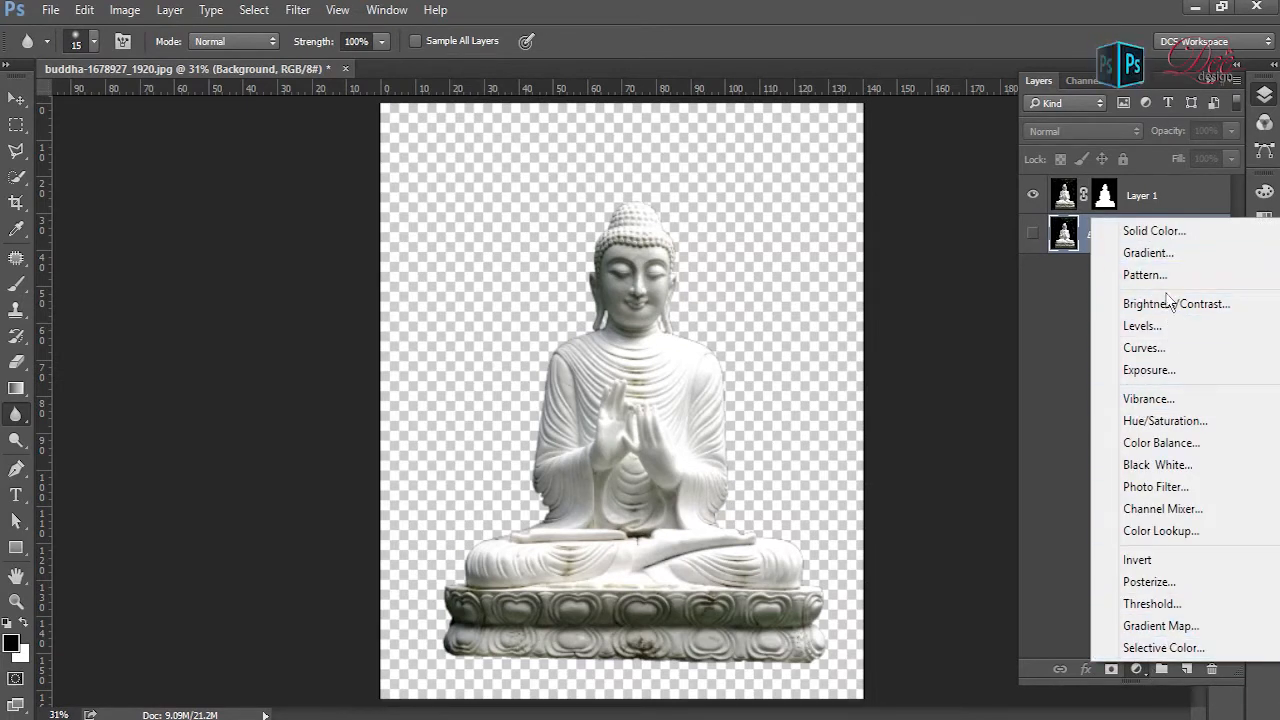
left_click(1169, 240)
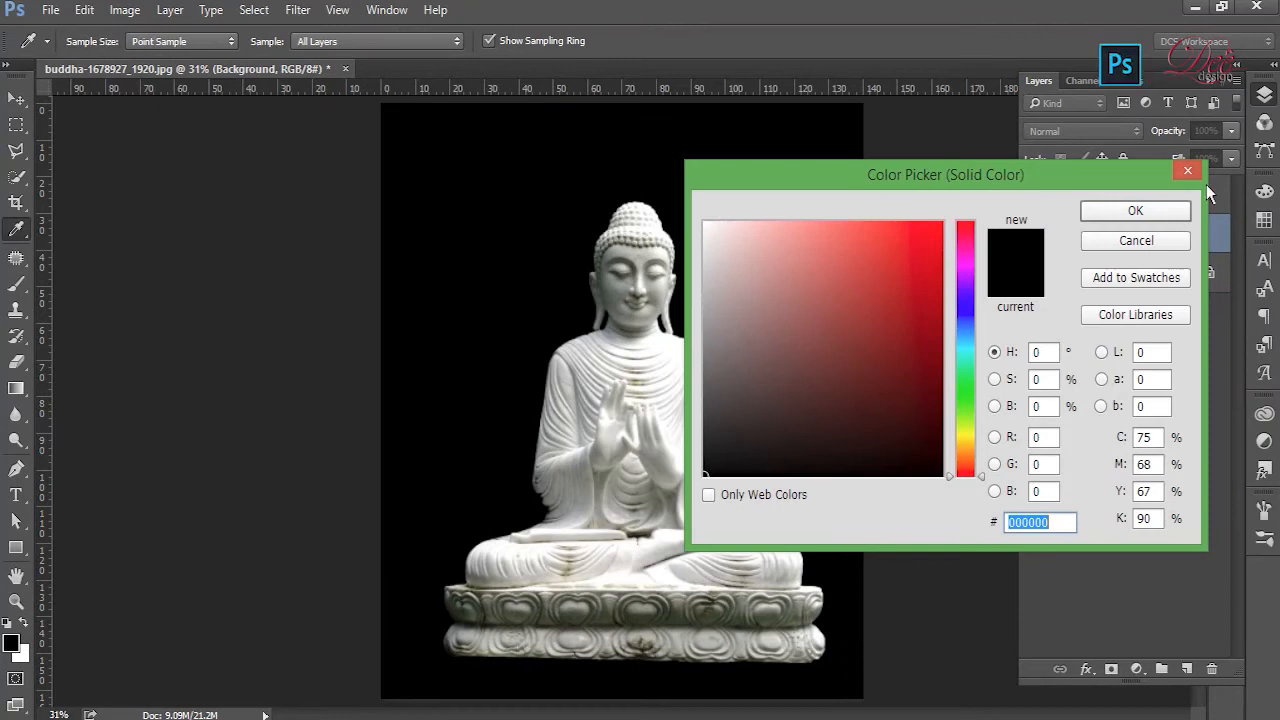
left_click(1174, 217)
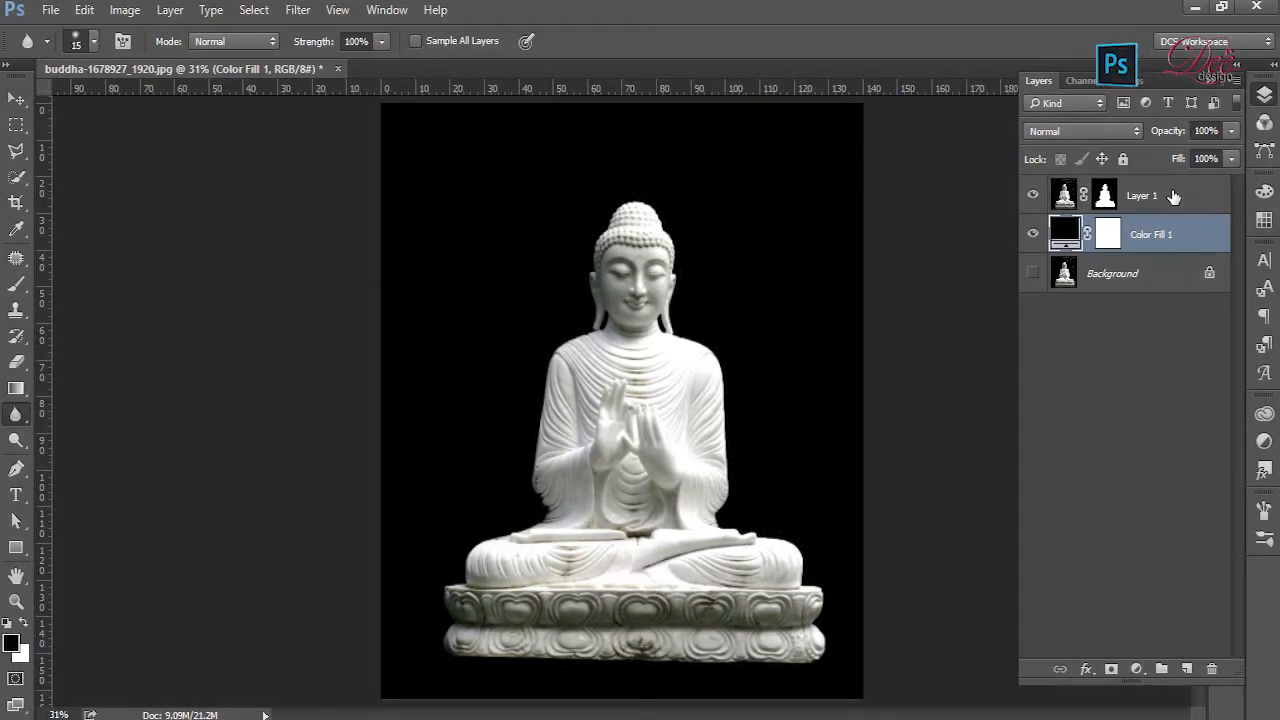
left_click(1174, 196)
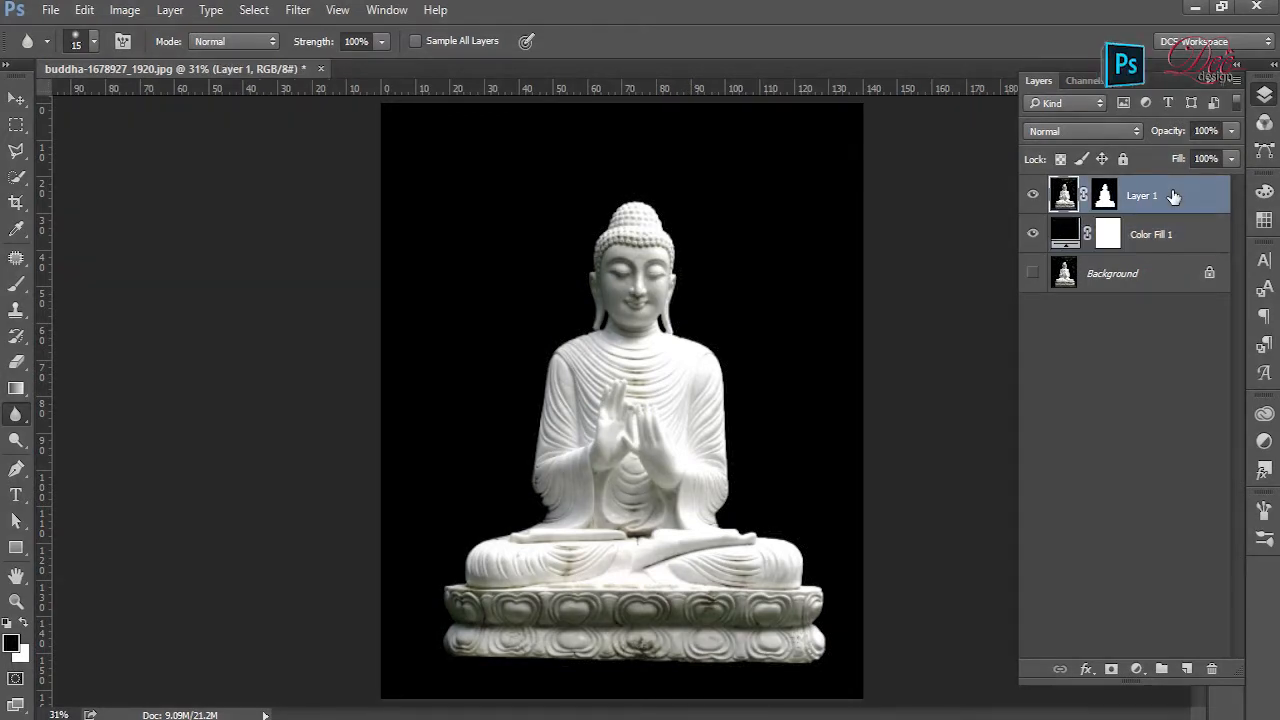
- Add a Hue/Saturation adjustment layer above Layer 1 with Saturation at -100 and clip it to Layer 1
left_click(1145, 670)
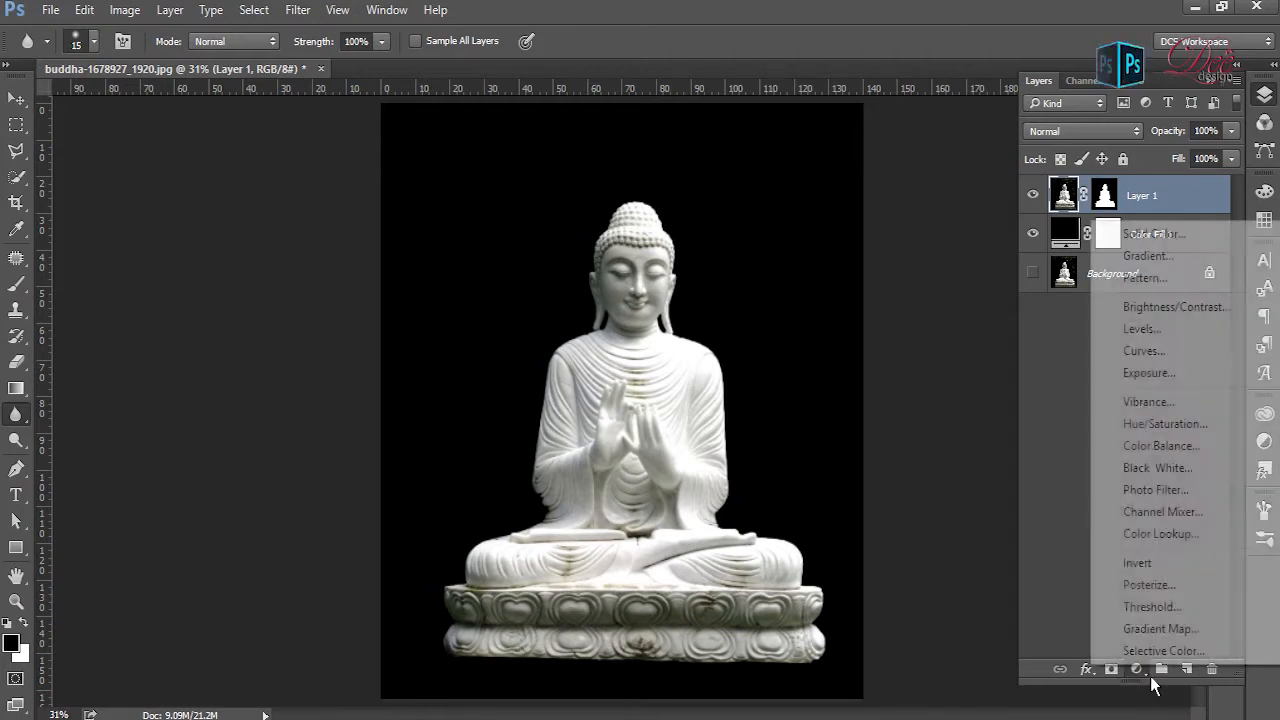
left_click(1180, 432)
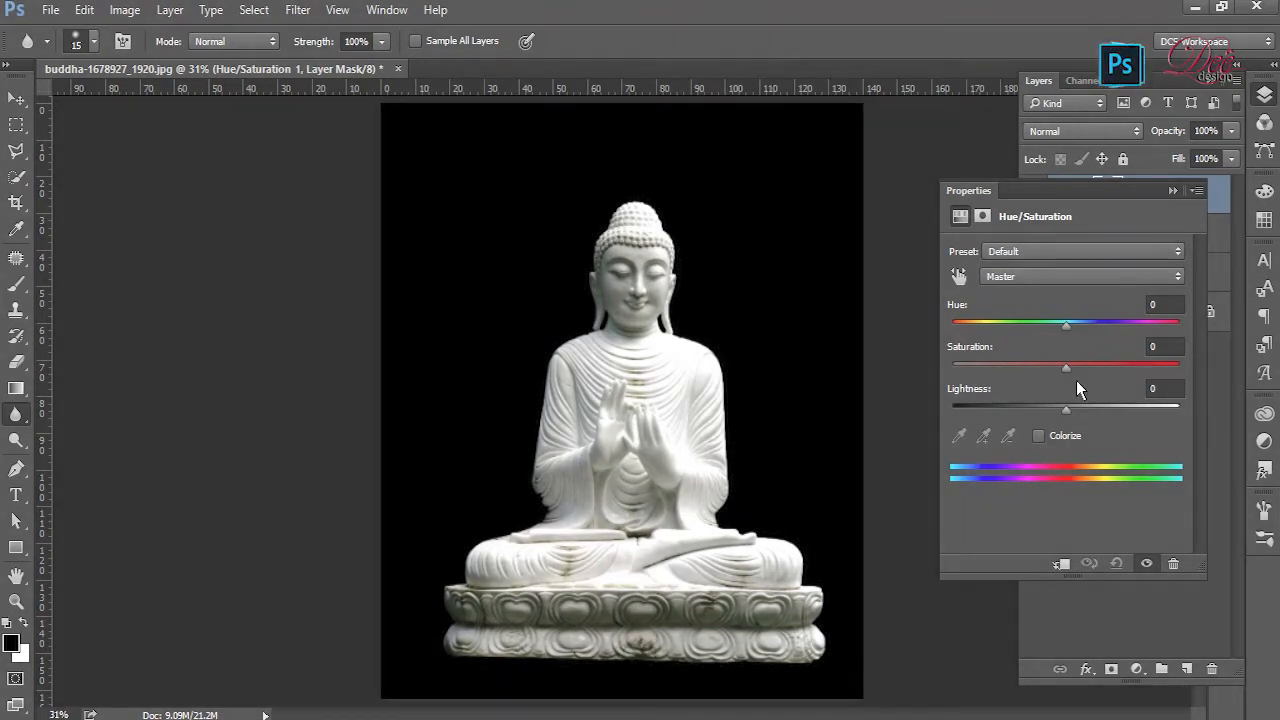
left_click_drag(1068, 372, 886, 350)
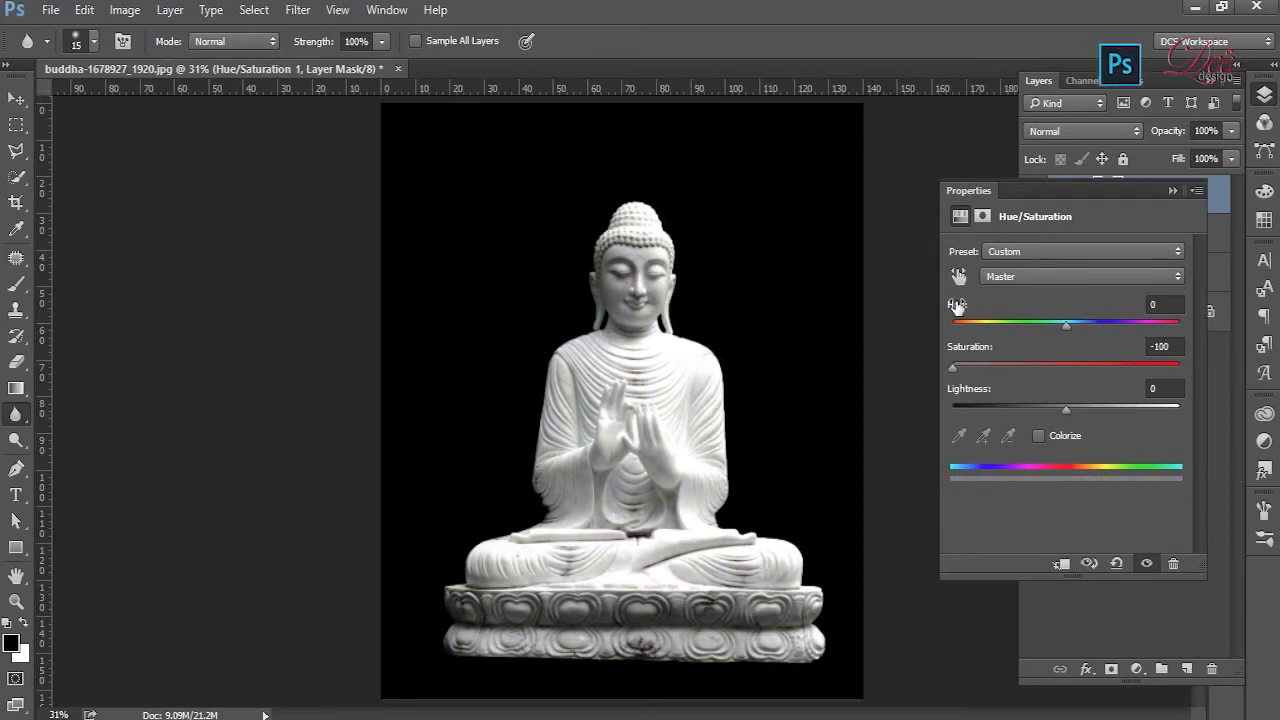
left_click(1173, 190)
scroll(757, 385, "up", 2)
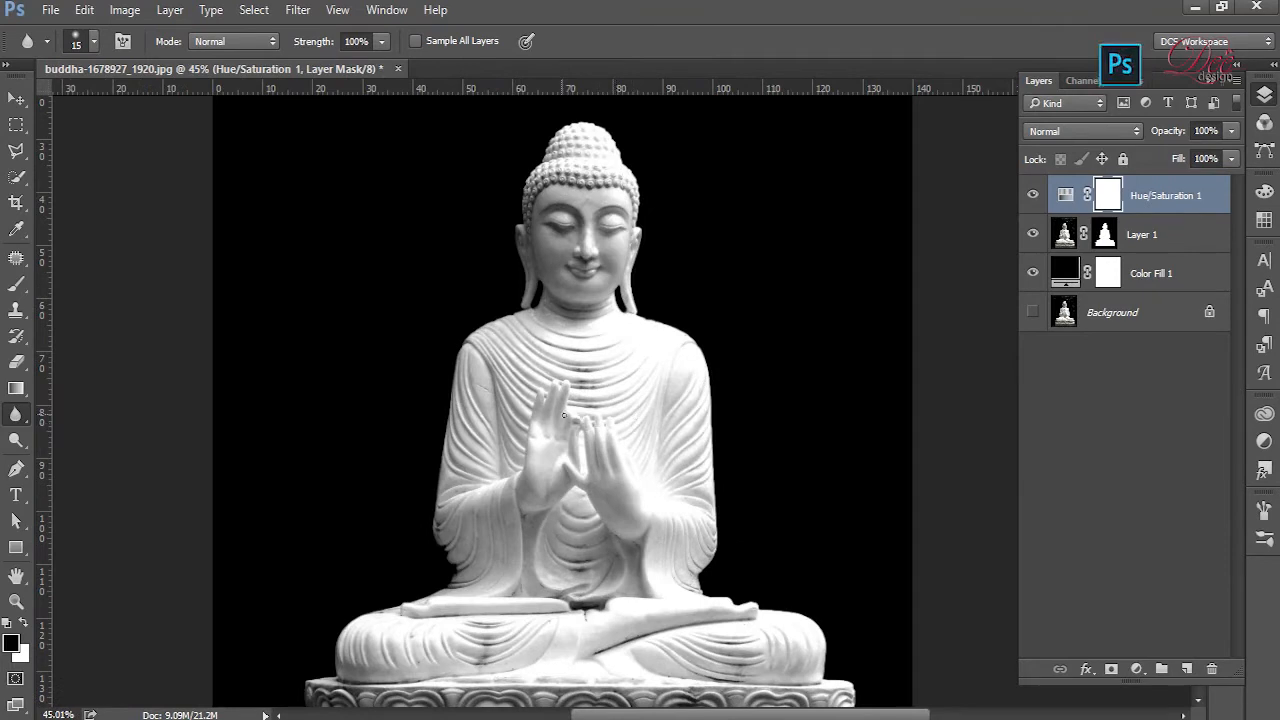
scroll(563, 418, "up", 1)
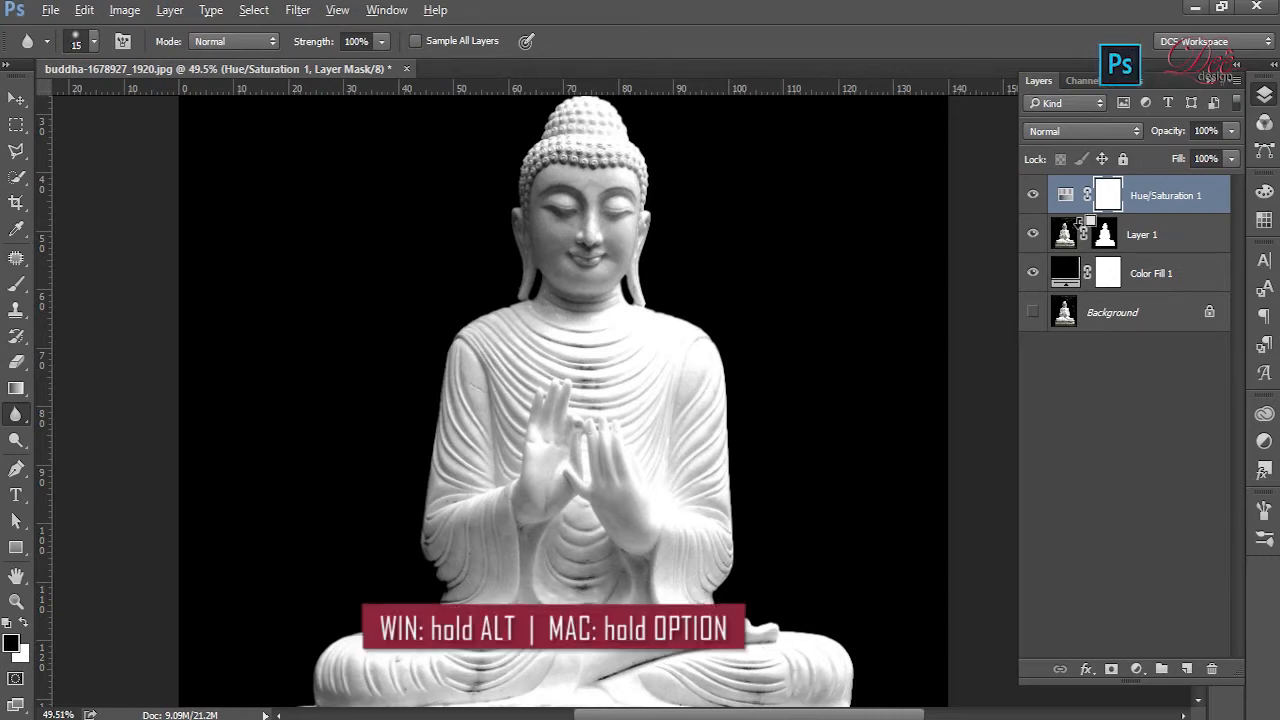
left_click(1081, 222, "alt")
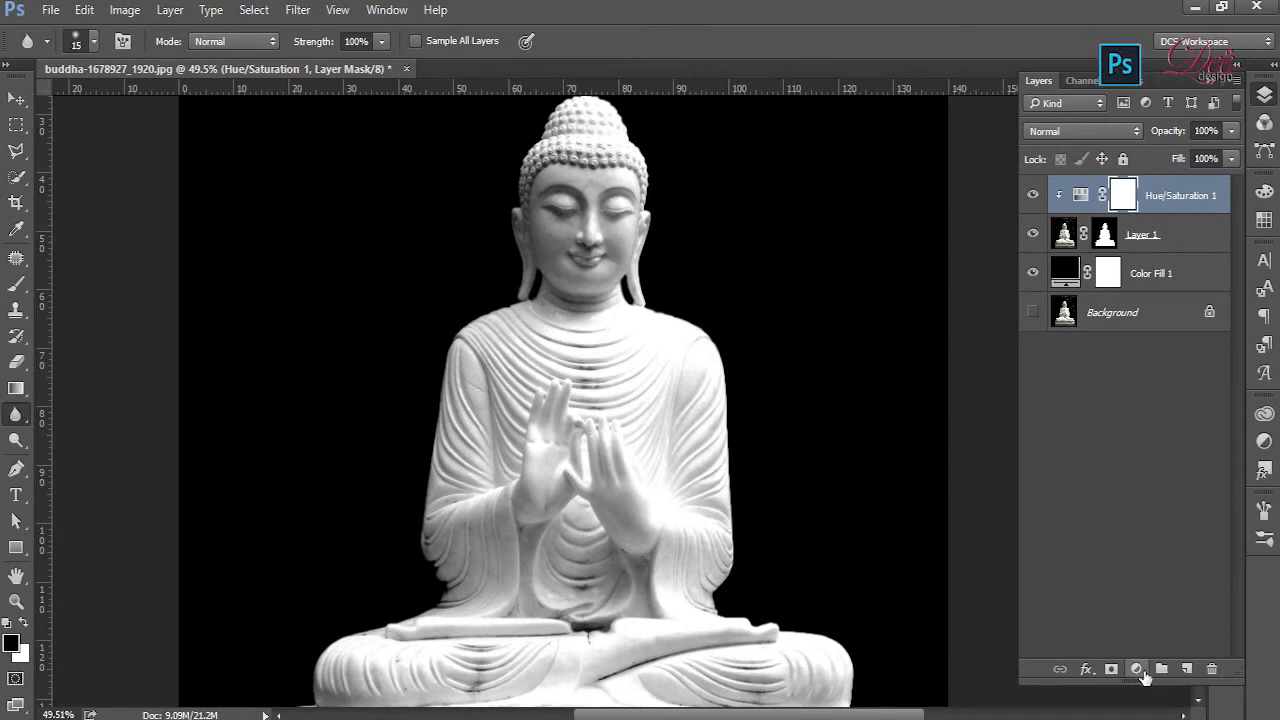
- Add a clipped Curves adjustment and shape a four-point wave of alternating peaks and dips, including input 118/output 67 and input 73/output 153
left_click(1137, 669)
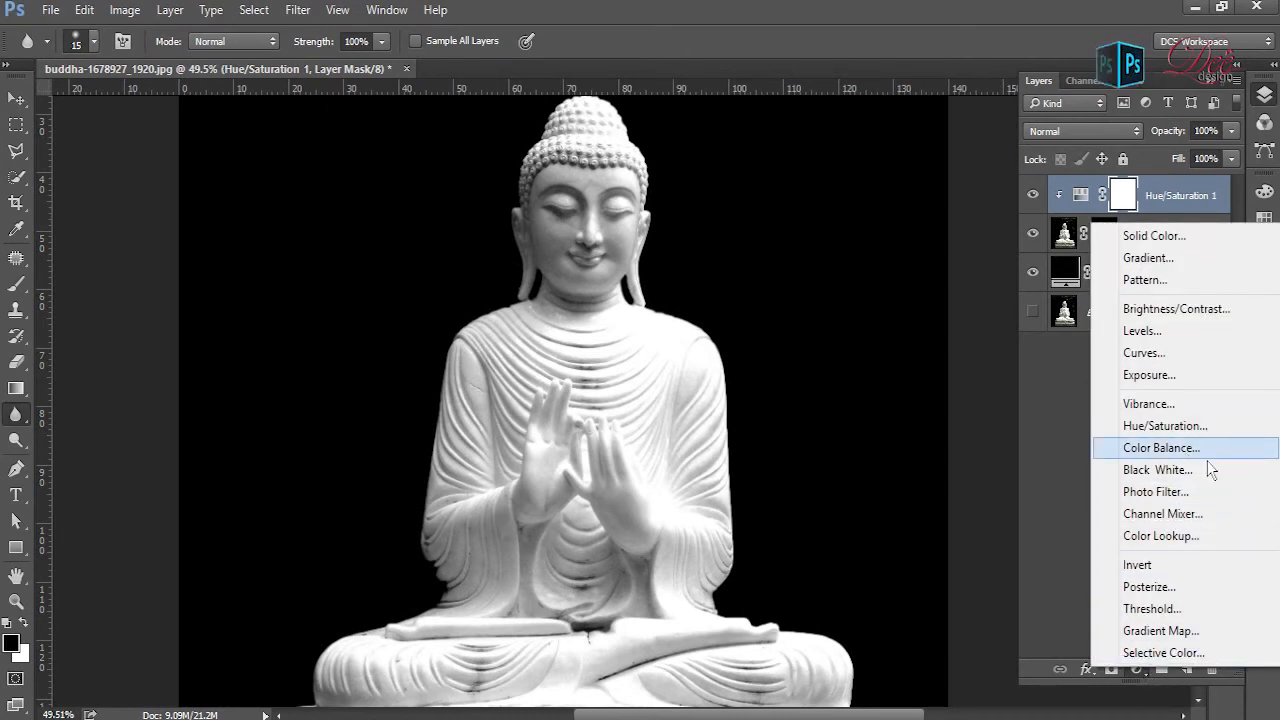
left_click(1183, 358)
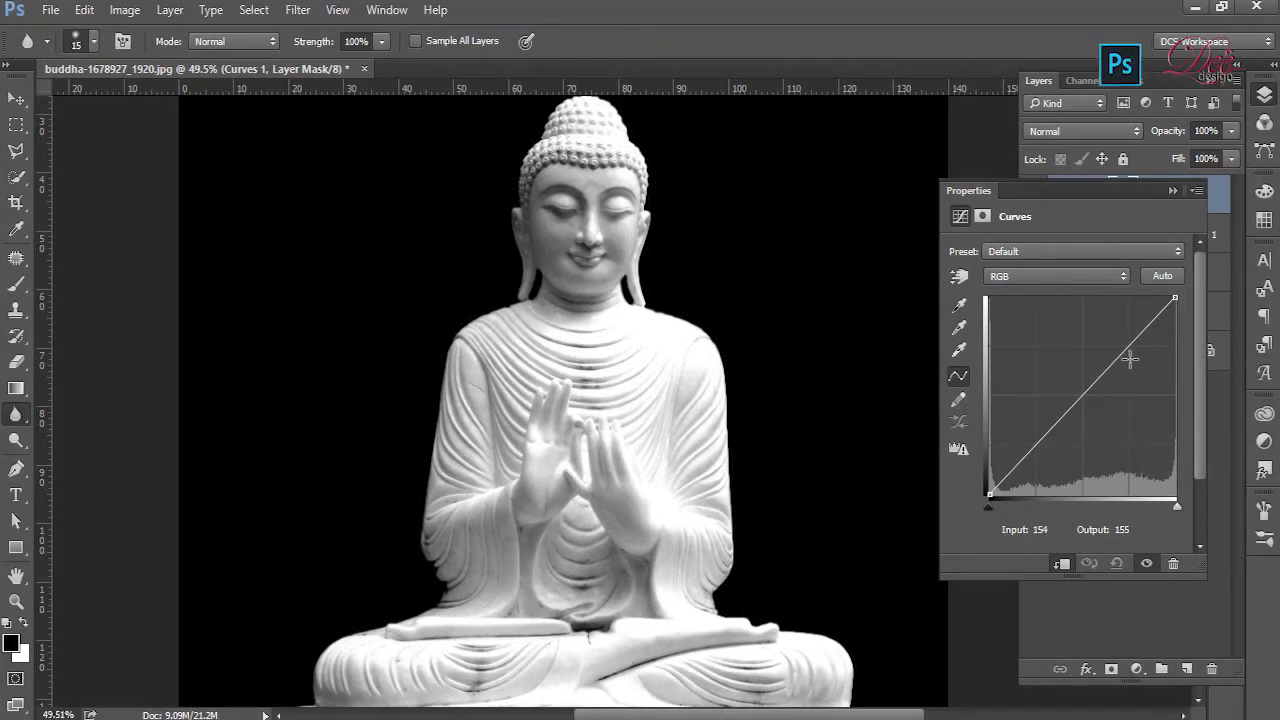
left_click_drag(1144, 348, 1081, 450)
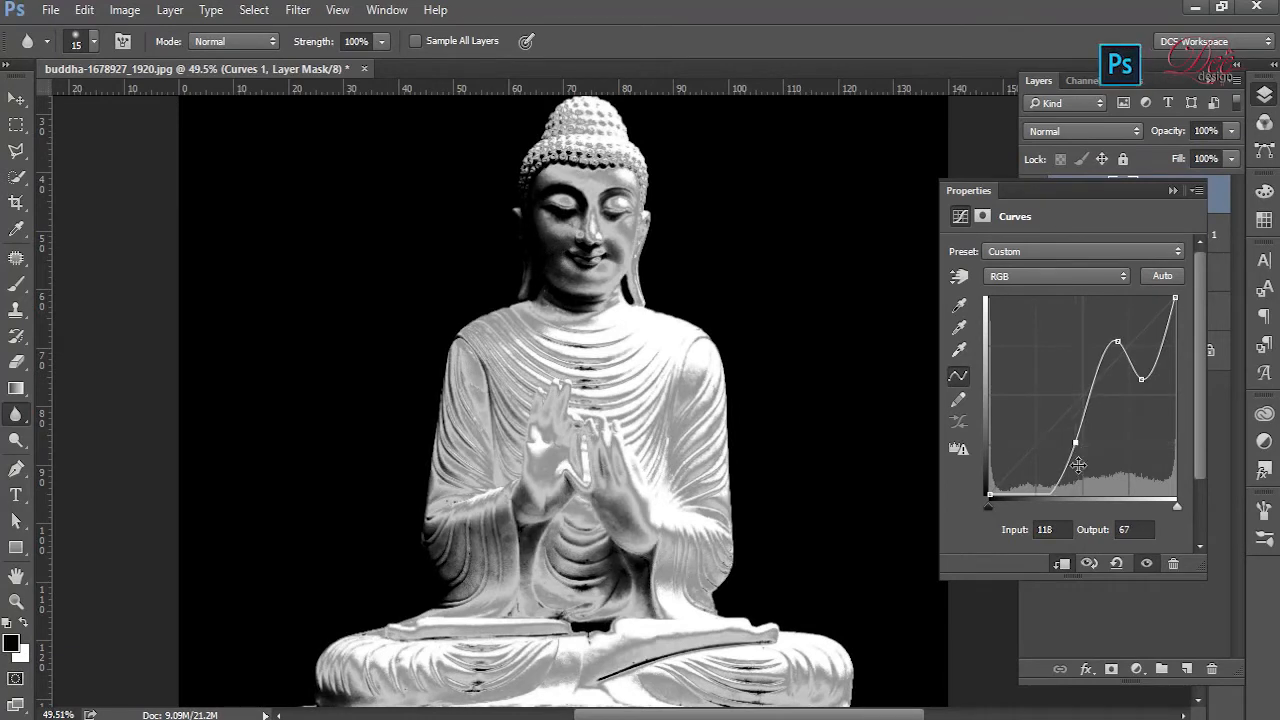
left_click_drag(1050, 495, 1052, 385)
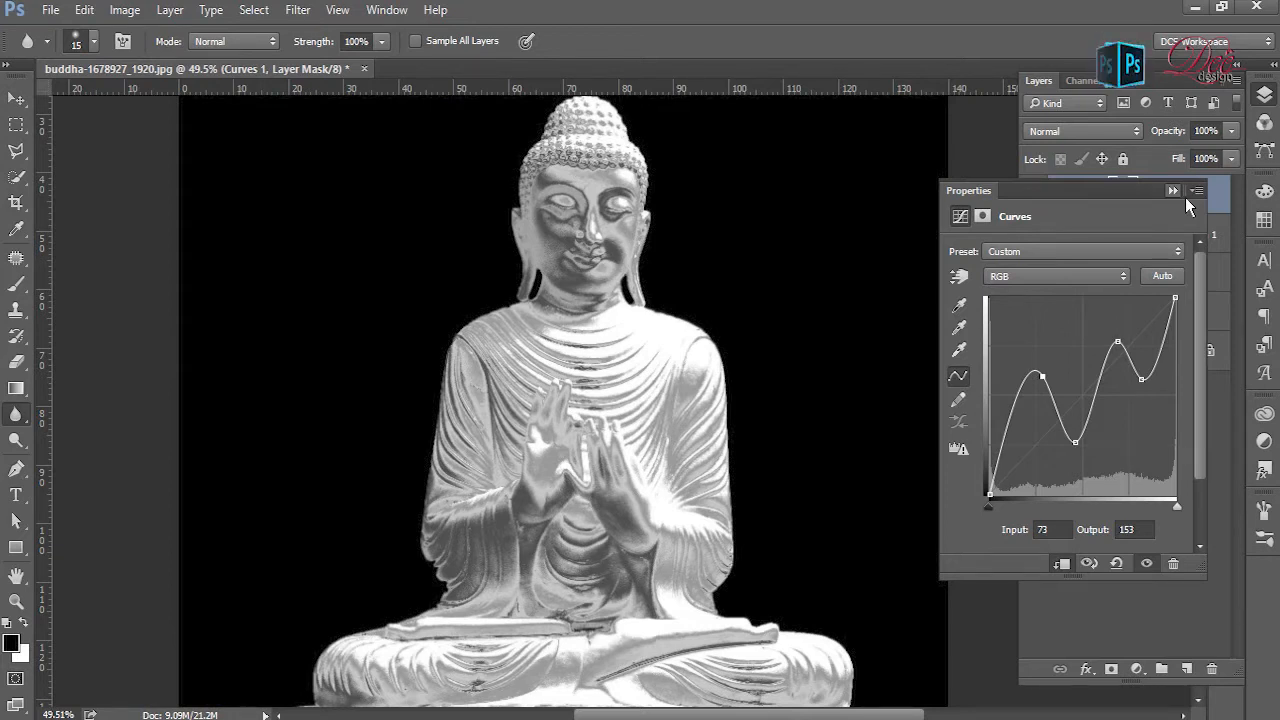
left_click(1173, 191)
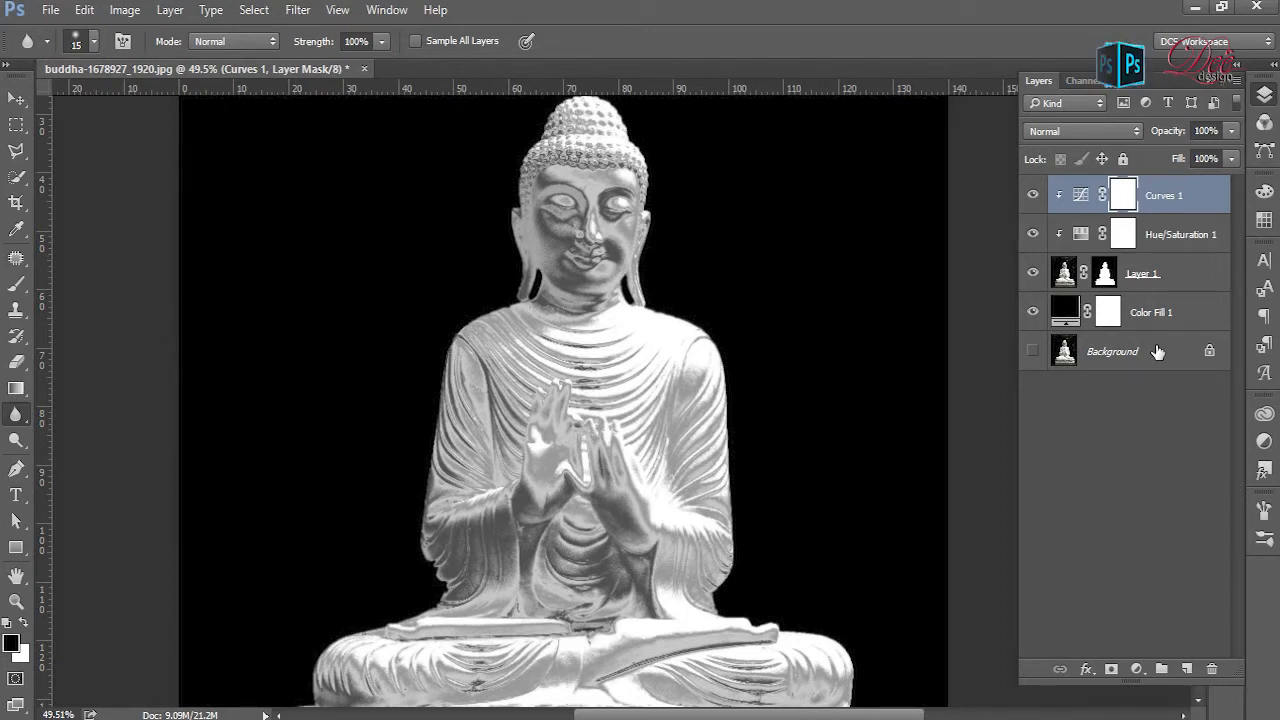
- Duplicate the Background layer, place the copy visibly above all other layers and set its blend mode to Multiply
left_click(1157, 353)
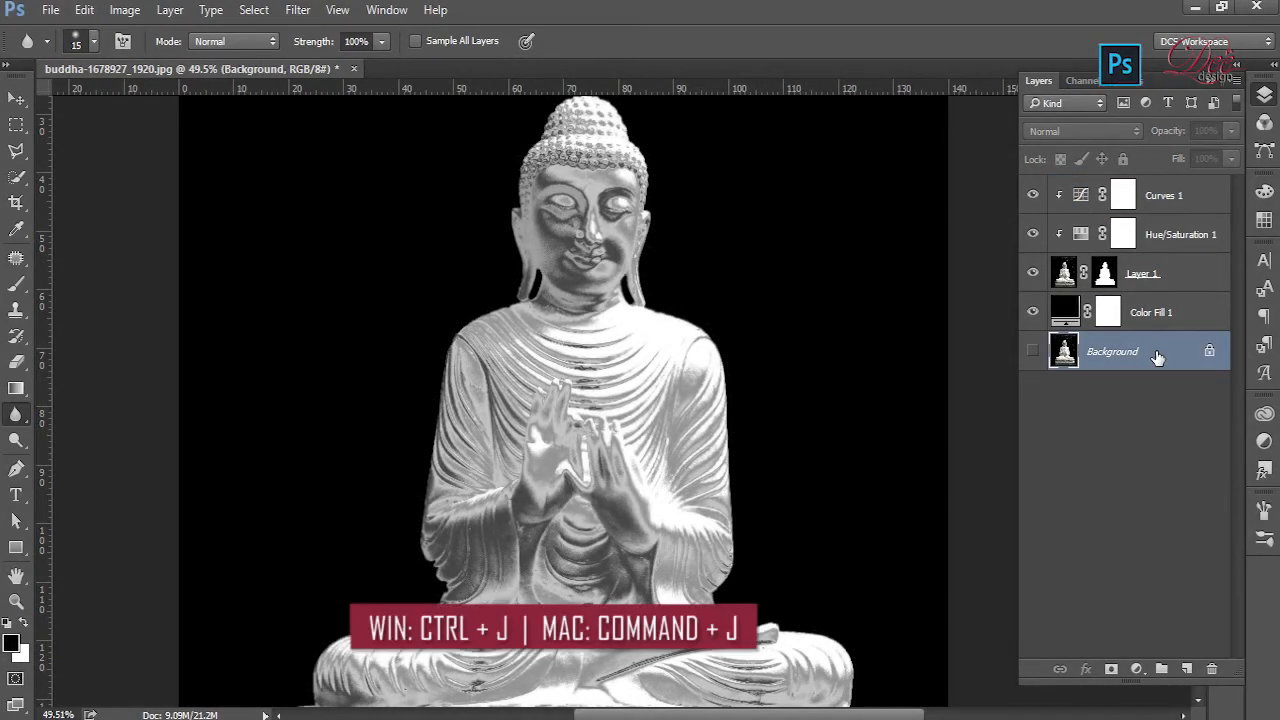
key("ctrl+j")
left_click_drag(1170, 357, 1177, 190)
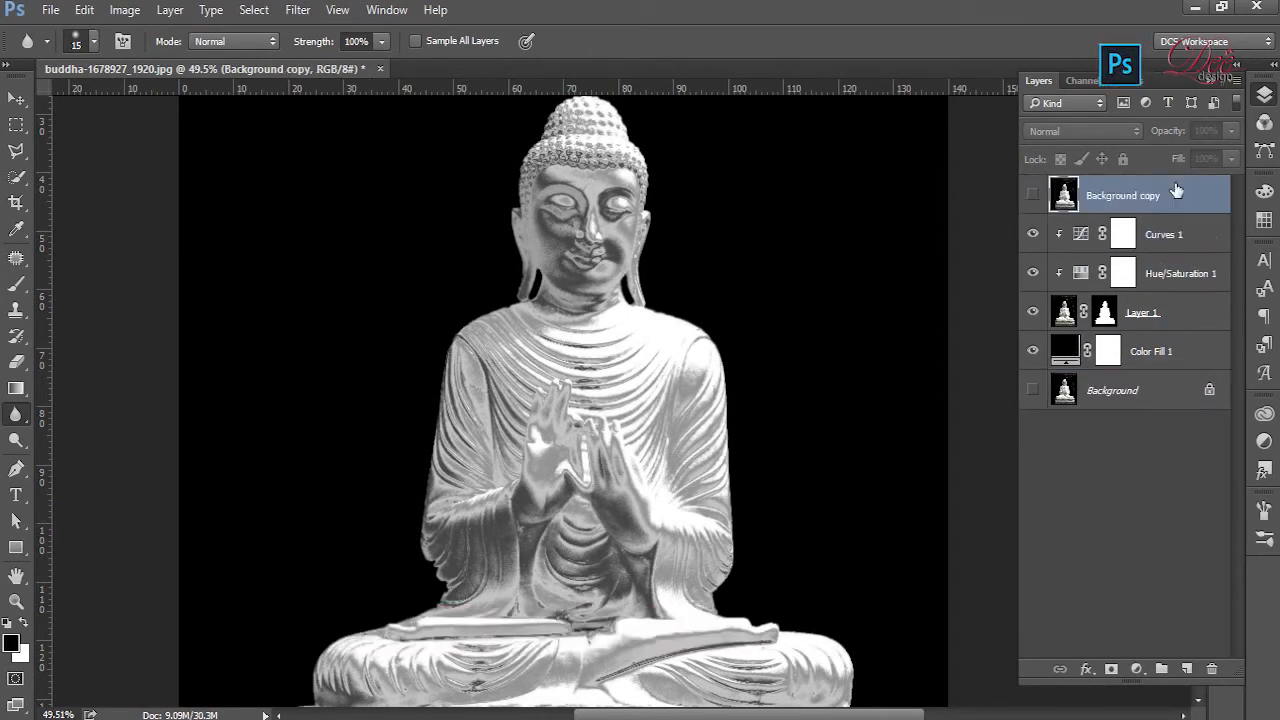
left_click(1032, 195)
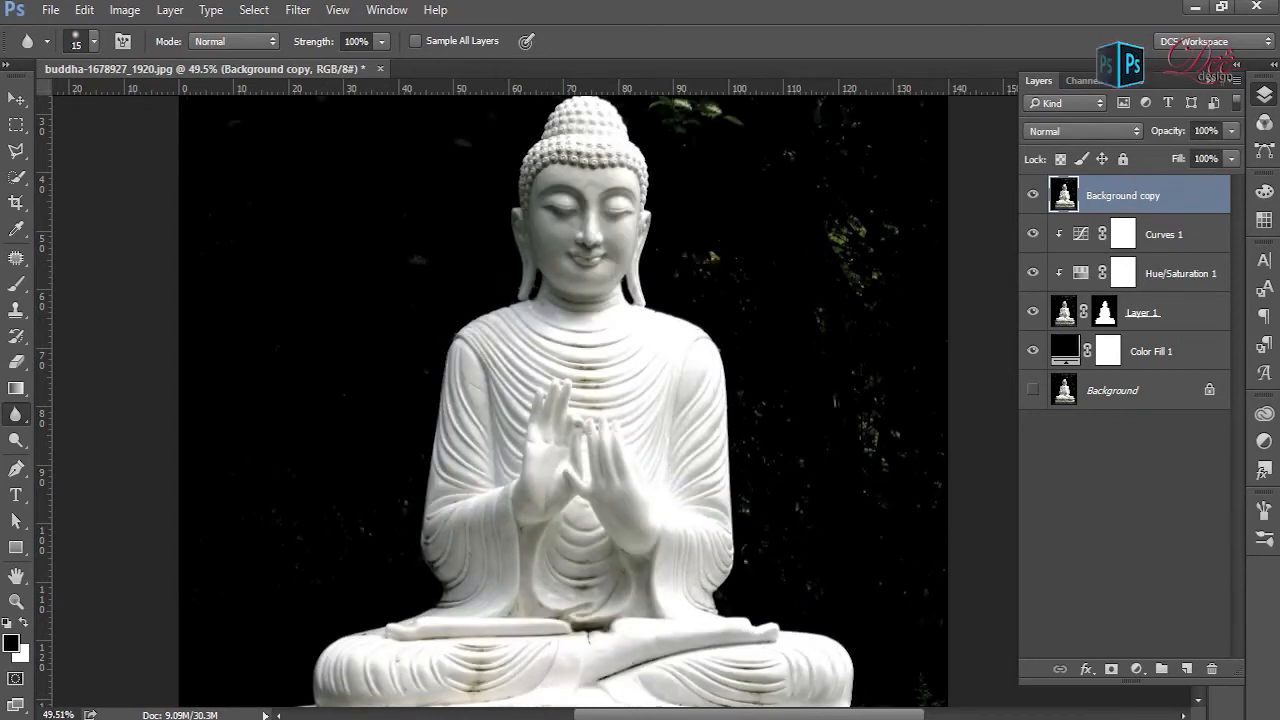
left_click(1109, 133)
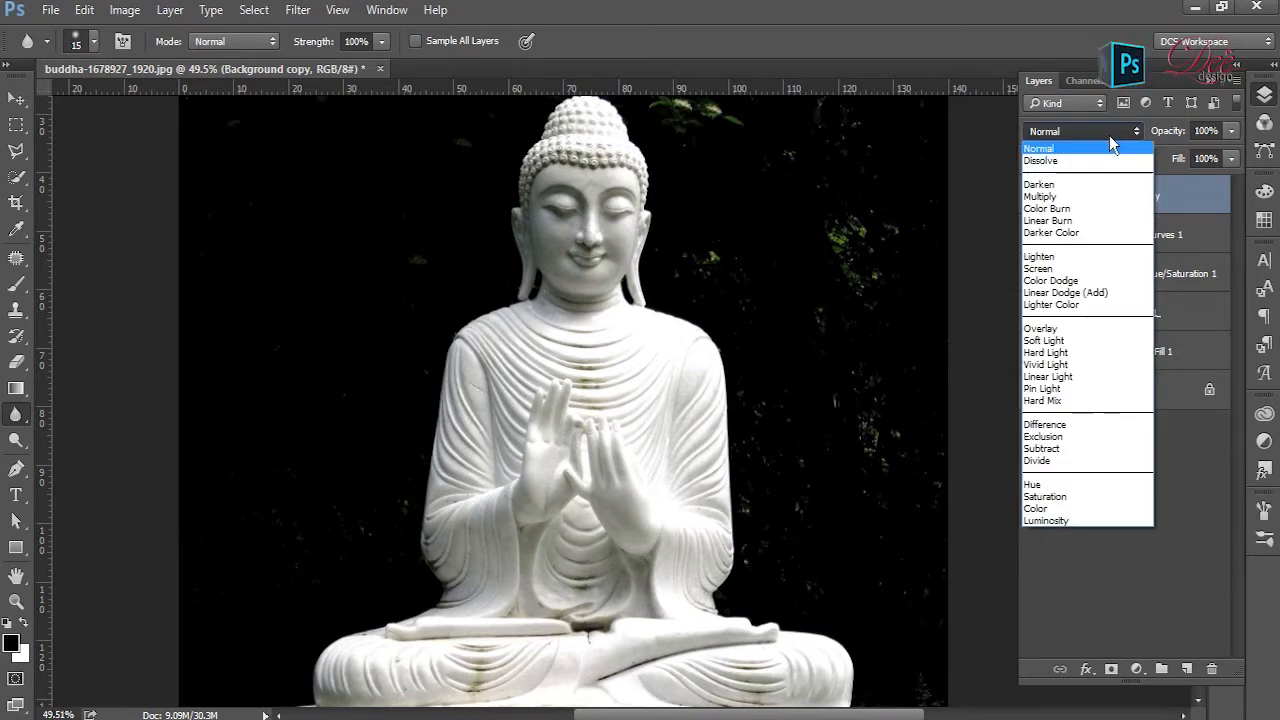
left_click(1104, 197)
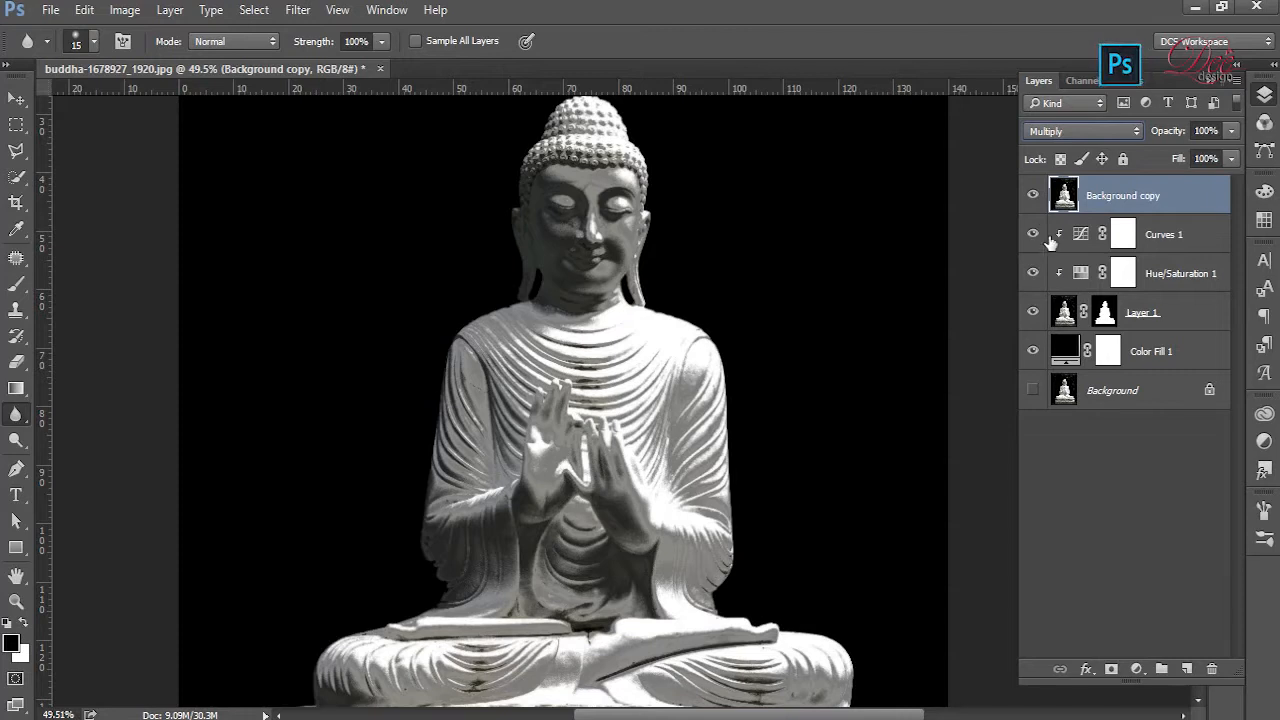
left_click(1033, 196)
left_click(1033, 196)
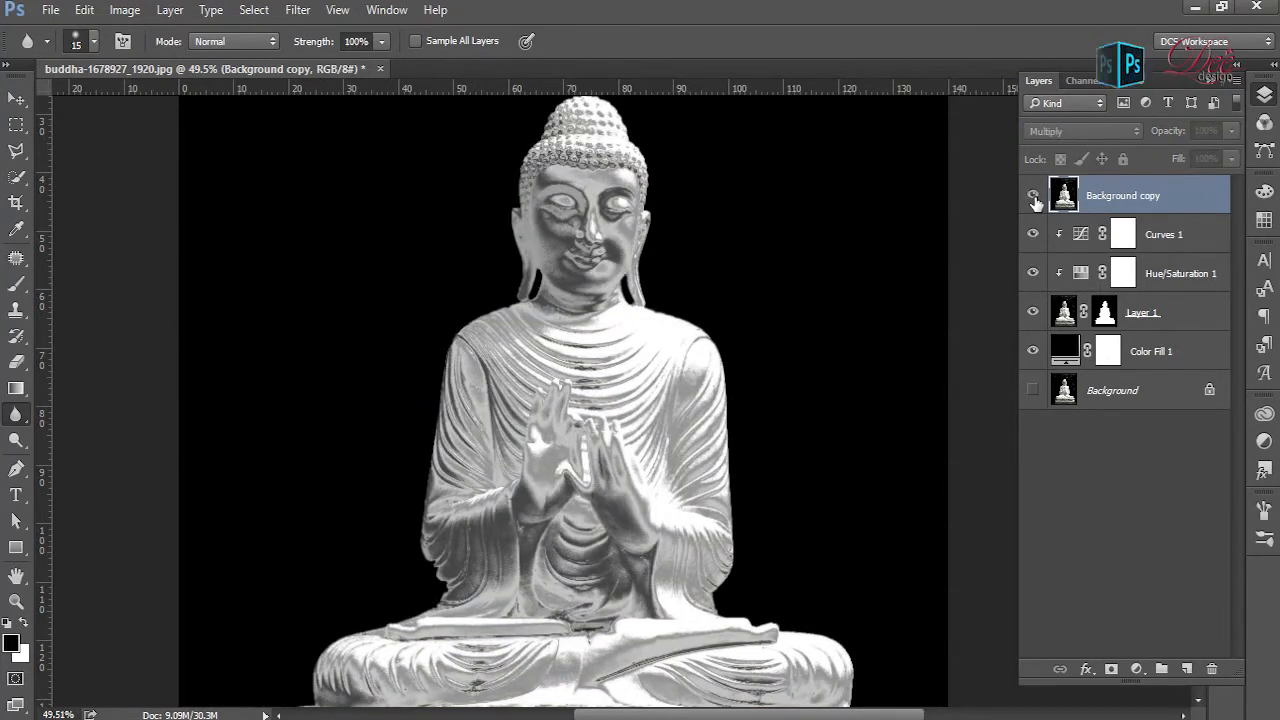
left_click(1033, 196)
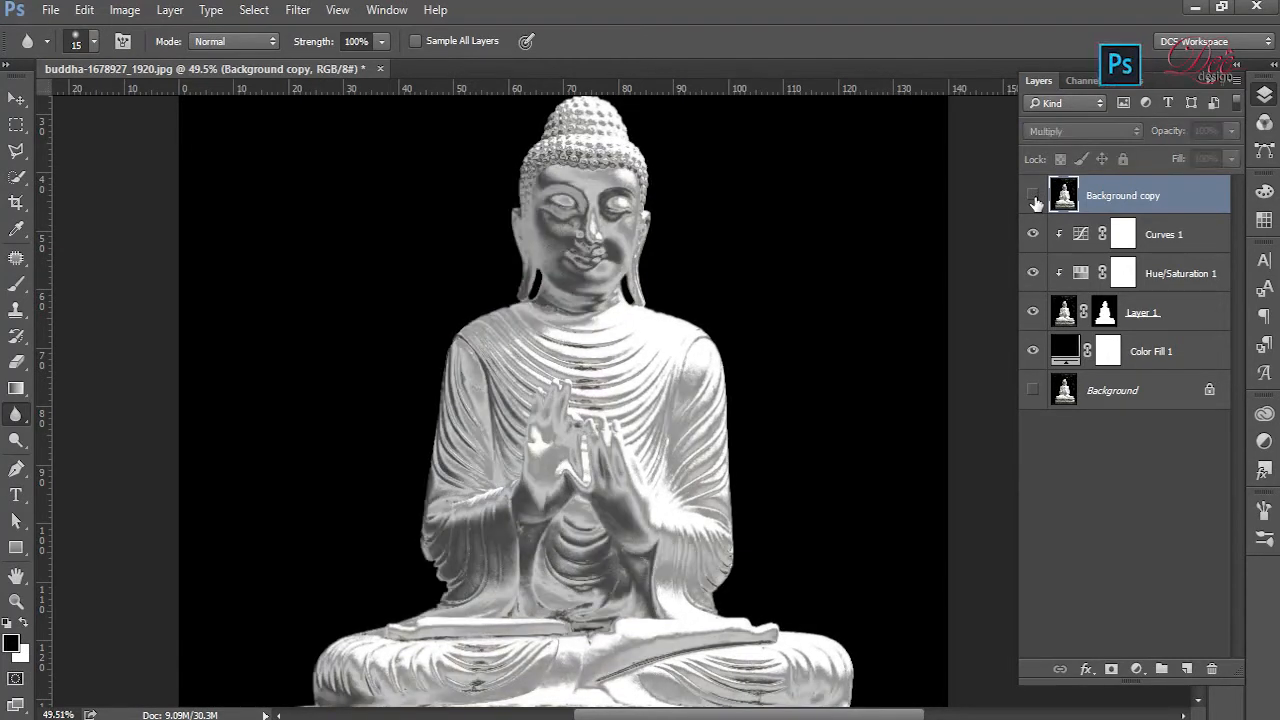
left_click(1033, 196)
left_click(1033, 196)
left_click(1033, 196)
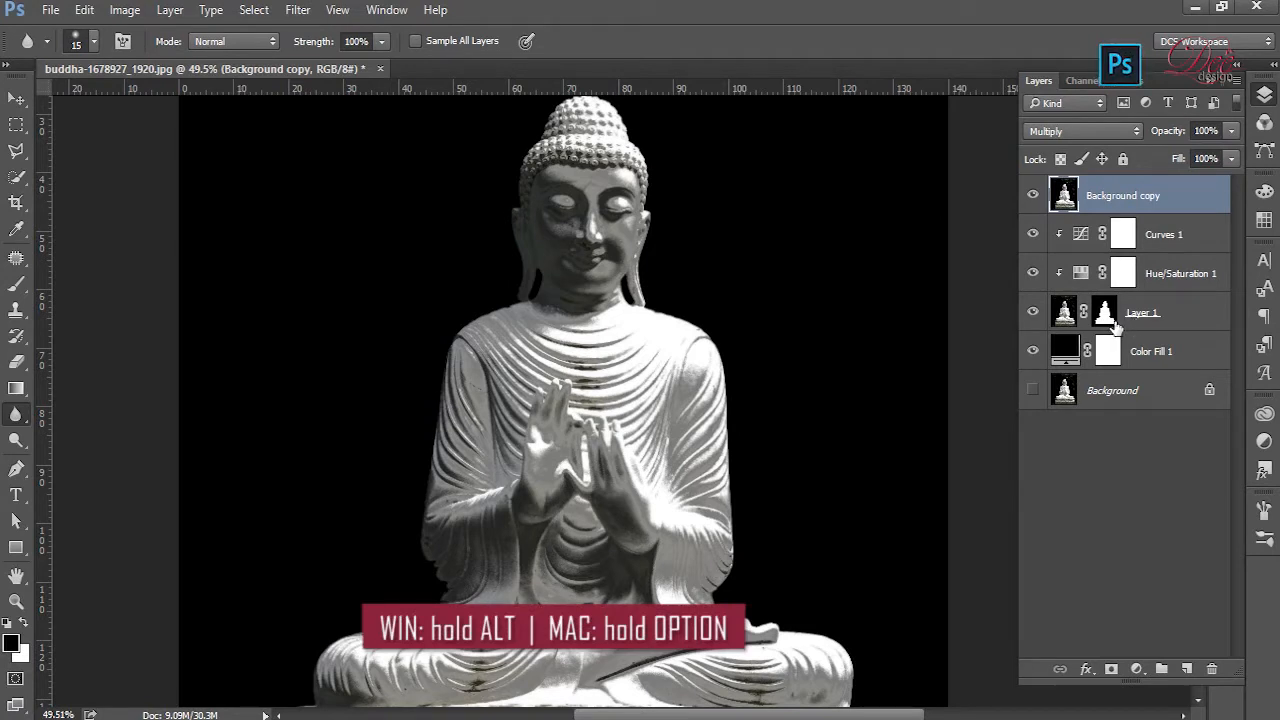
- Copy Layer 1's mask onto the Background copy layer and rename that layer Shadow
left_click_drag(1113, 326, 1108, 198)
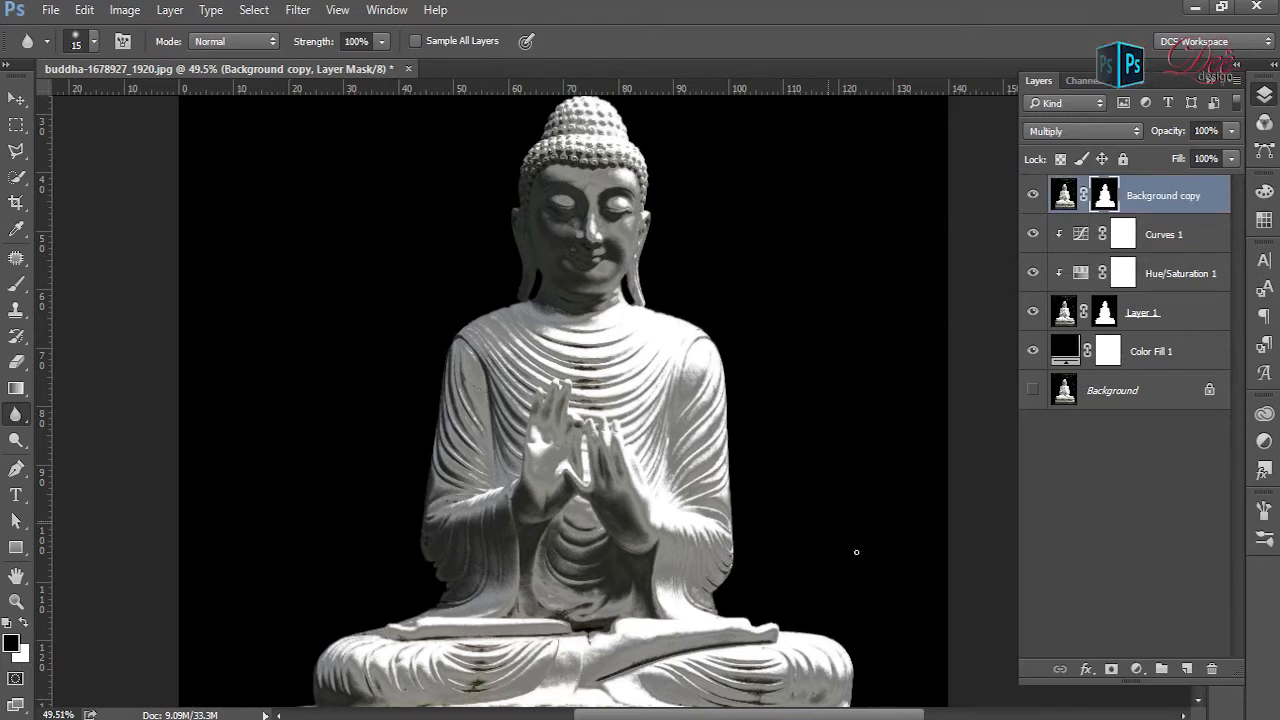
left_click(1176, 205)
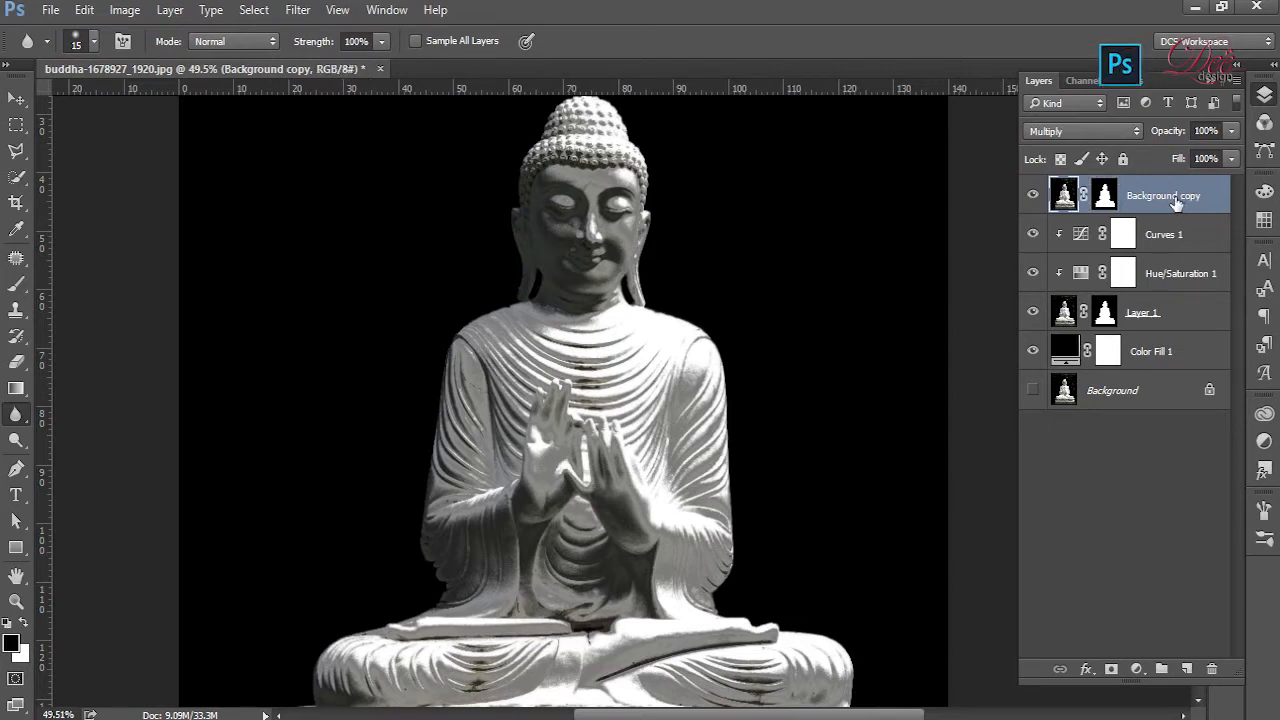
double_click(1170, 198)
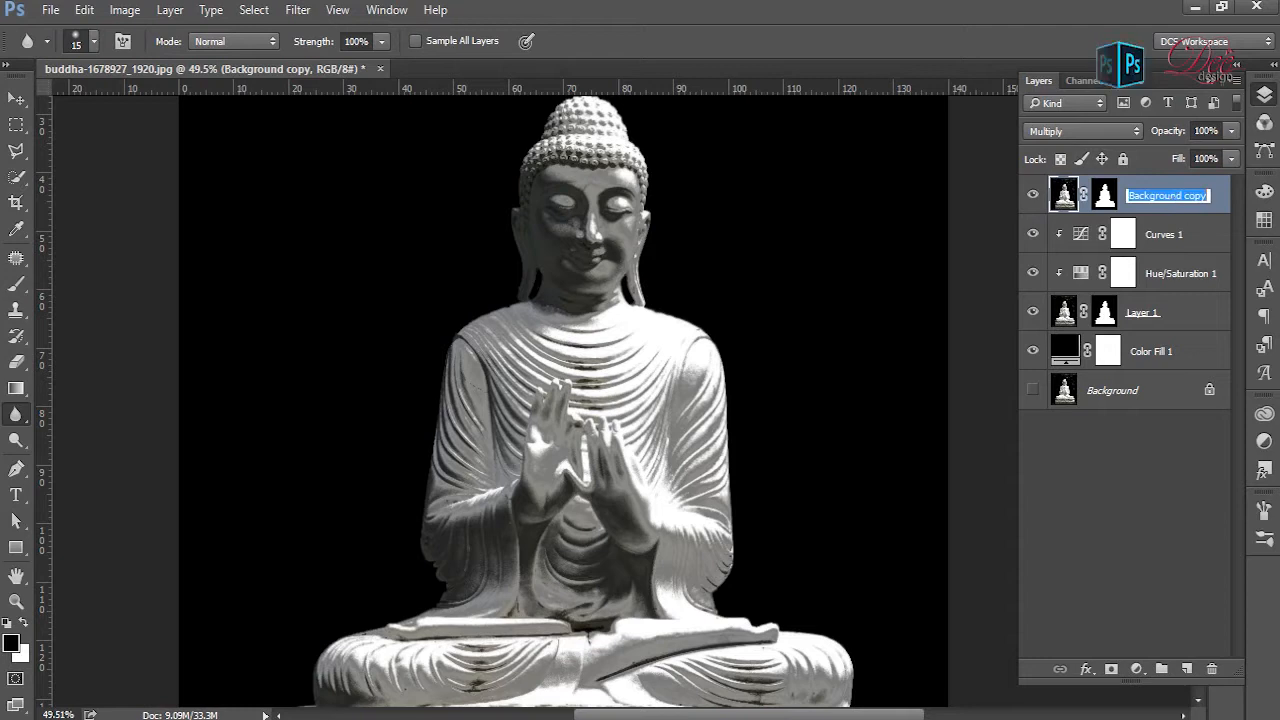
type("S")
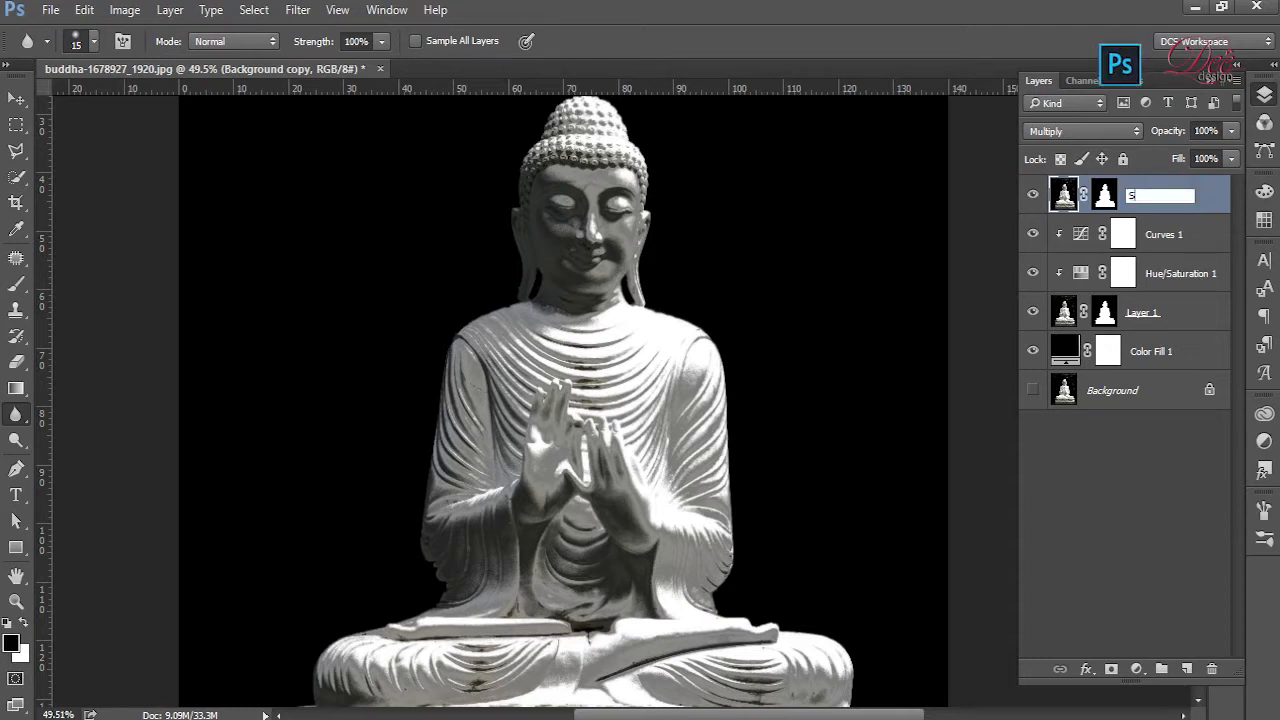
type("hadow")
key("Return")
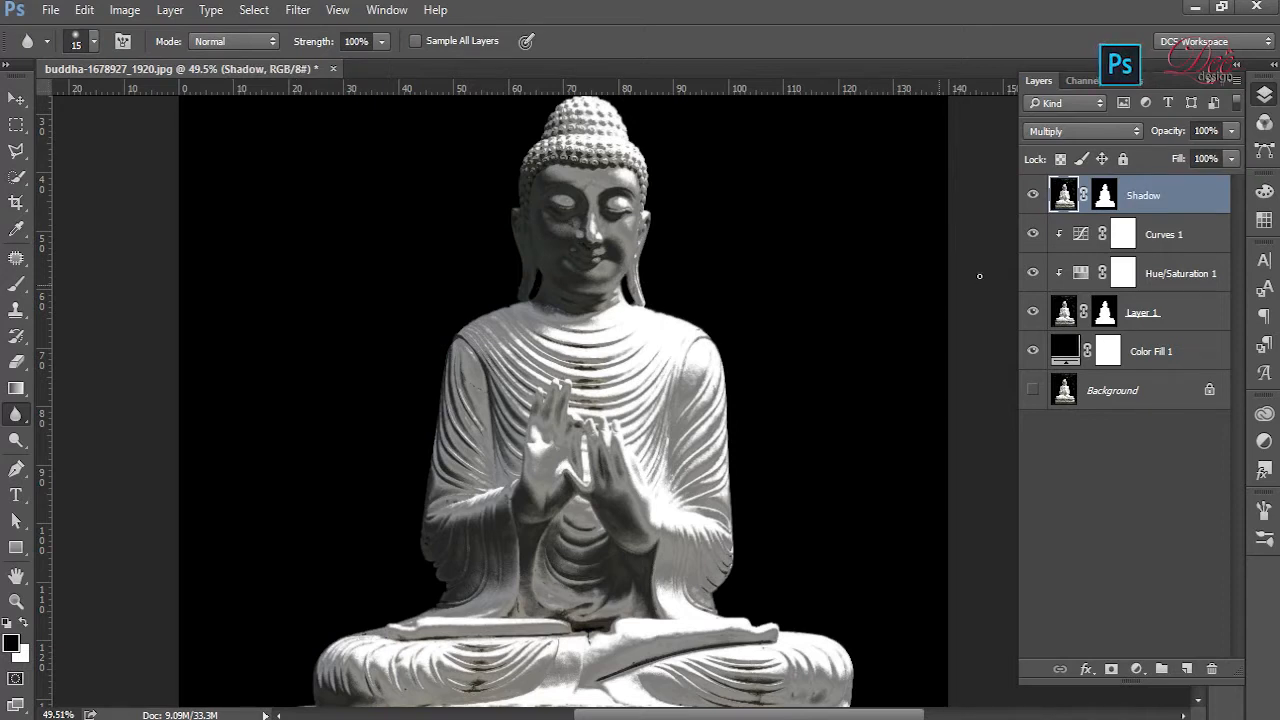
- Group the Curves 1, Hue/Saturation 1 and Layer 1 layers into a new group named "Chrome effect"
left_click(1200, 244)
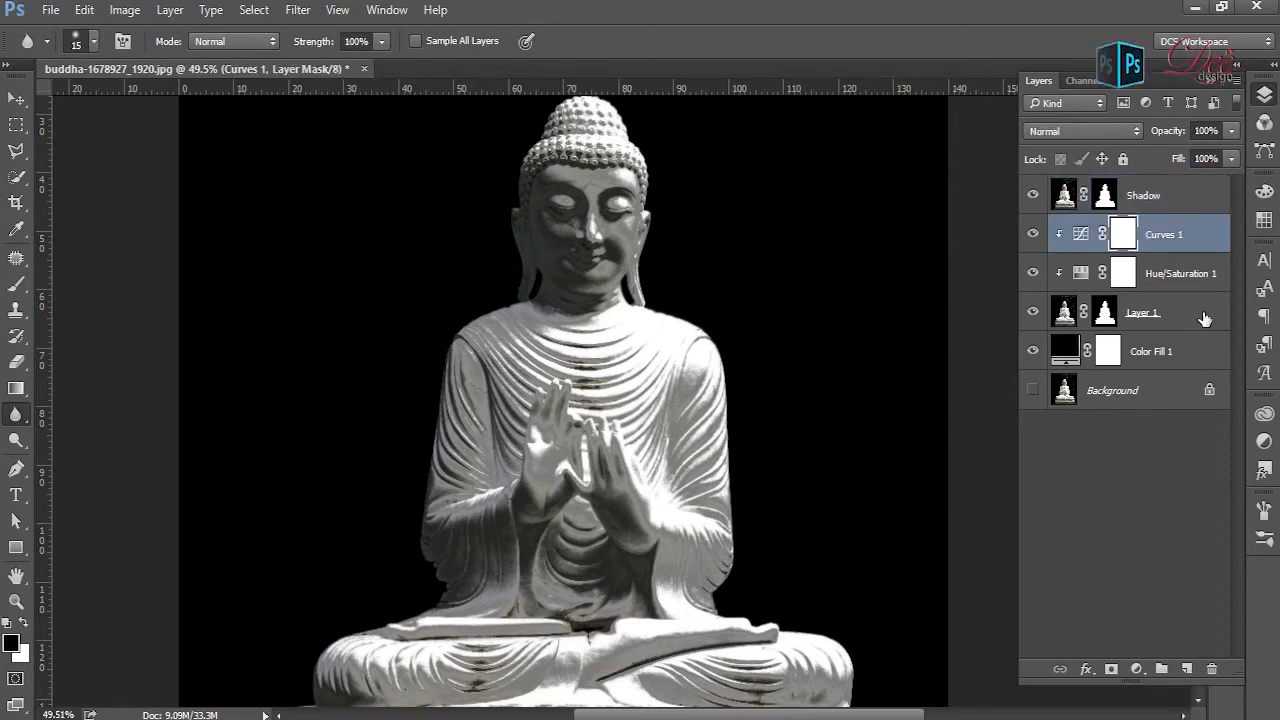
left_click(1205, 318, "shift")
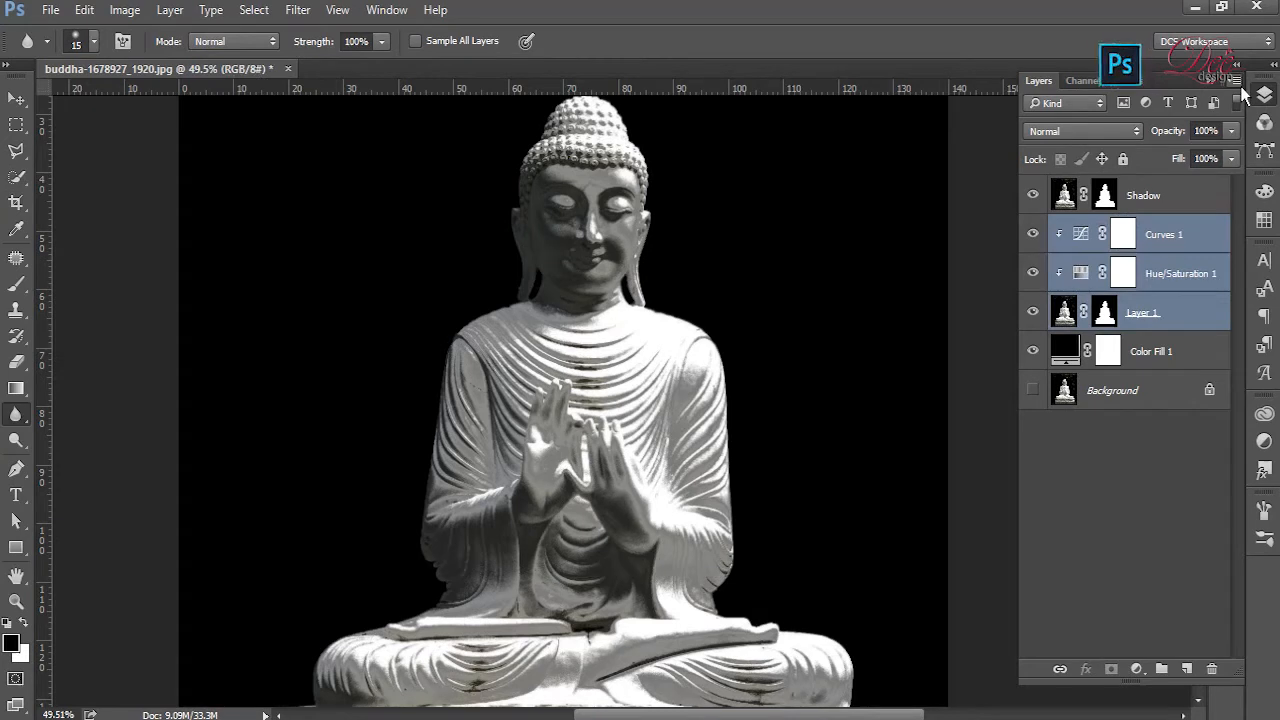
left_click(1238, 84)
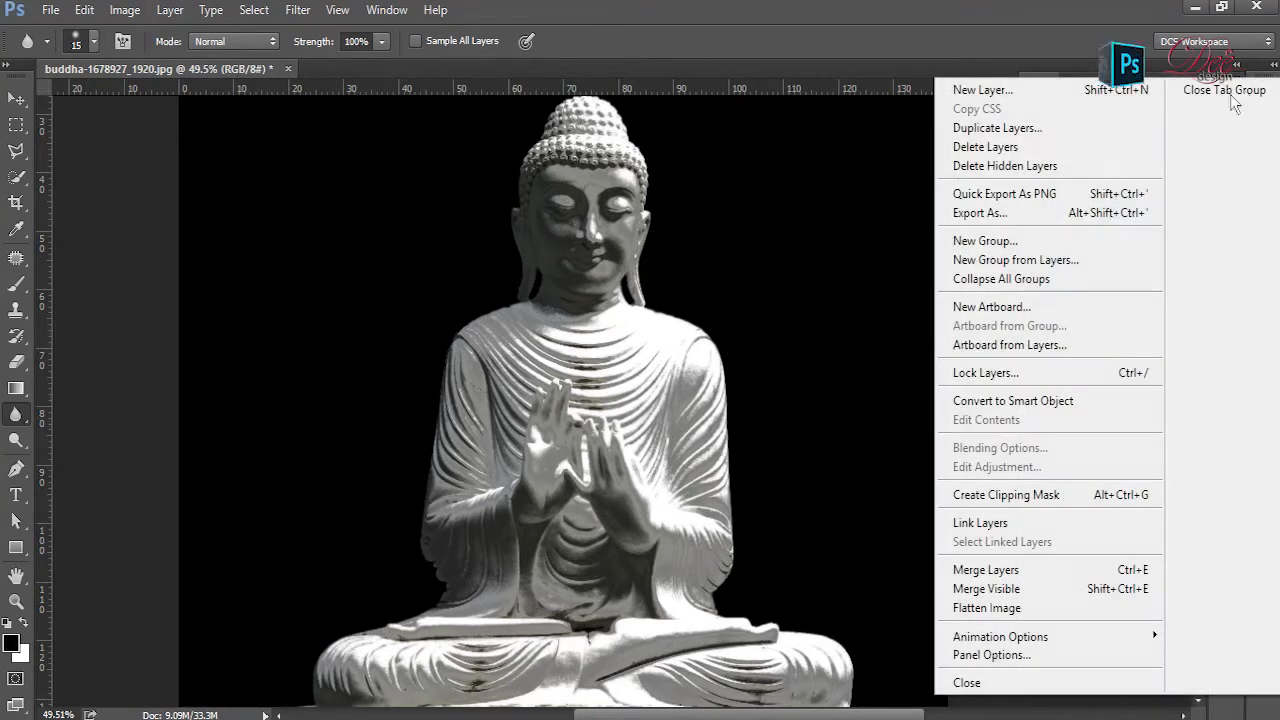
left_click(1006, 266)
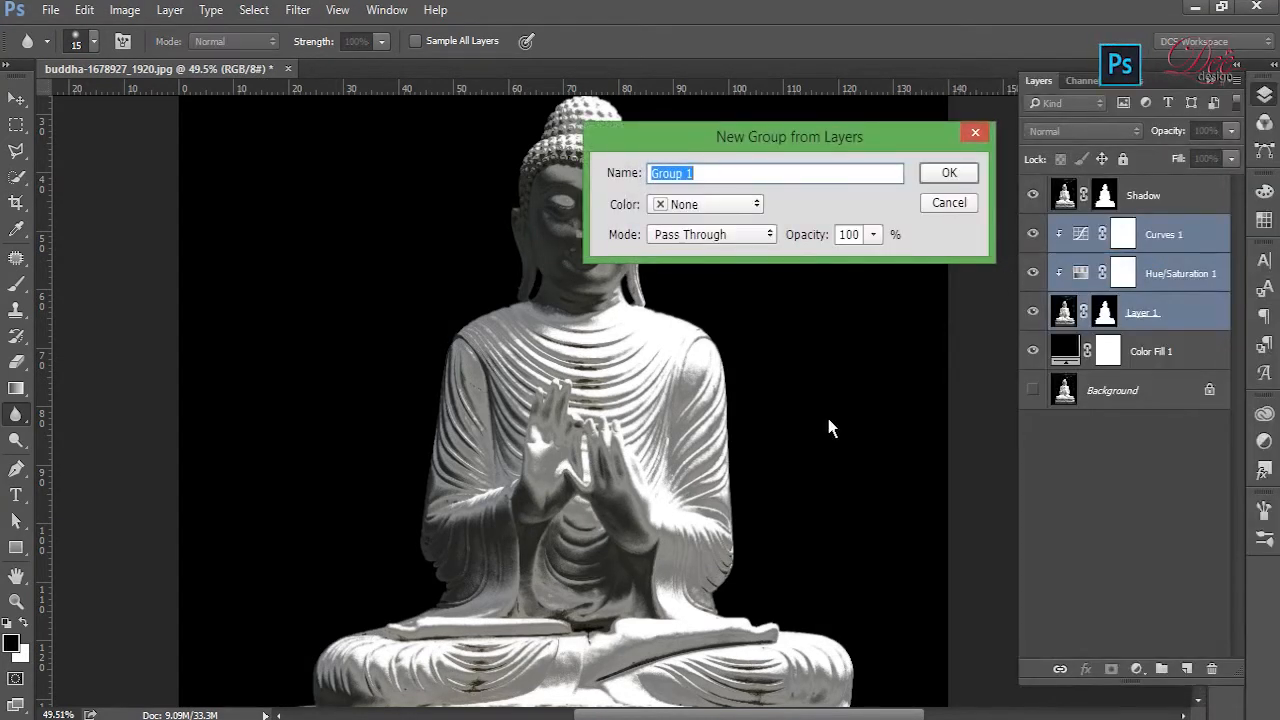
type("Chrom ed")
key("BackSpace")
type("ffect")
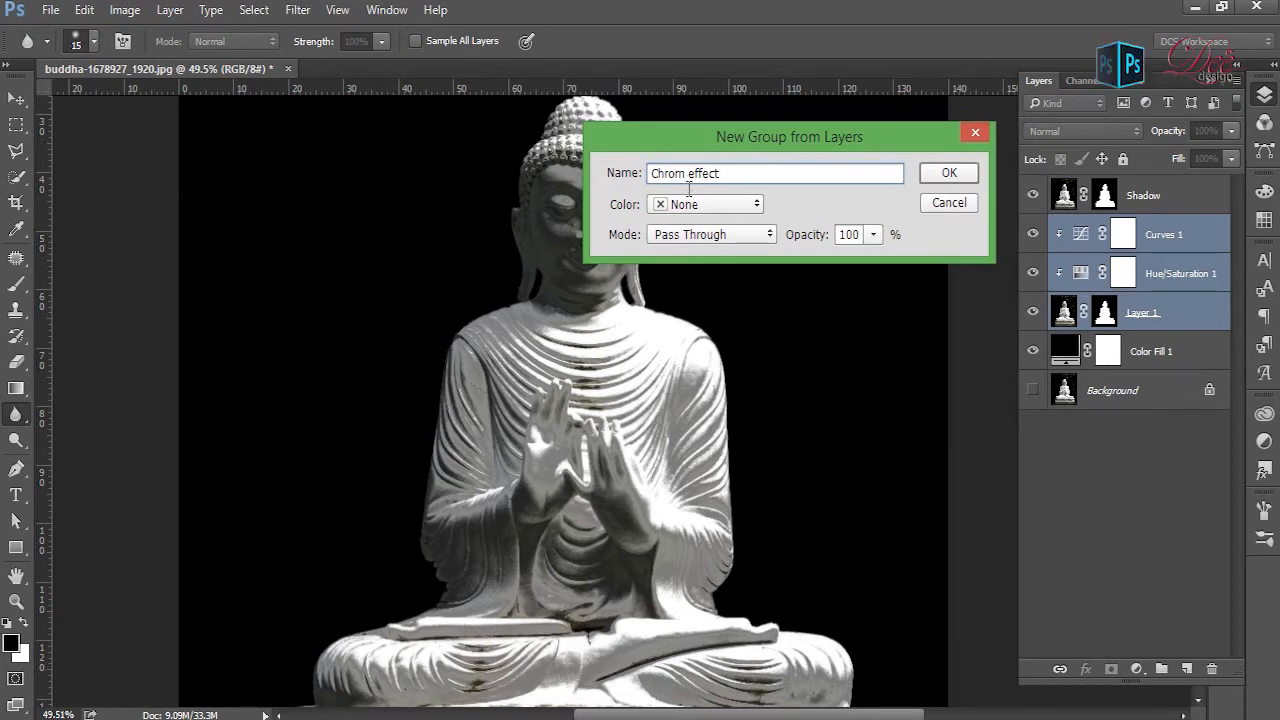
type("e")
left_click(963, 180)
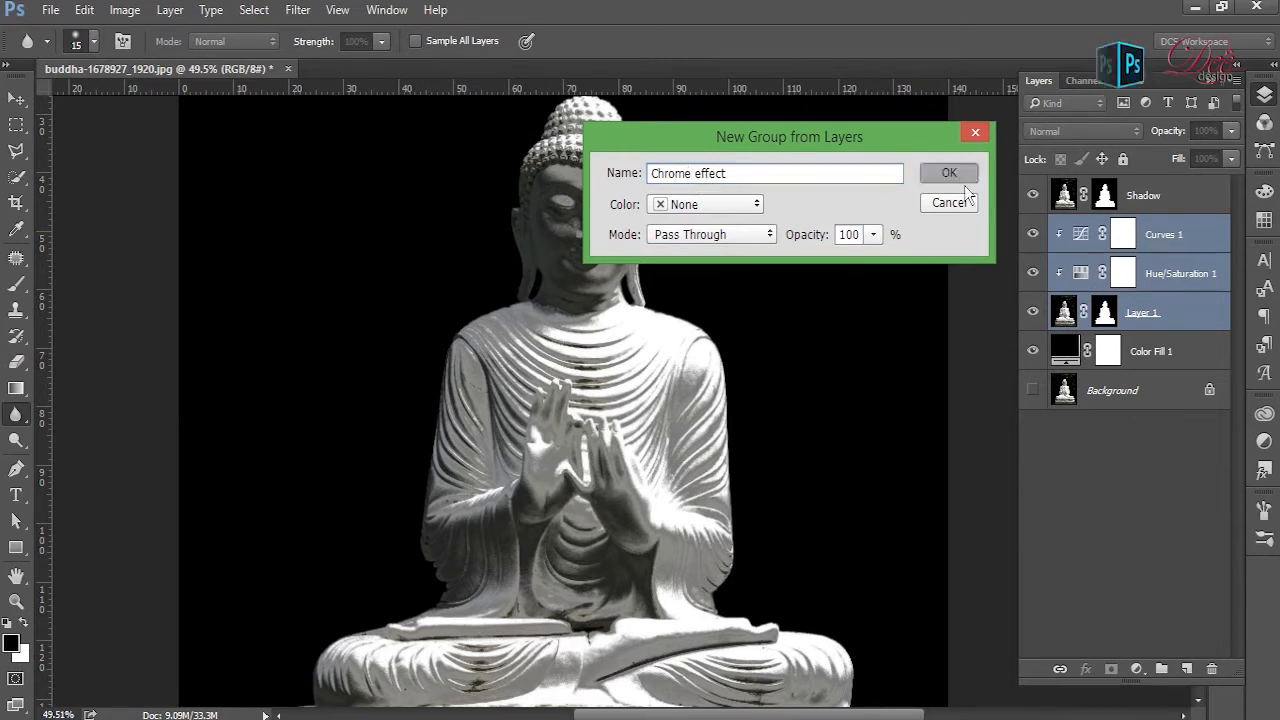
- Compare the statue with and without the Shadow layer and lower that layer's opacity to 48%
left_click(1034, 198)
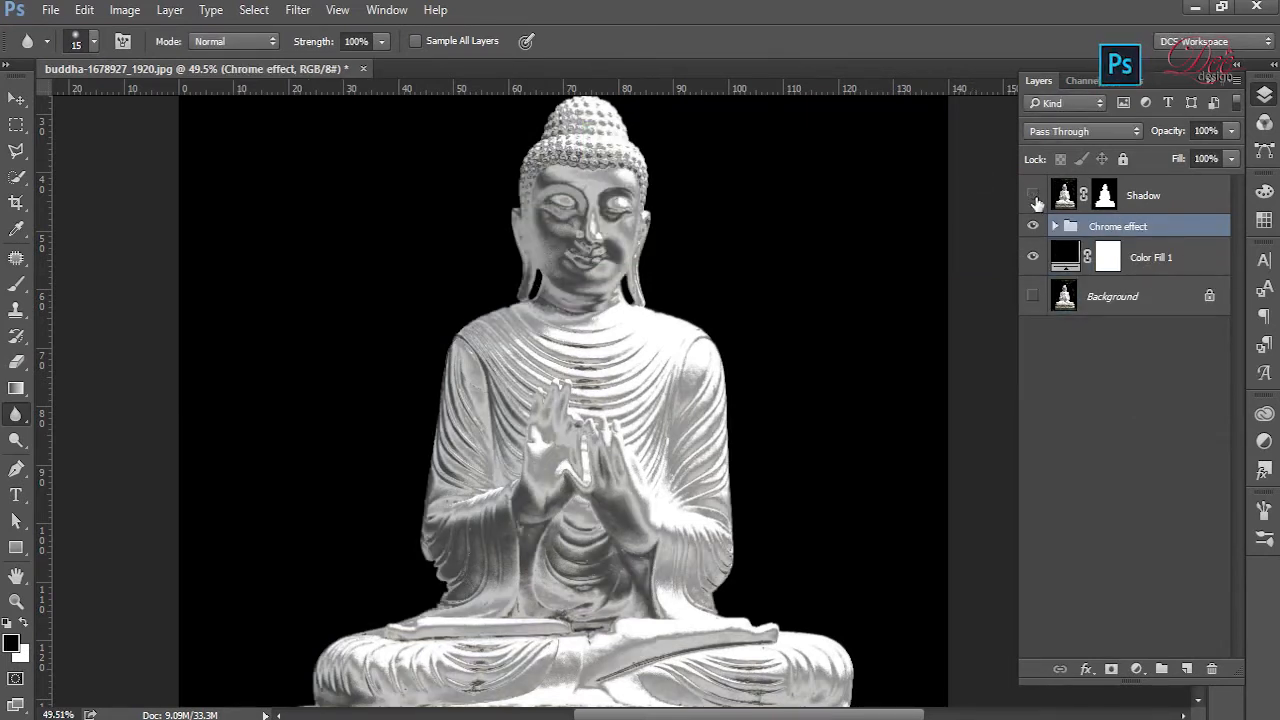
left_click(1034, 198)
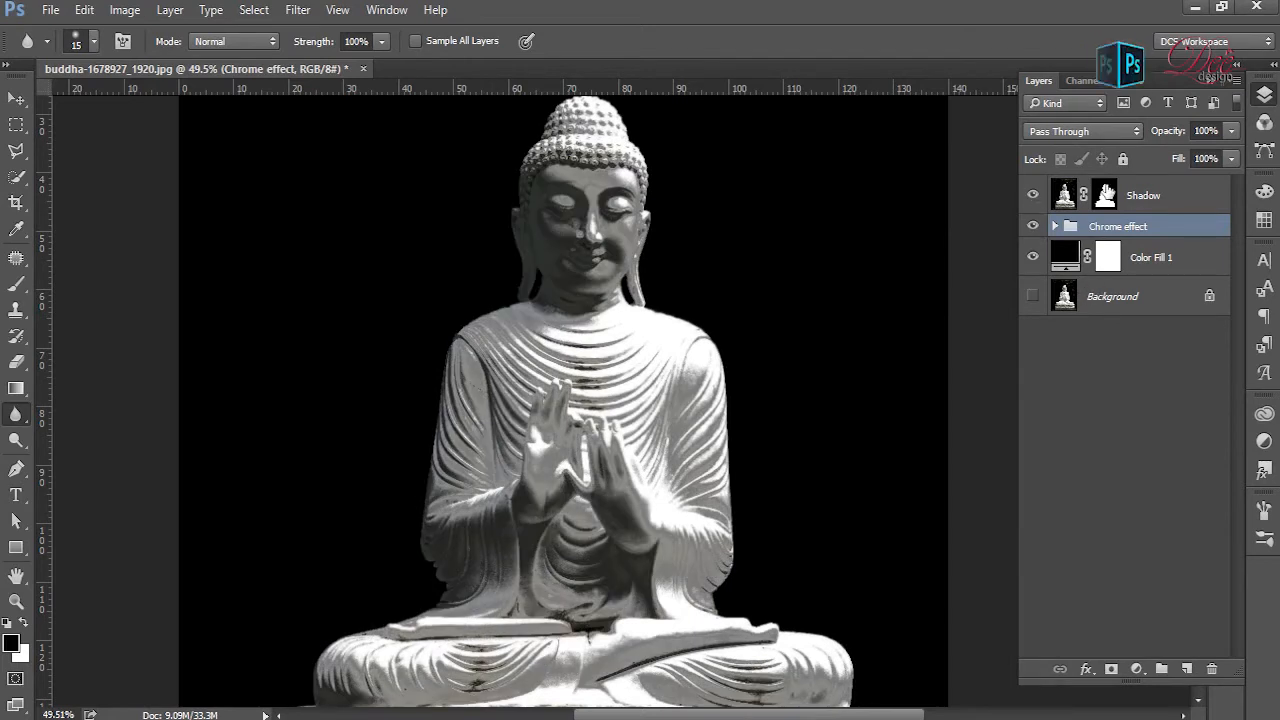
left_click(1034, 198)
left_click(1034, 198)
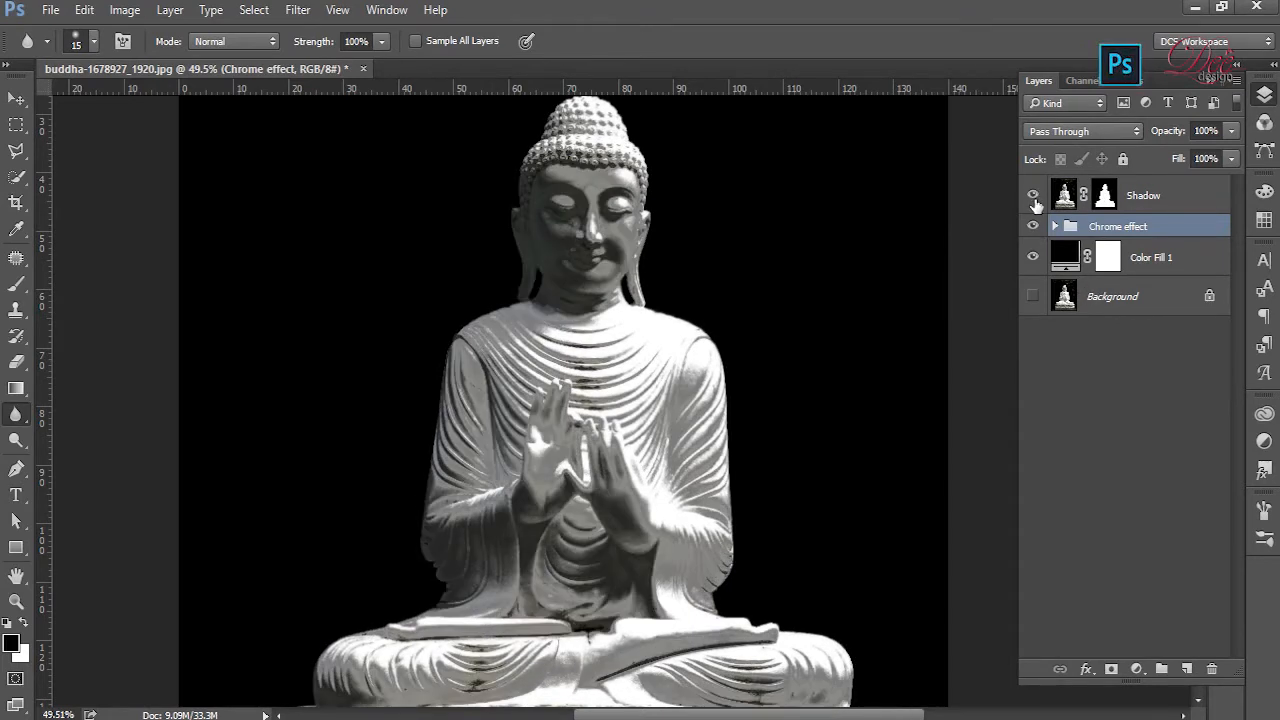
left_click(1198, 197)
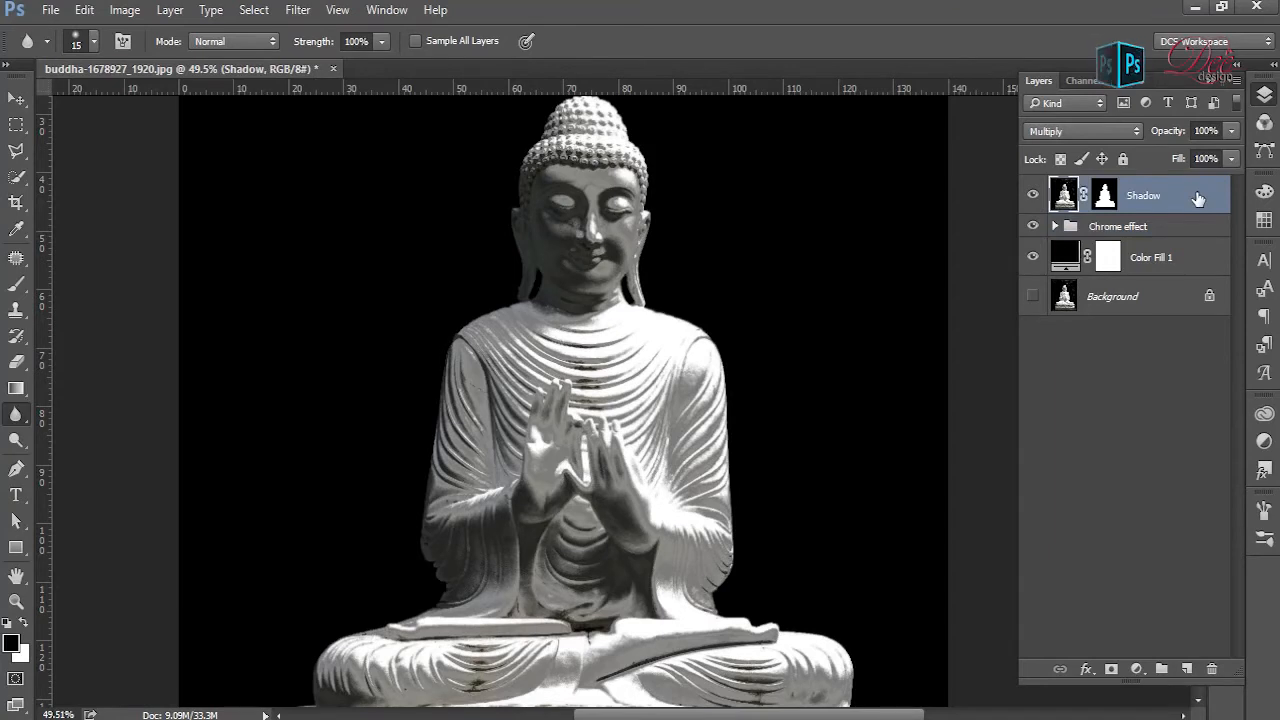
left_click_drag(1180, 140, 1133, 143)
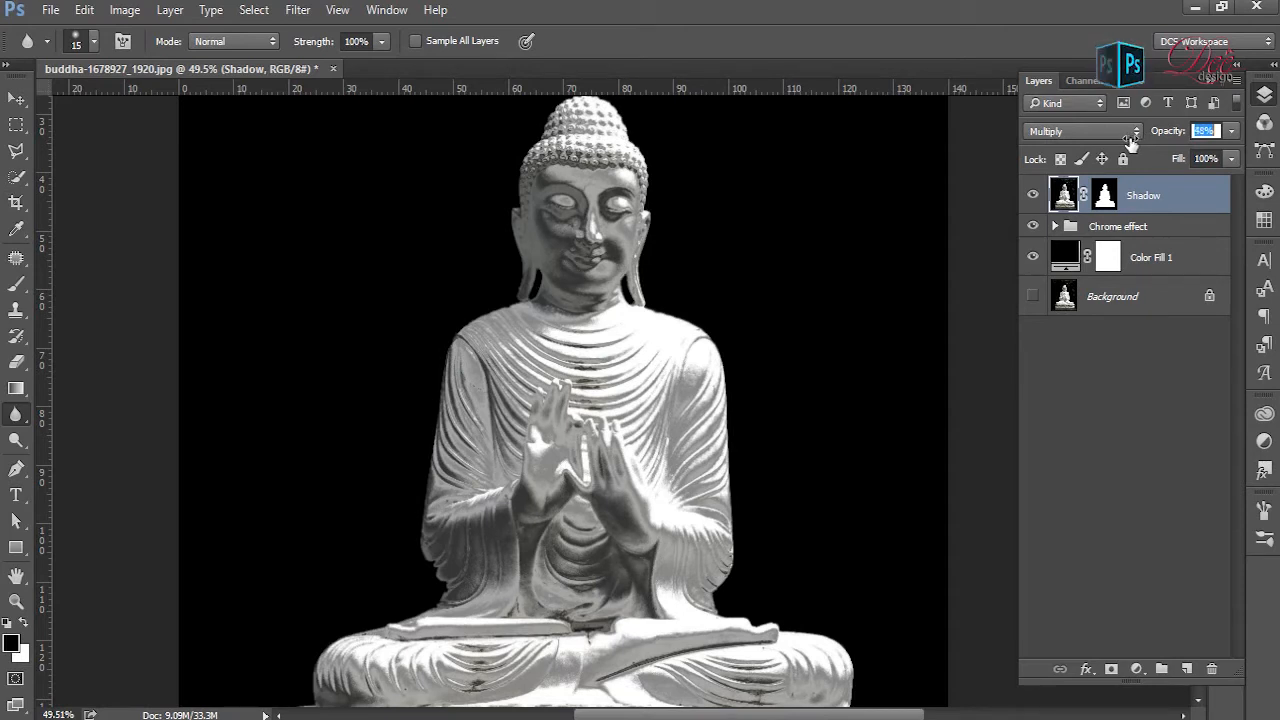
- Set the Shadow layer's opacity to 50% and compare the statue with and without that layer
left_click_drag(1133, 143, 1130, 146)
left_click(1032, 195)
left_click(1032, 195)
- Add a Color Lookup adjustment above the Shadow layer using the EdgyAmber.3DL 3DLUT file
left_click(1136, 669)
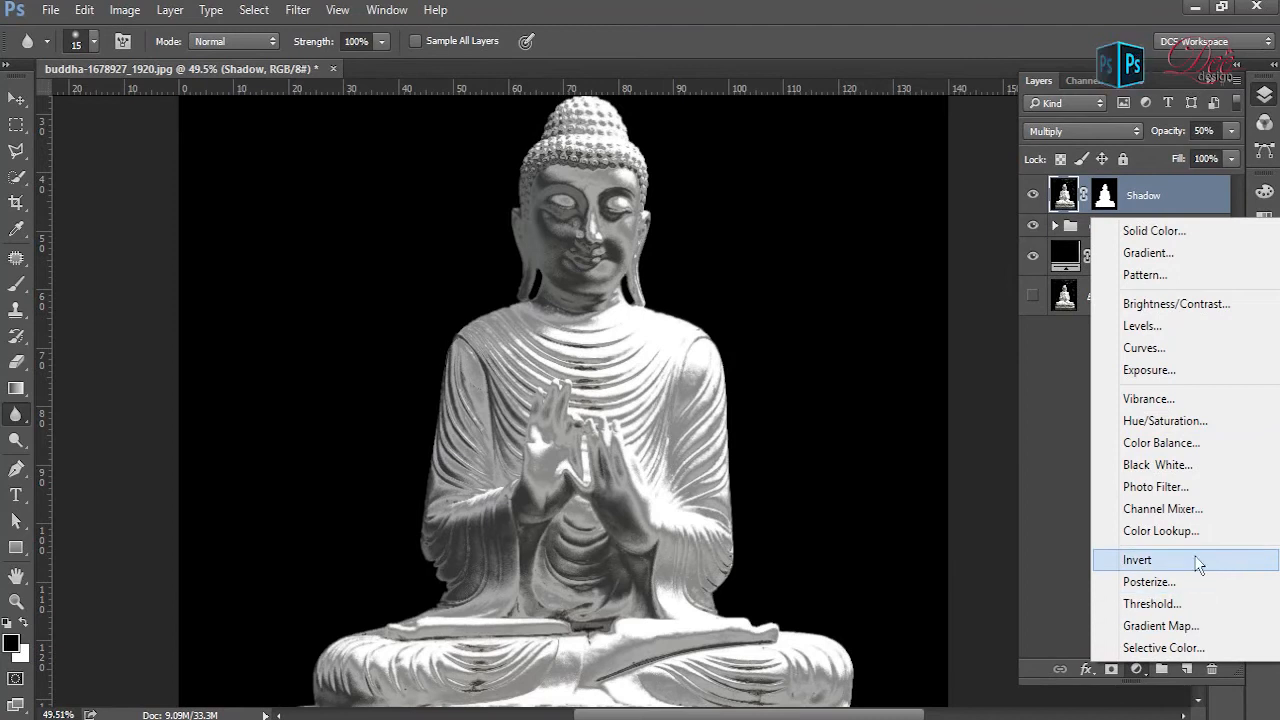
left_click(1197, 539)
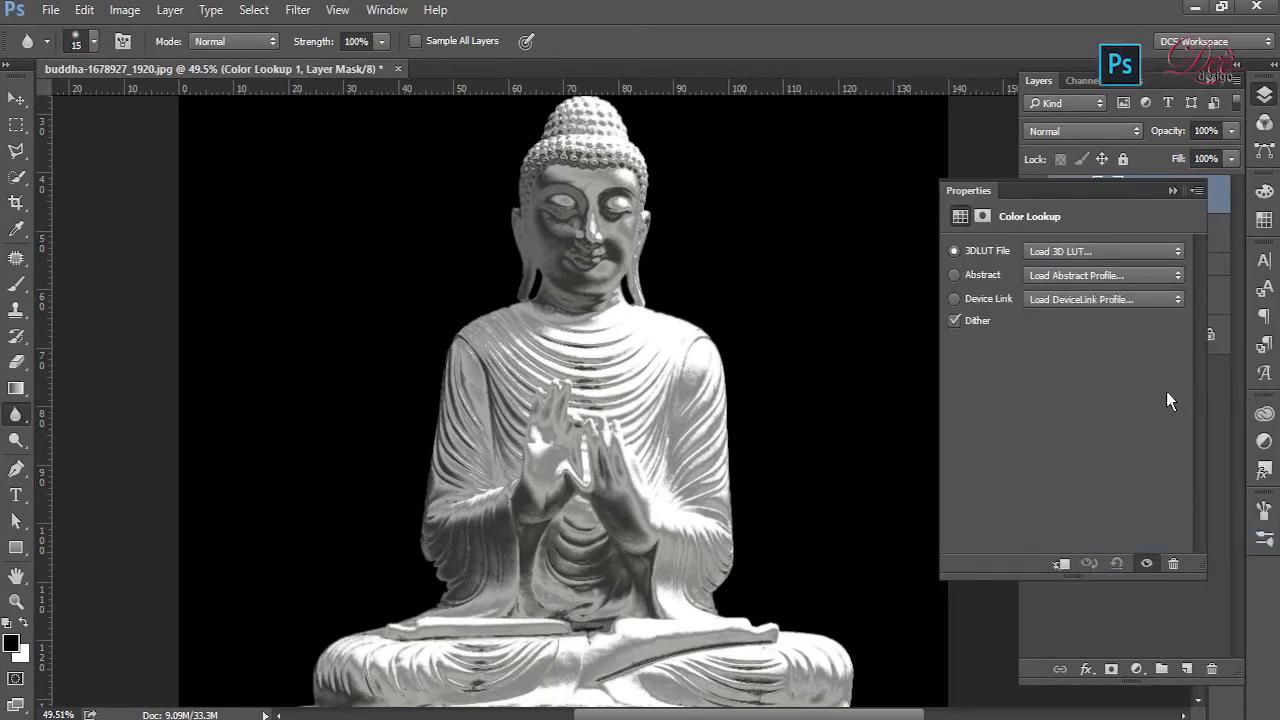
left_click(1084, 258)
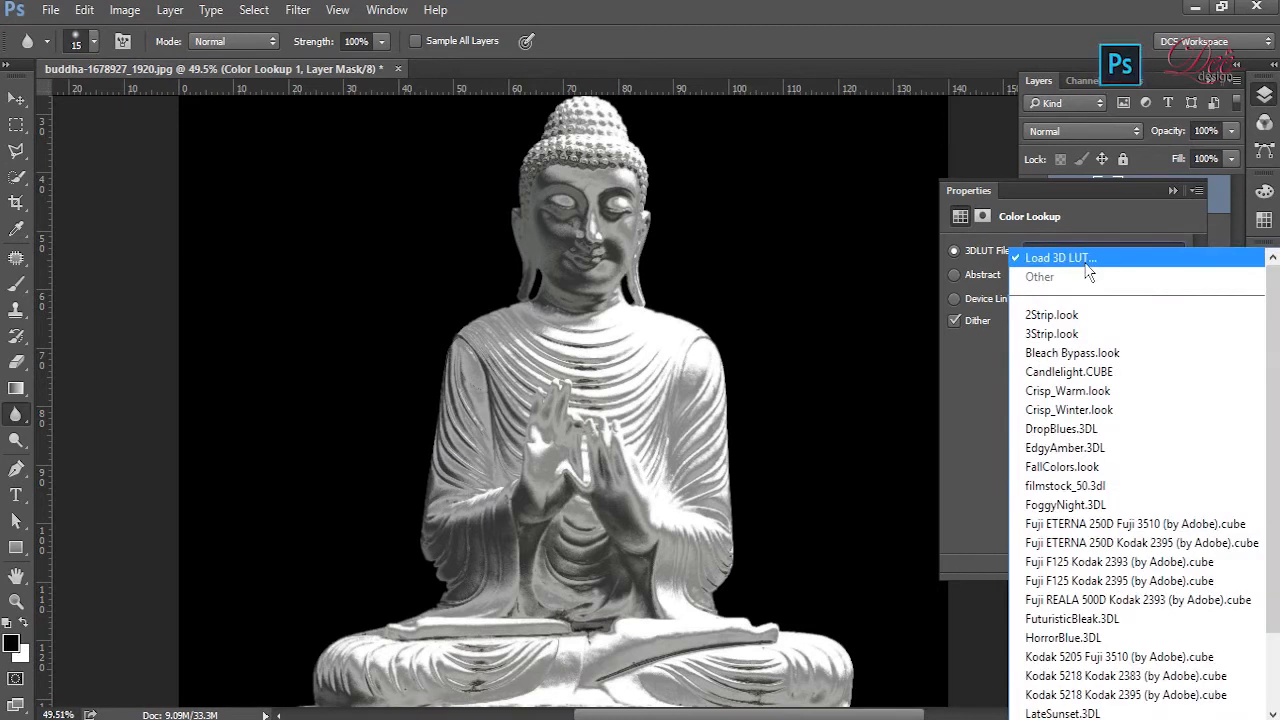
left_click(1083, 458)
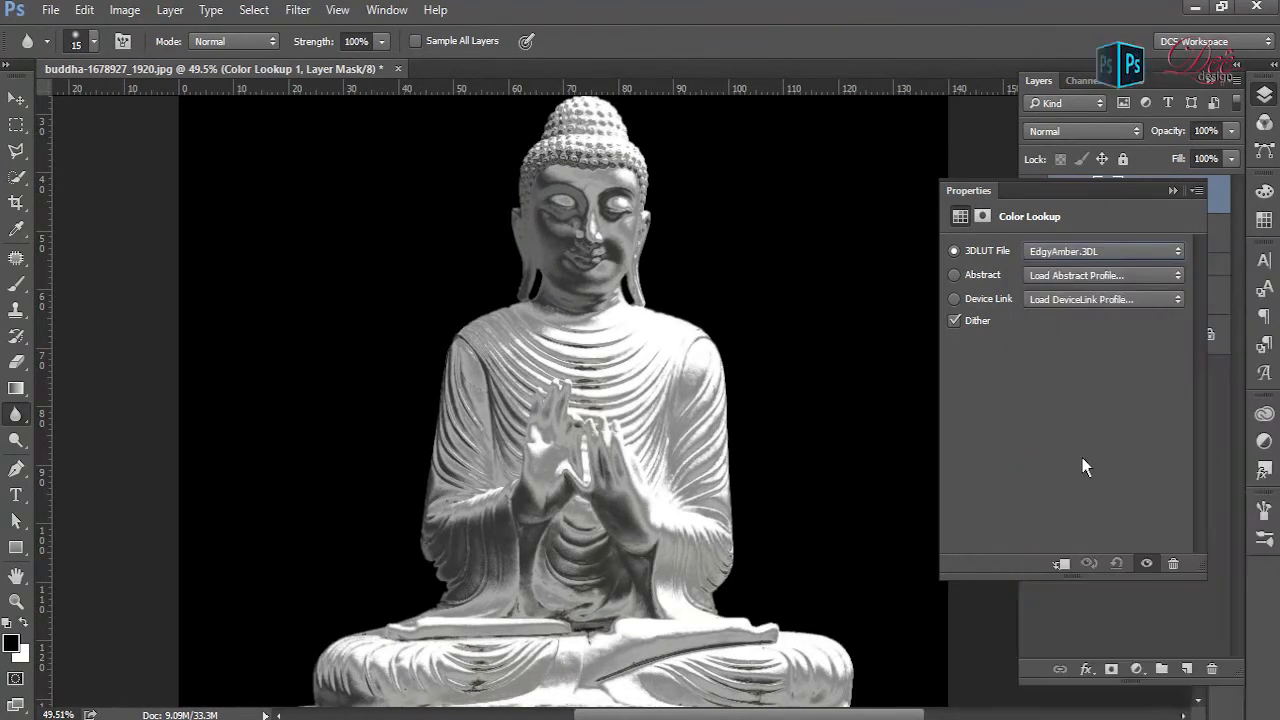
left_click(1174, 191)
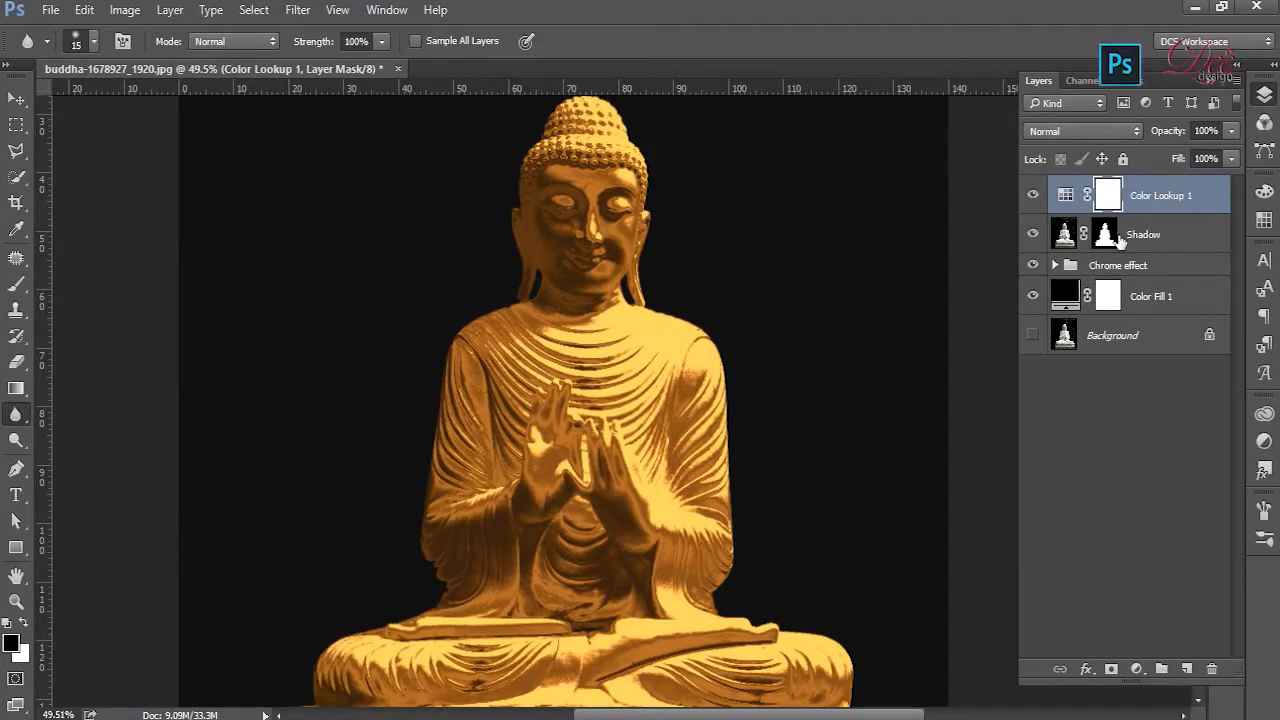
- Replace the Color Lookup 1 mask with a copy of the Shadow layer's mask and compare the statue with and without Shadow
left_click_drag(1110, 244, 1119, 208)
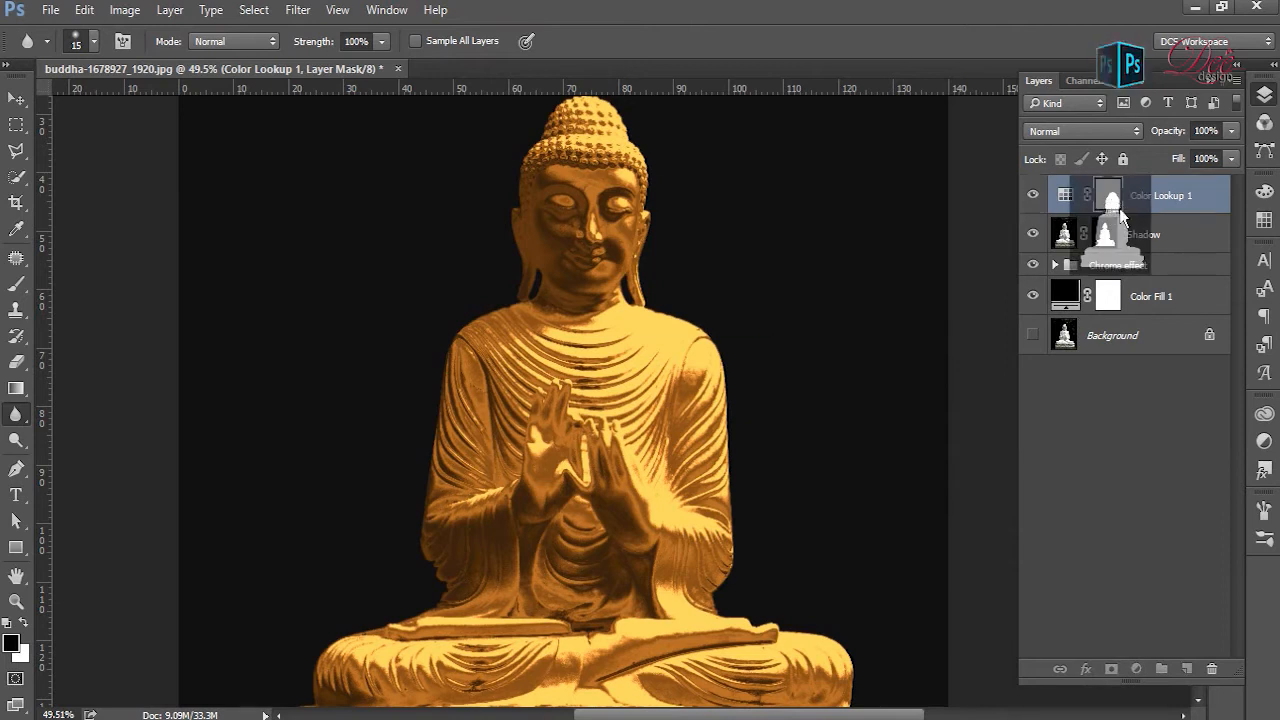
left_click(603, 284)
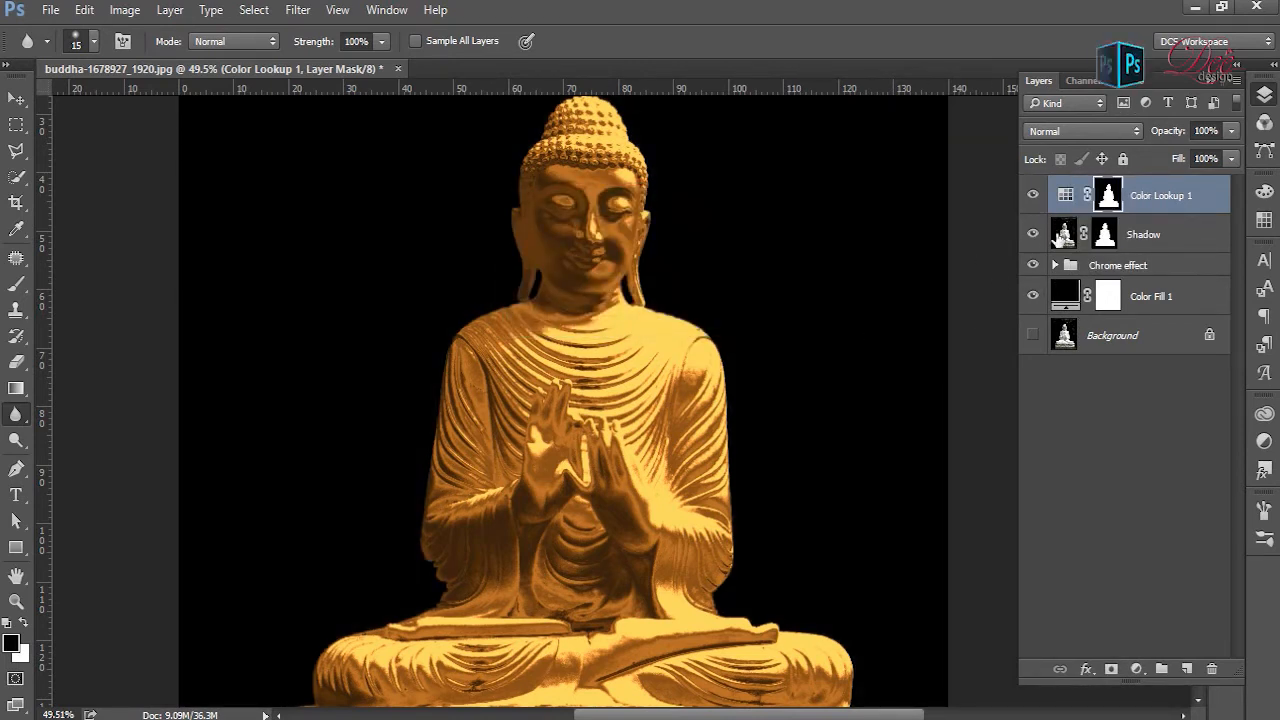
mouse_move(650, 282)
left_mouse_down()
mouse_move(696, 282)
mouse_move(648, 282)
left_mouse_up()
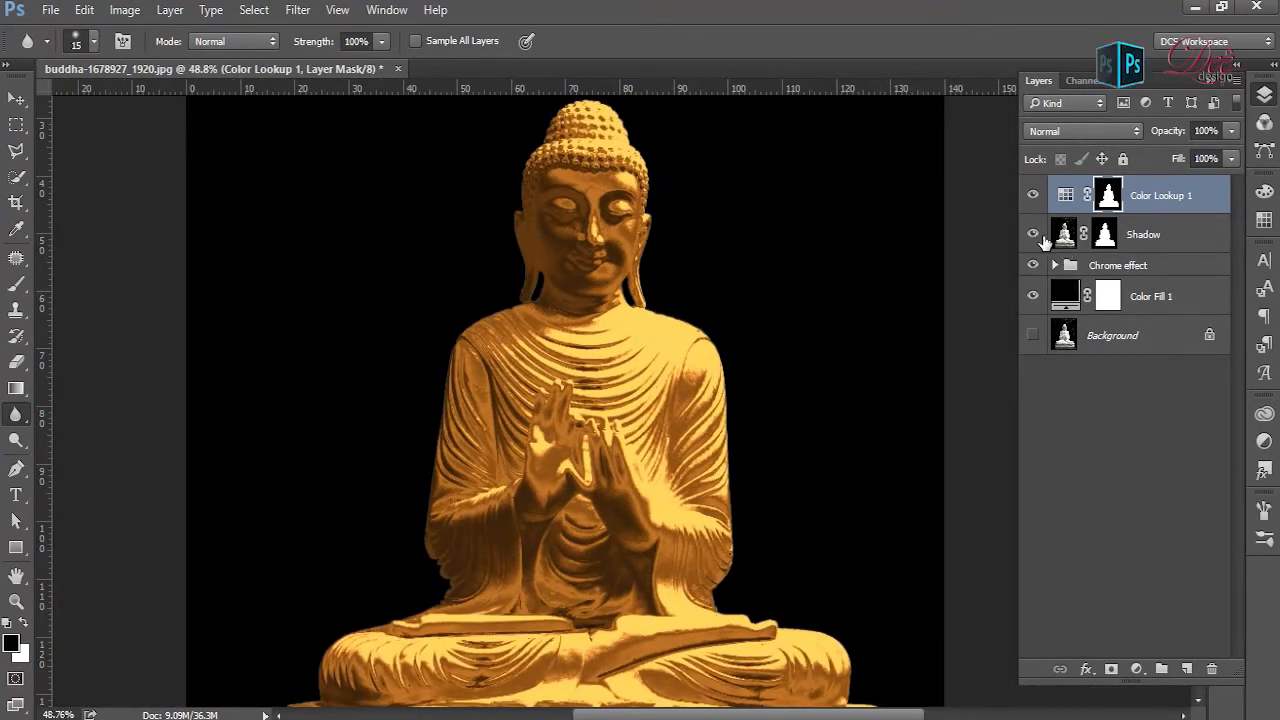
left_click(1035, 236)
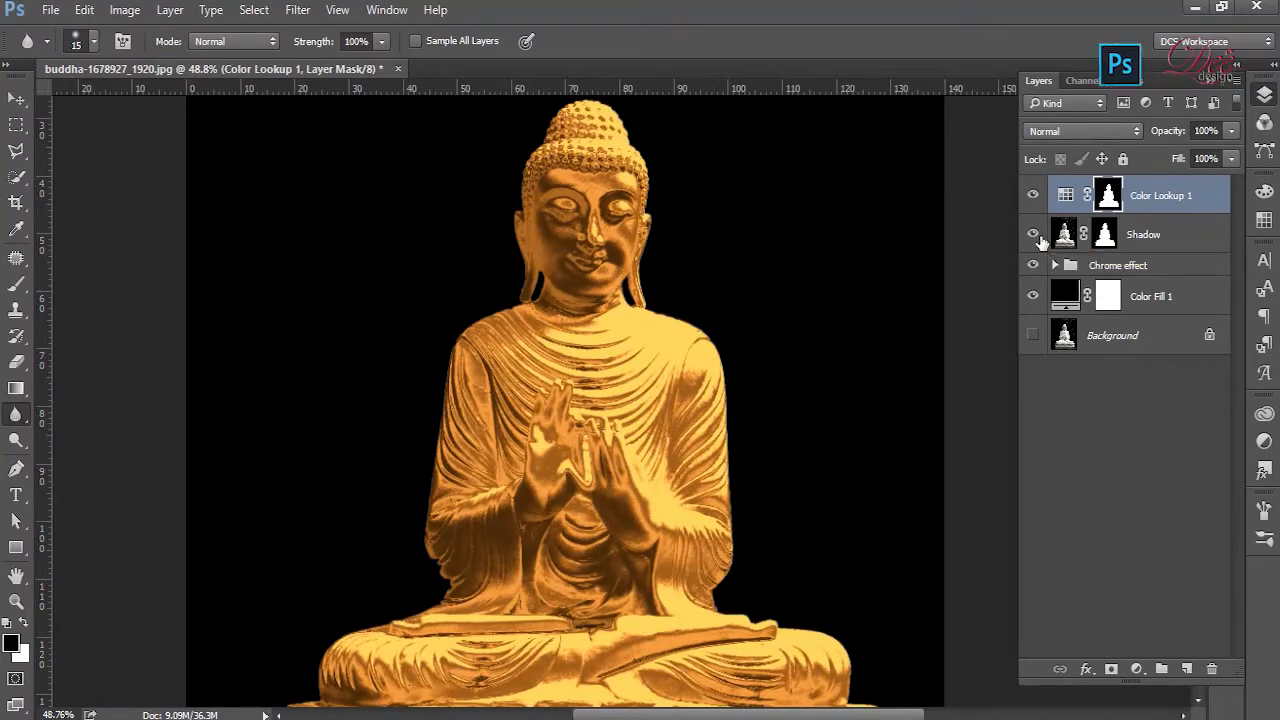
left_click(1035, 236)
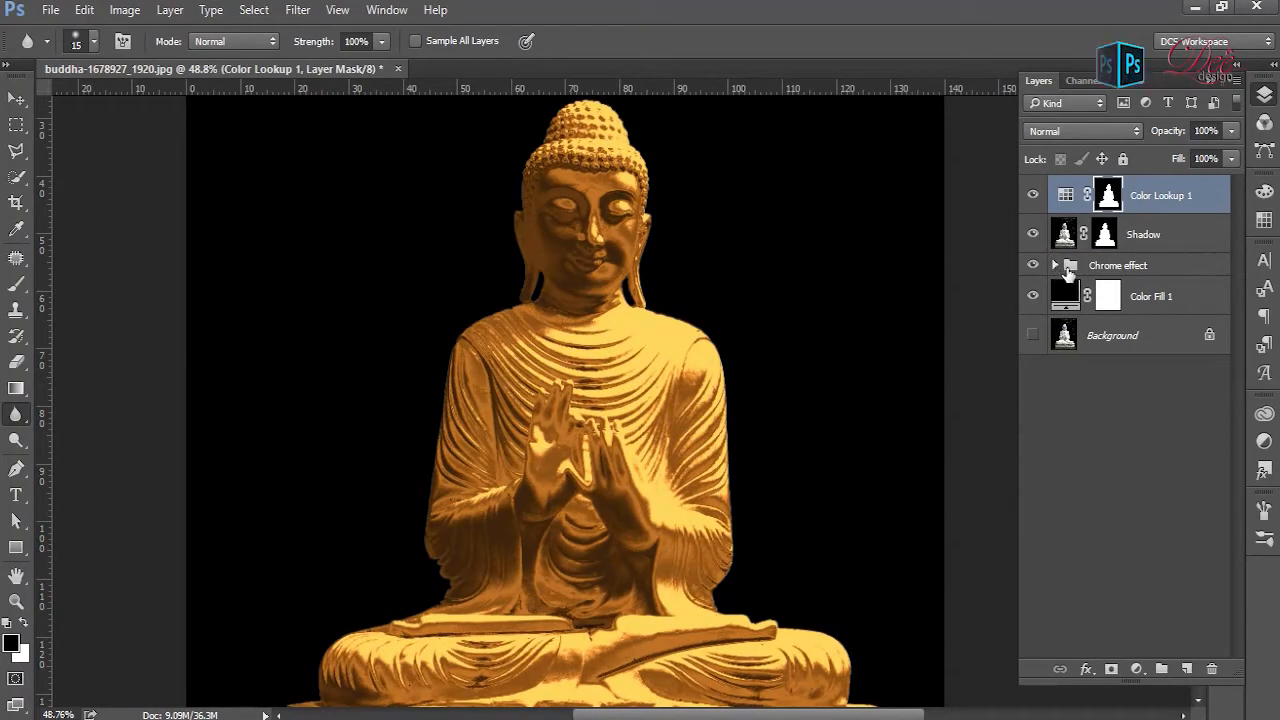
- Reshape the Curves 1 adjustment in the Chrome effect group into a wave with three peaks and deep dips between them
left_click(1055, 266)
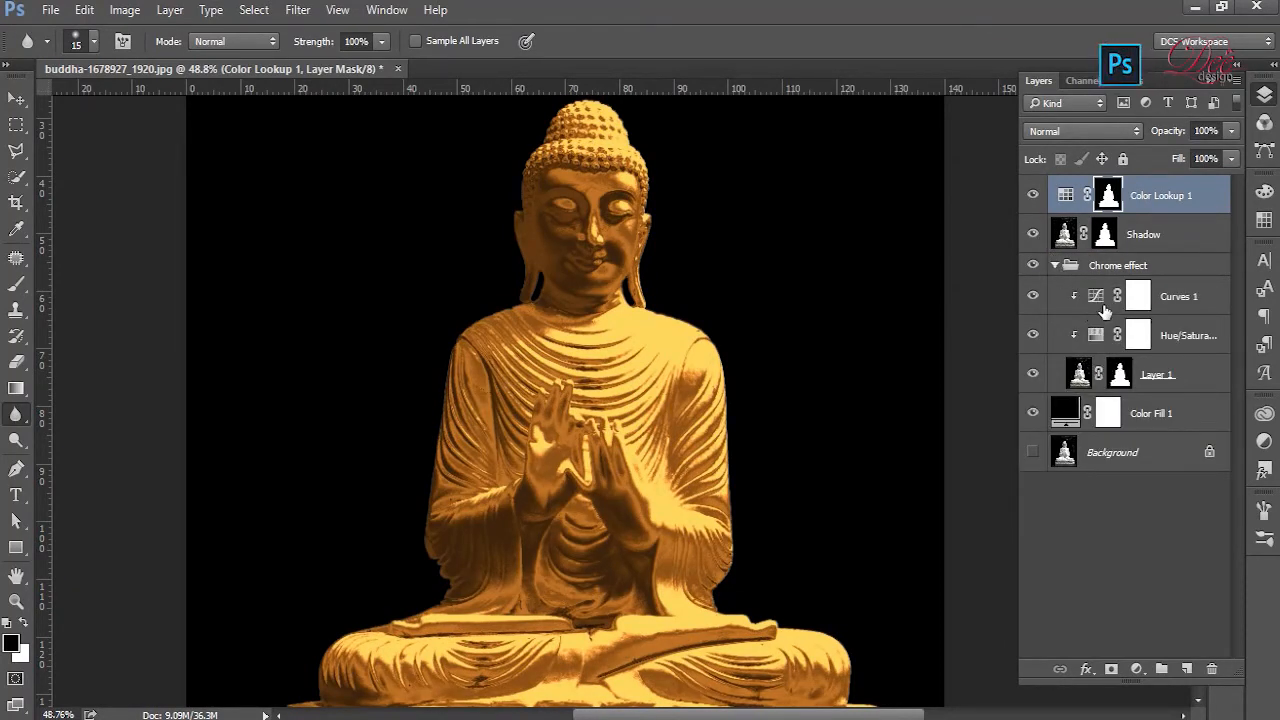
double_click(1102, 304)
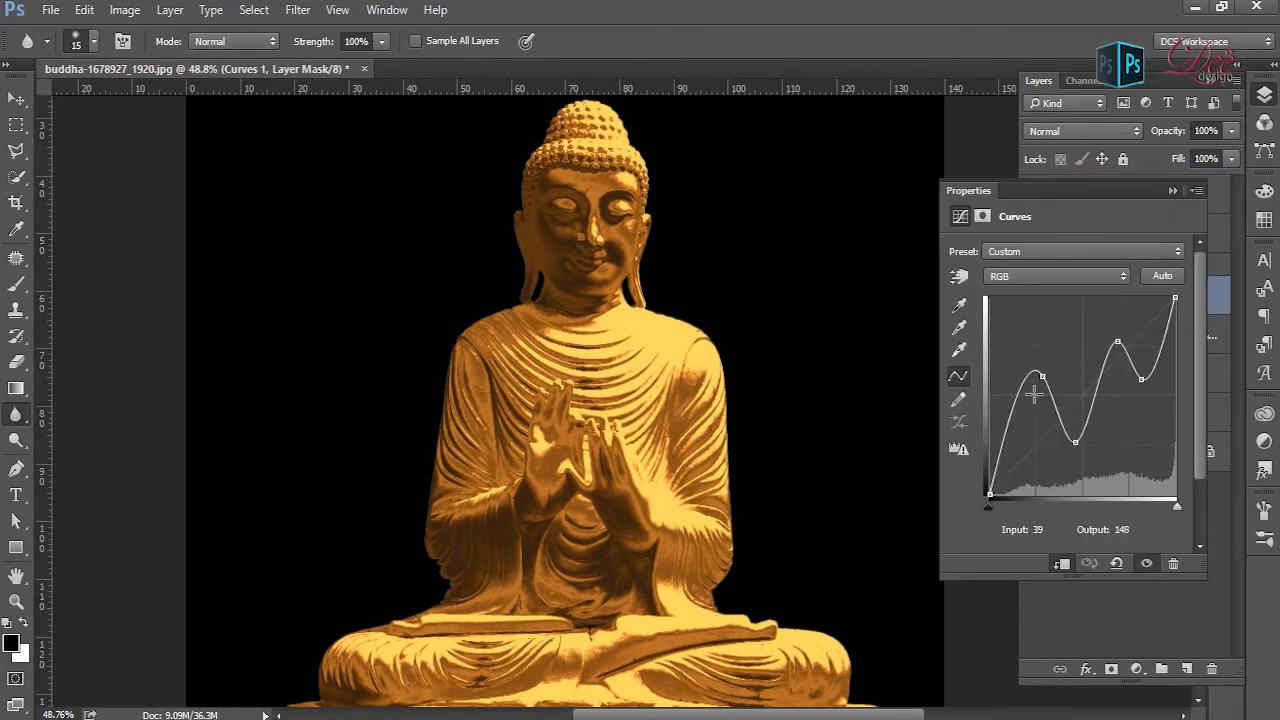
left_click_drag(1141, 378, 1180, 381)
left_click_drag(1117, 342, 1152, 365)
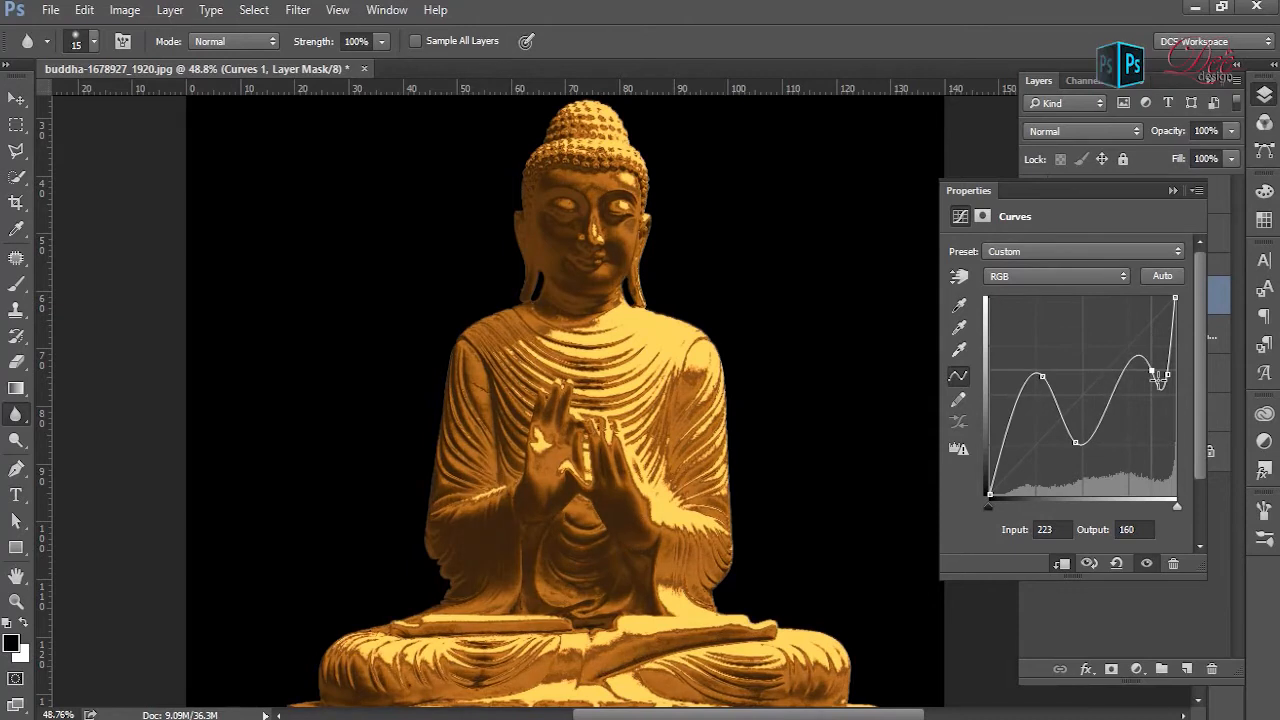
left_click_drag(1075, 442, 1136, 418)
left_click_drag(1166, 367, 1157, 342)
left_click_drag(1053, 390, 1069, 442)
left_click_drag(1040, 492, 1092, 456)
left_click_drag(1019, 400, 1036, 470)
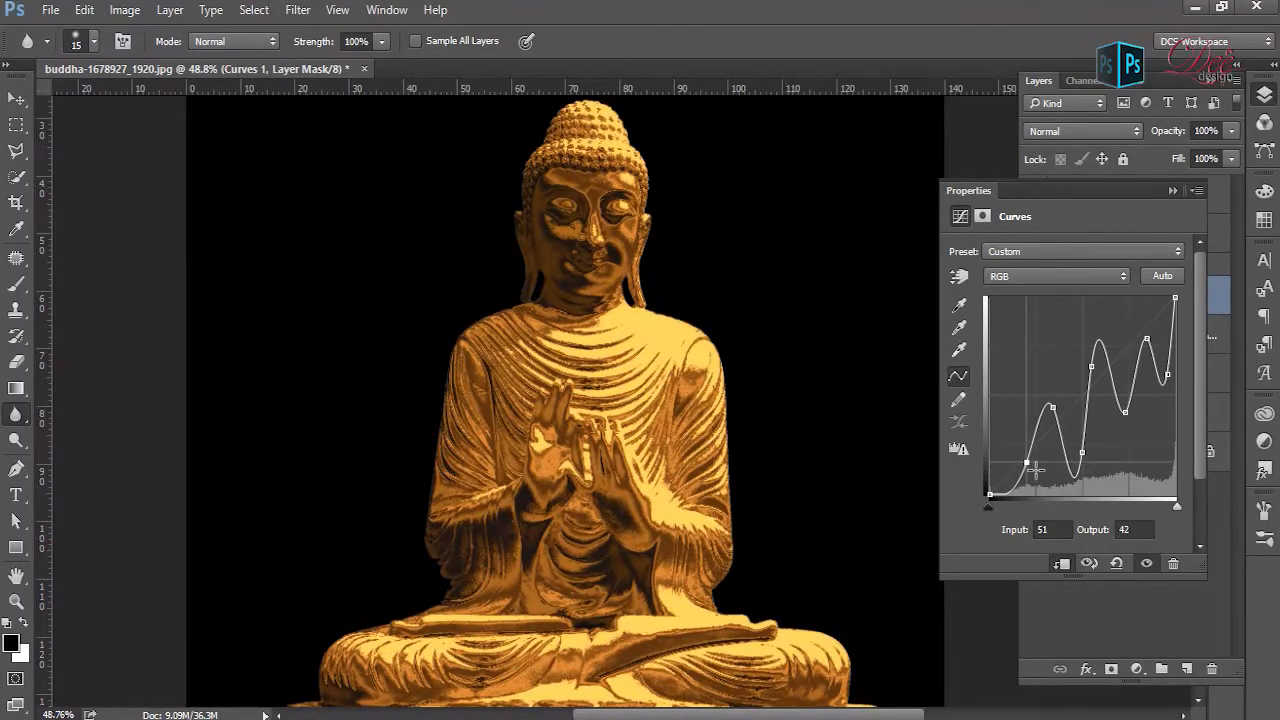
left_click_drag(1052, 407, 1100, 367)
left_click_drag(1135, 415, 1136, 388)
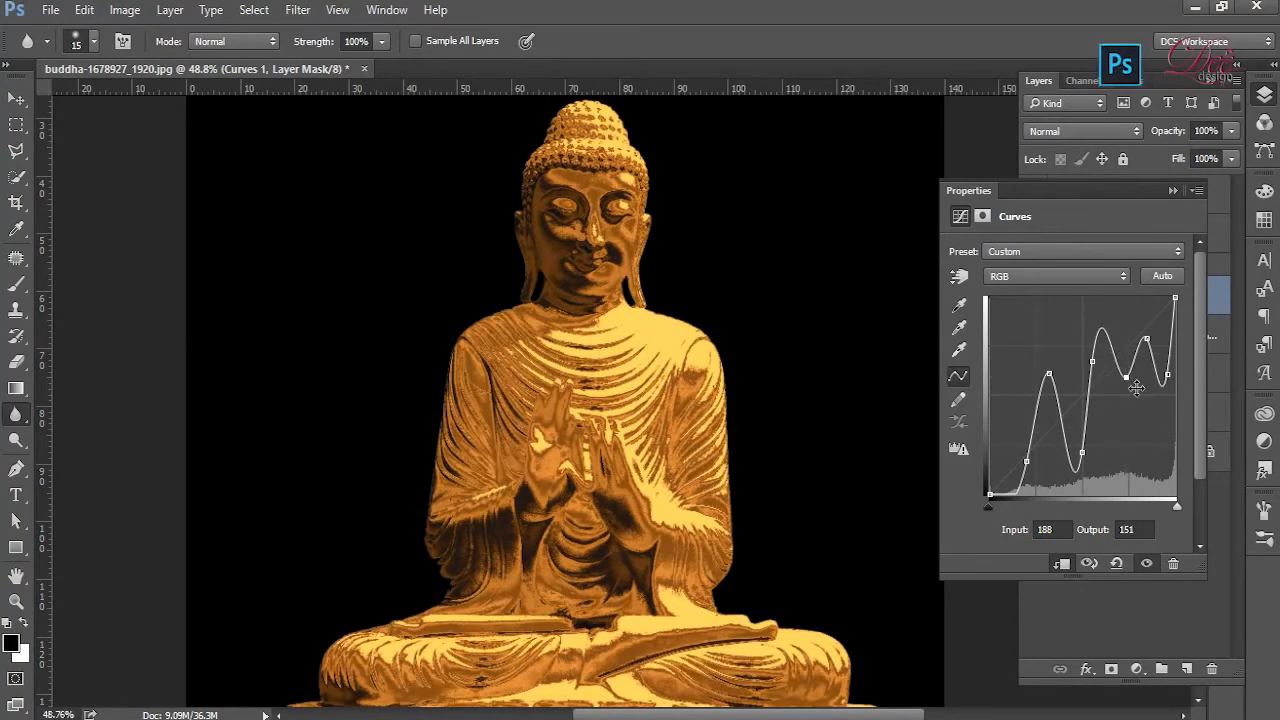
left_click(1173, 190)
- Collapse the Chrome effect group and compare the statue's face and chest with and without the Shadow layer
scroll(630, 213, "up", 4)
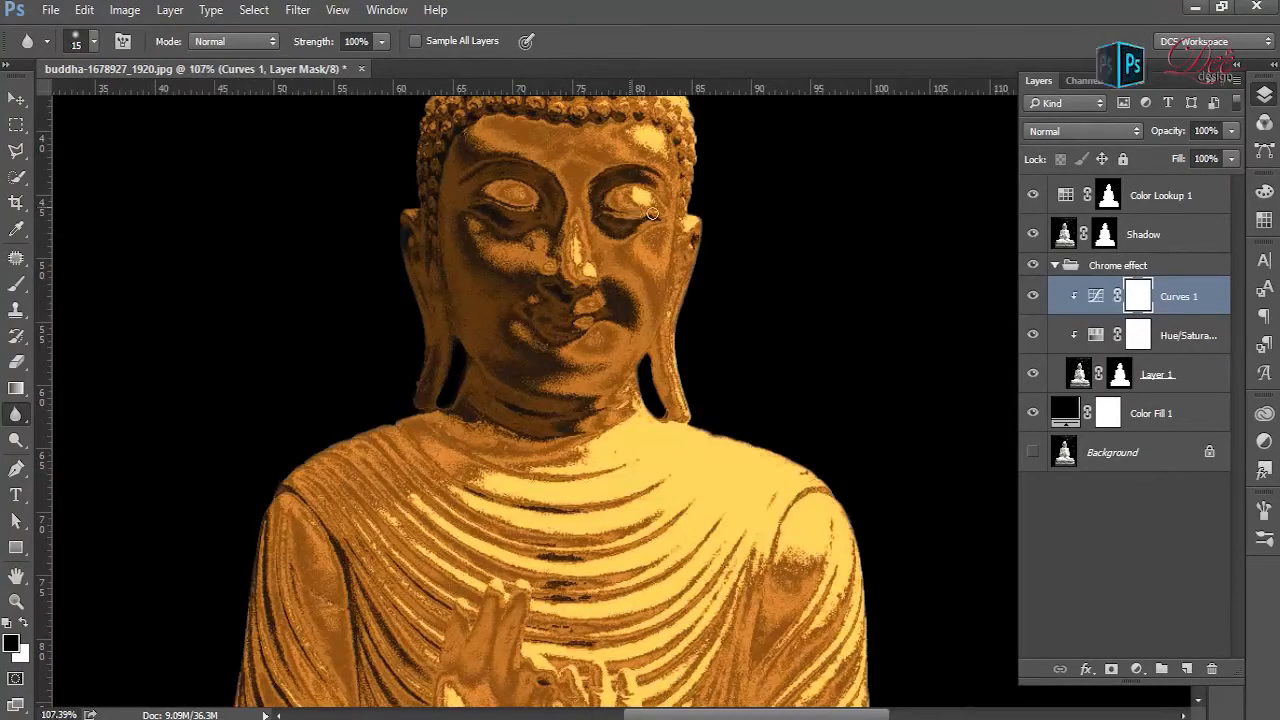
left_click(1064, 270)
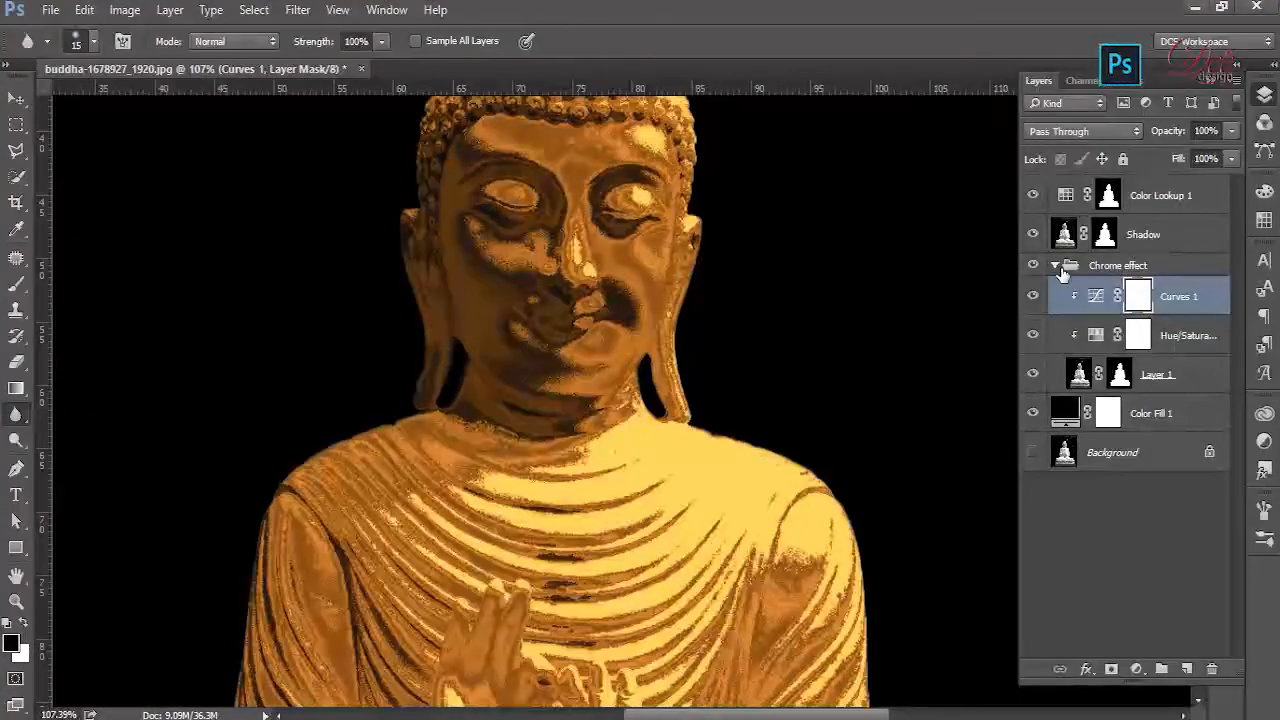
left_click(1055, 265)
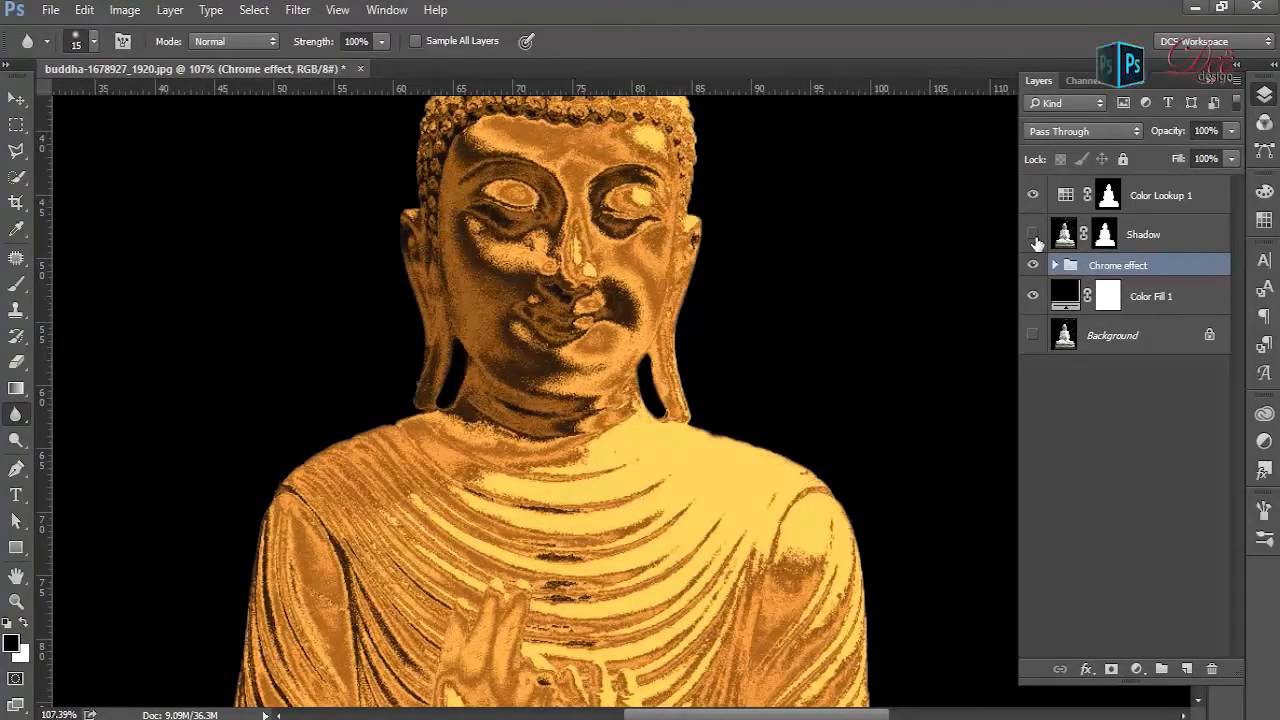
left_click(1033, 235)
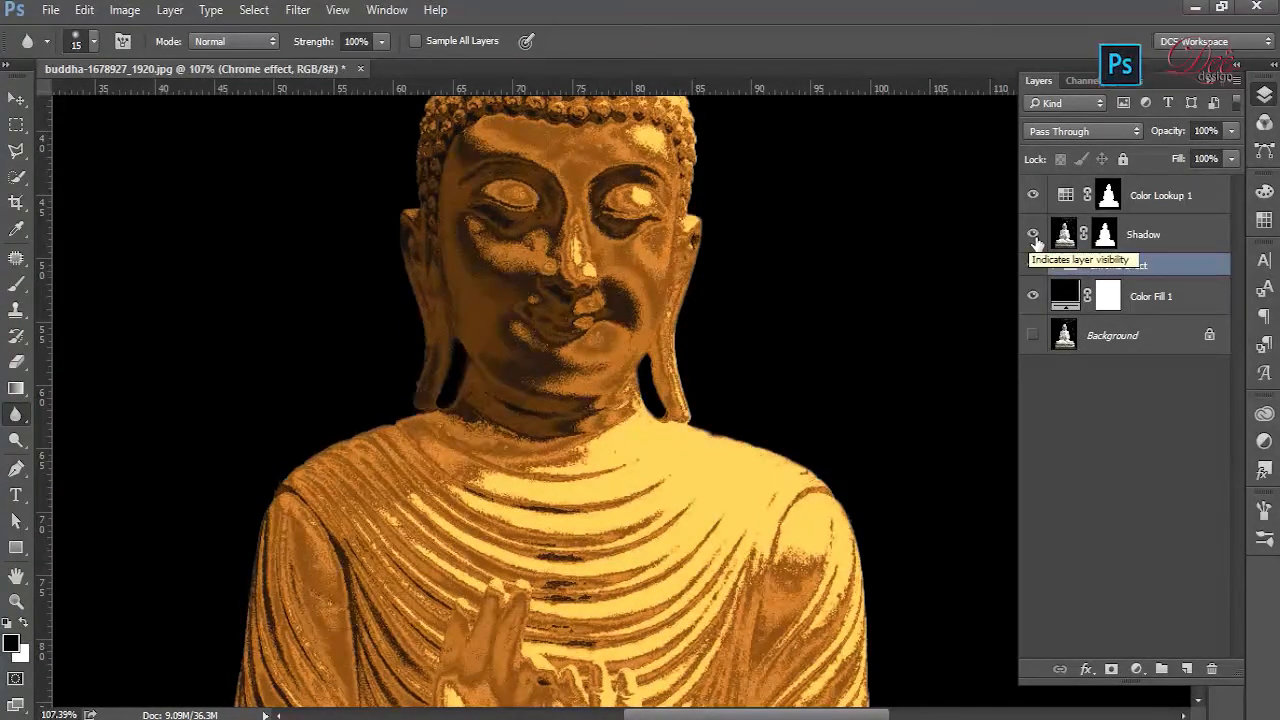
- Add a Curves adjustment directly above the Shadow layer and darken the midtones with a point at input 118, output 97
left_click(1178, 240)
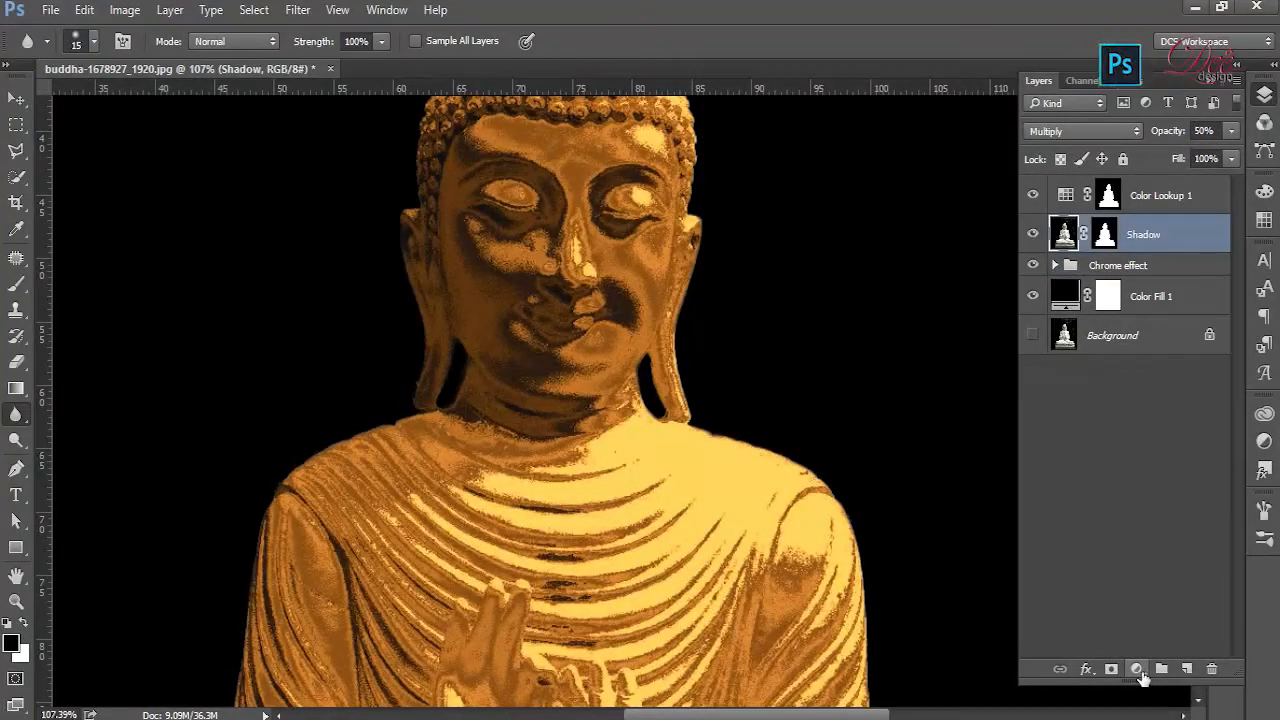
left_click(1138, 670)
left_click(1166, 352)
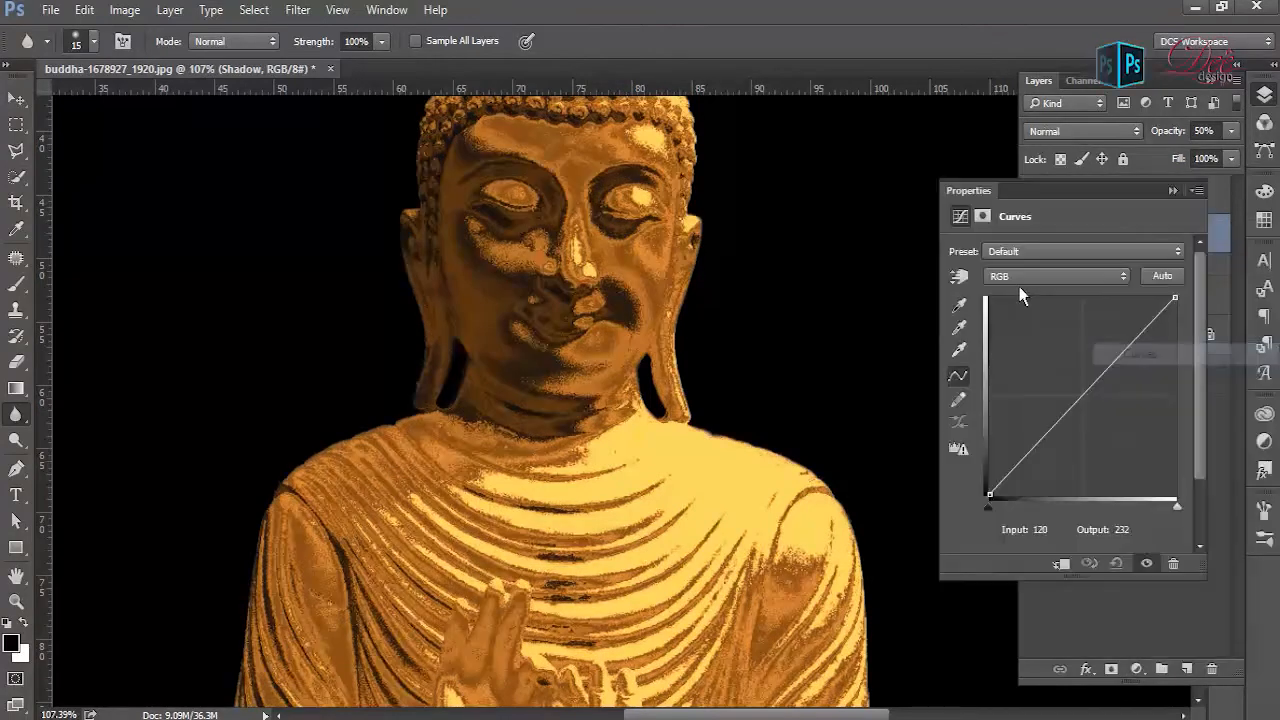
mouse_move(1093, 418)
left_mouse_down()
mouse_move(1096, 448)
mouse_move(1101, 407)
left_mouse_up()
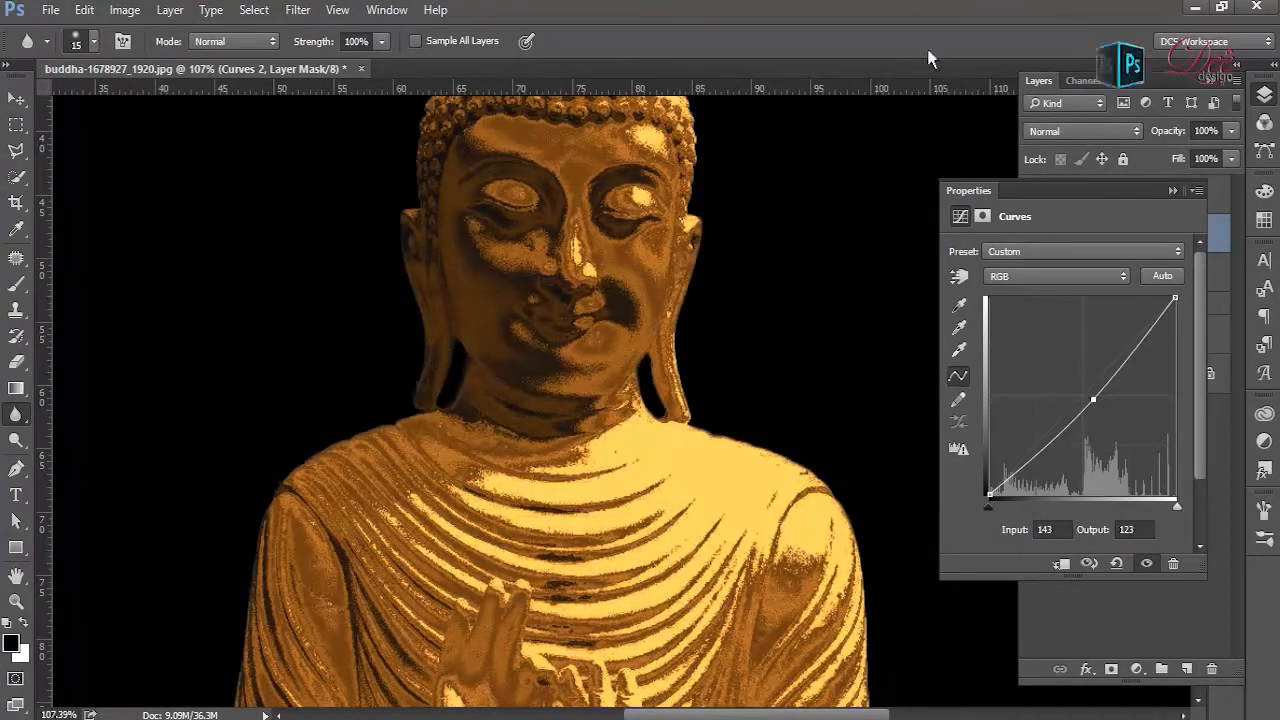
scroll(927, 49, "down", 5)
scroll(833, 472, "down", 2)
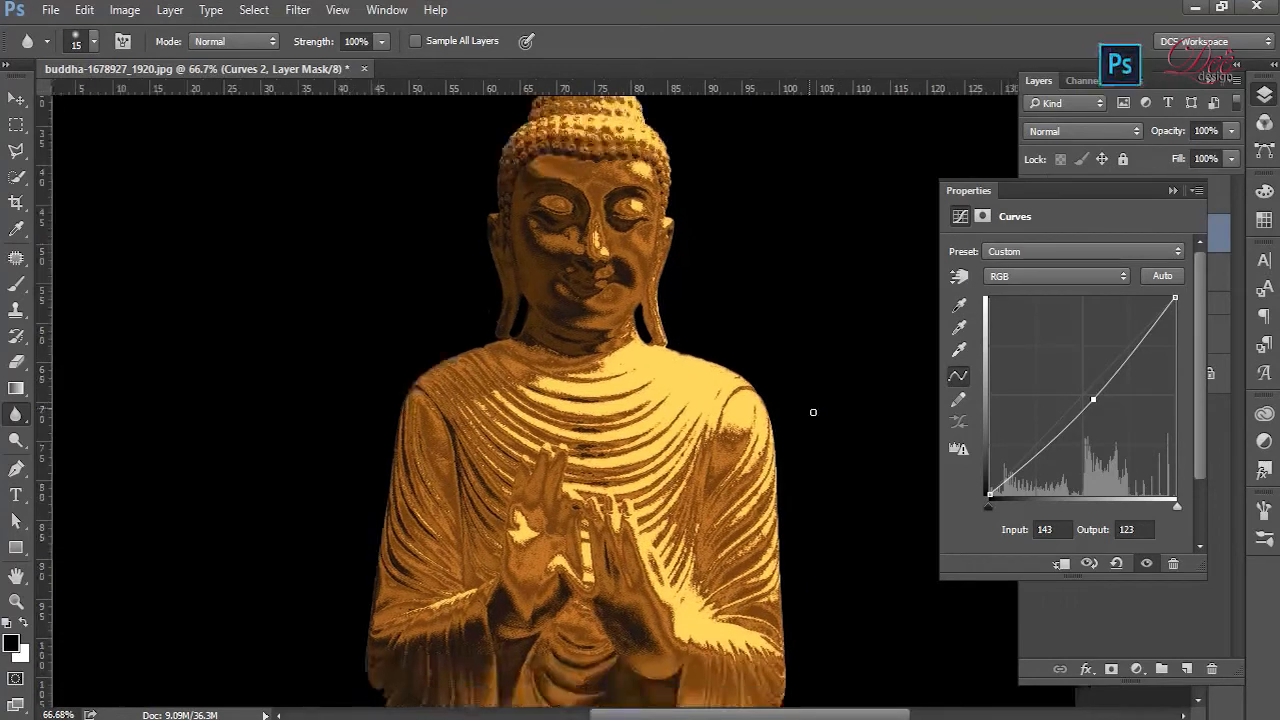
left_click_drag(1101, 408, 1083, 435)
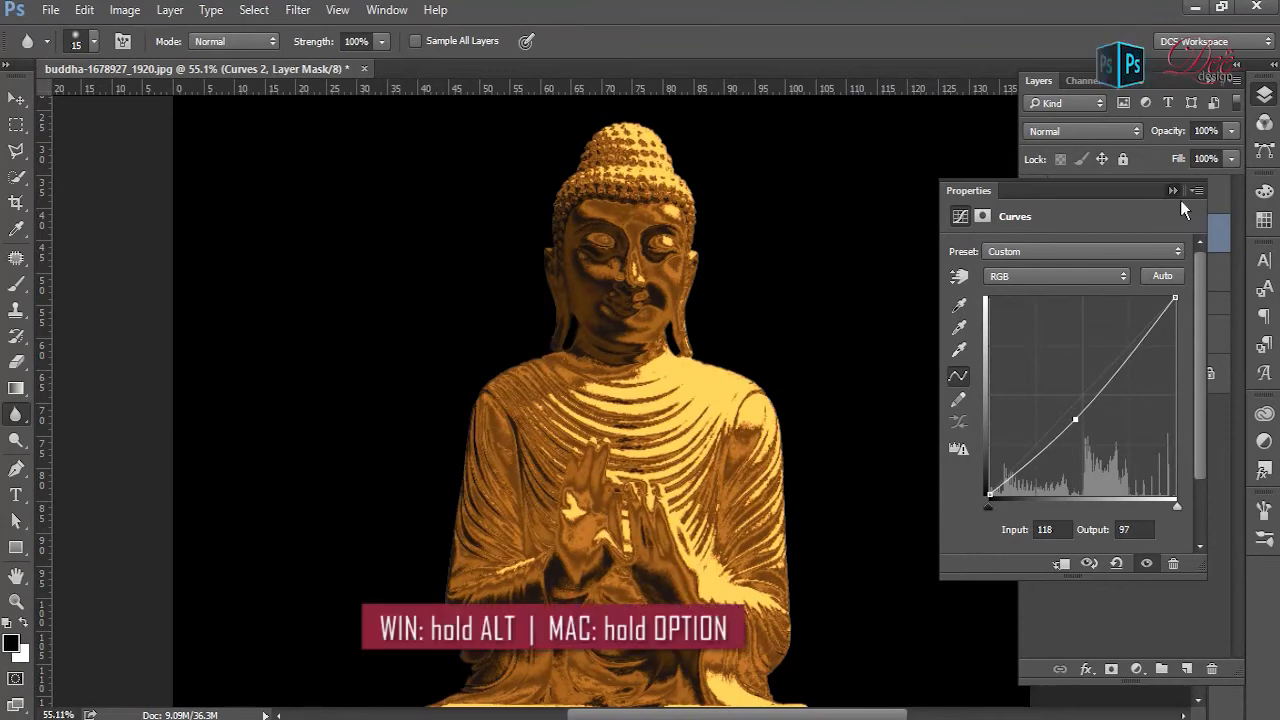
- Clip the Curves 2 adjustment to the Shadow layer and view the whole image
left_click(1173, 191)
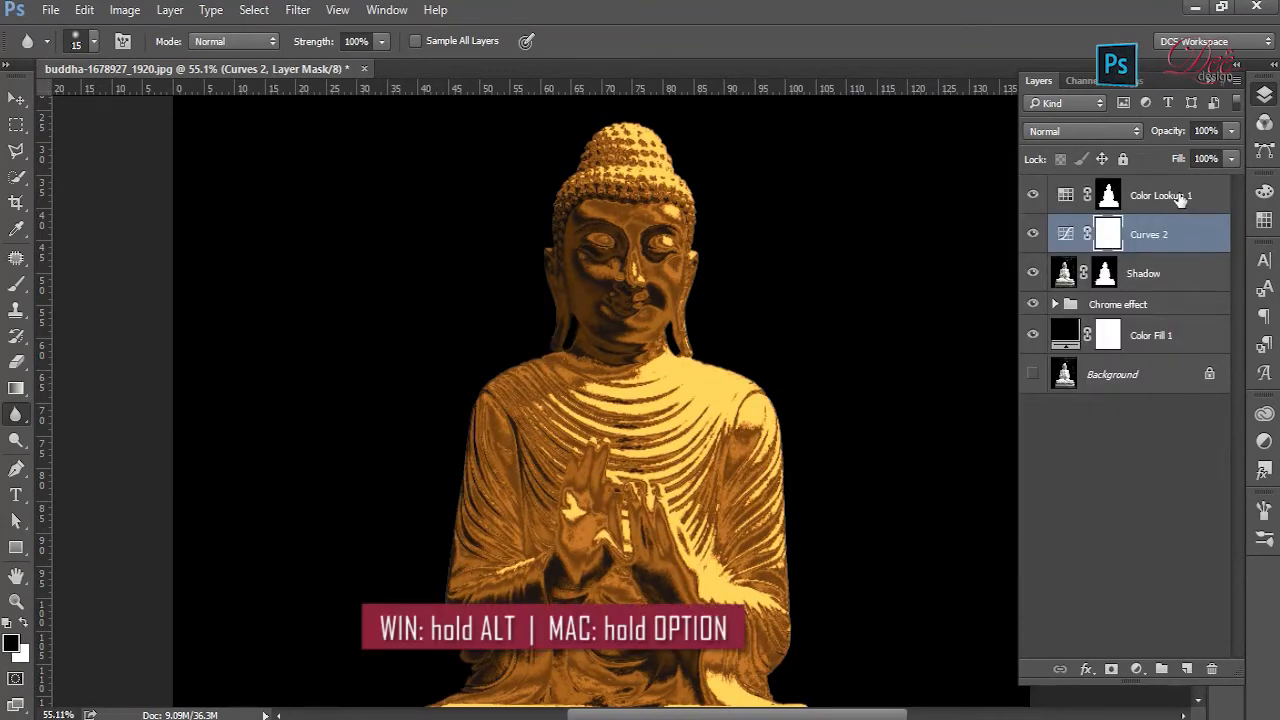
left_click(1072, 256, "alt")
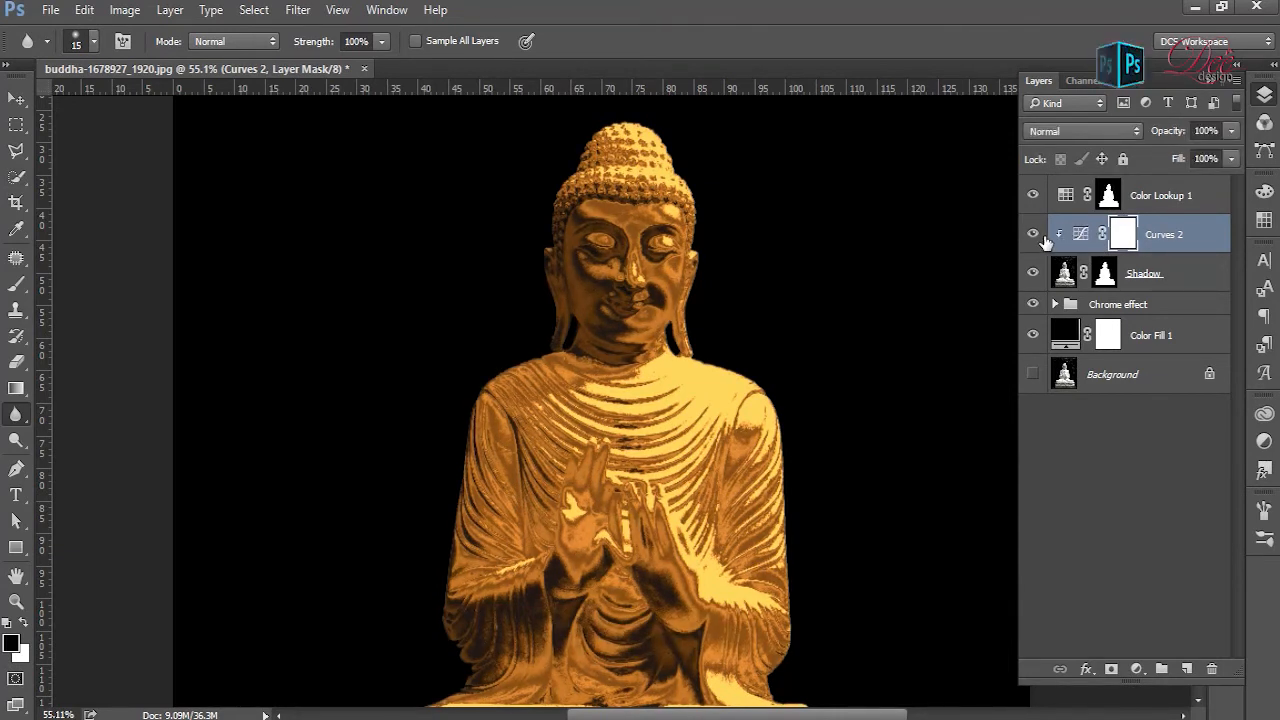
key("ctrl+0")
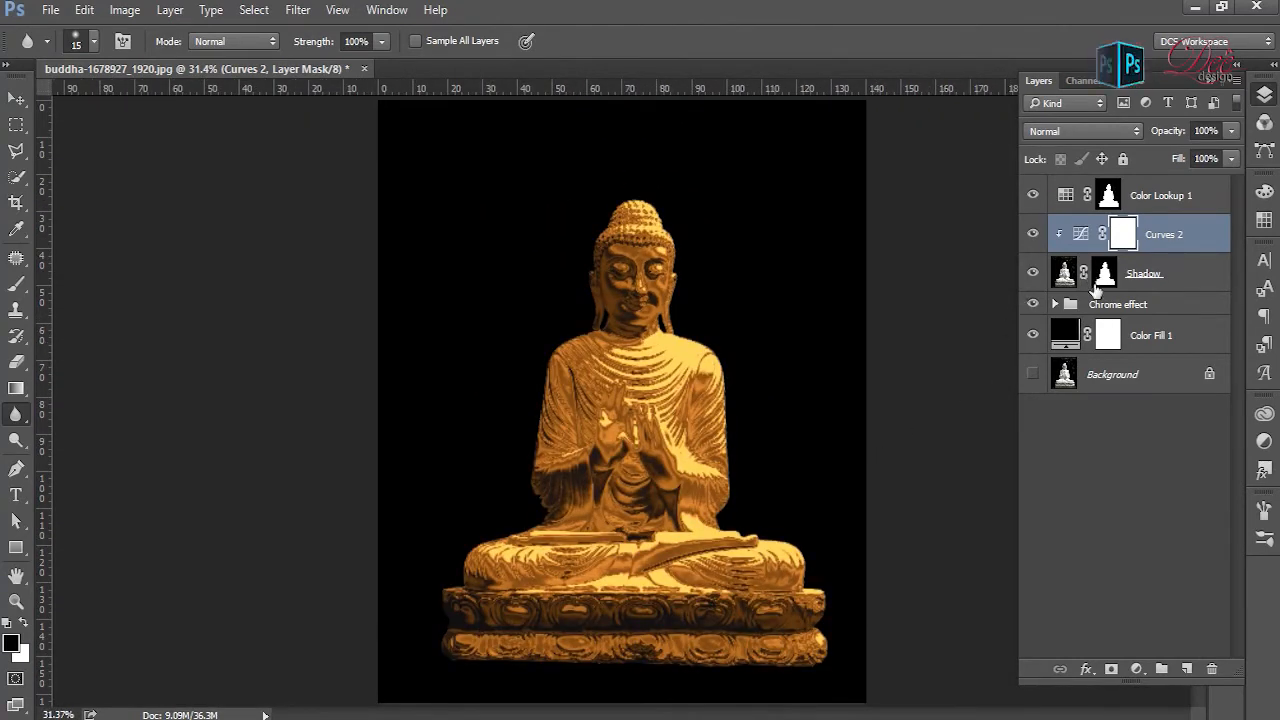
- Try red and blue for the Color Fill 1 background, and settle on a dark green
double_click(1072, 342)
left_click_drag(897, 340, 916, 306)
left_click_drag(921, 357, 948, 374)
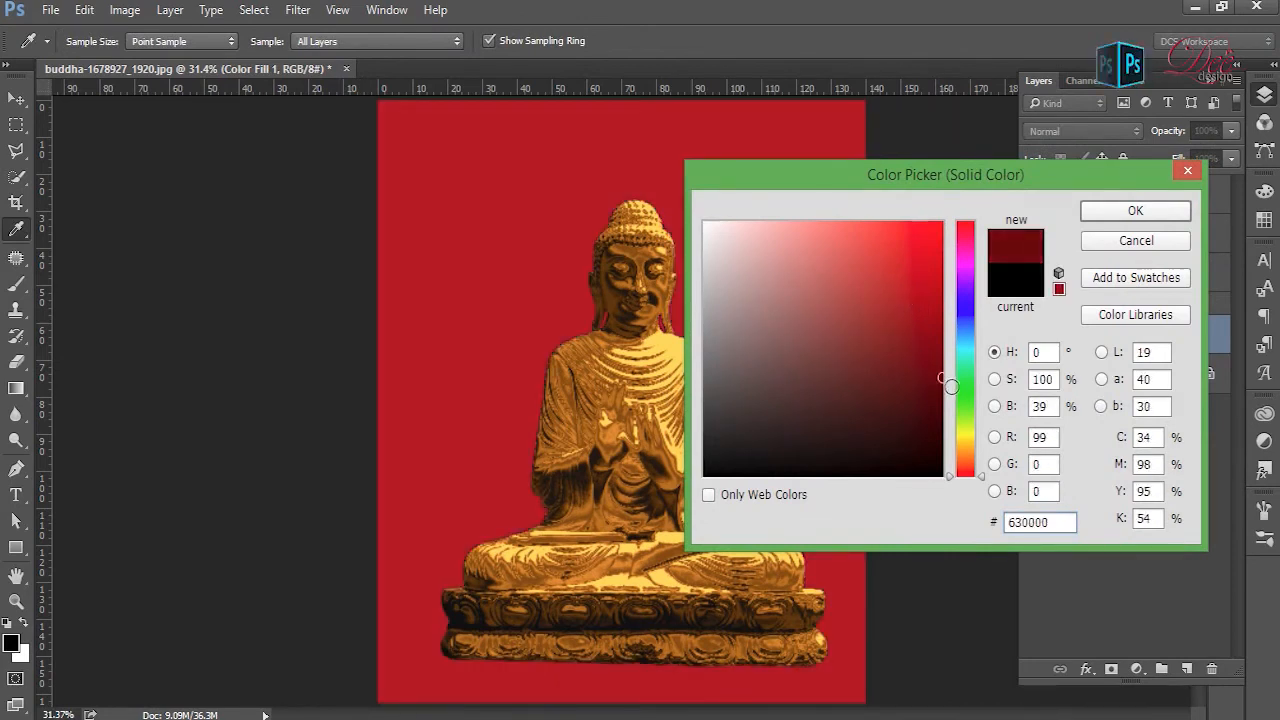
left_click(968, 290)
left_click_drag(963, 328, 979, 317)
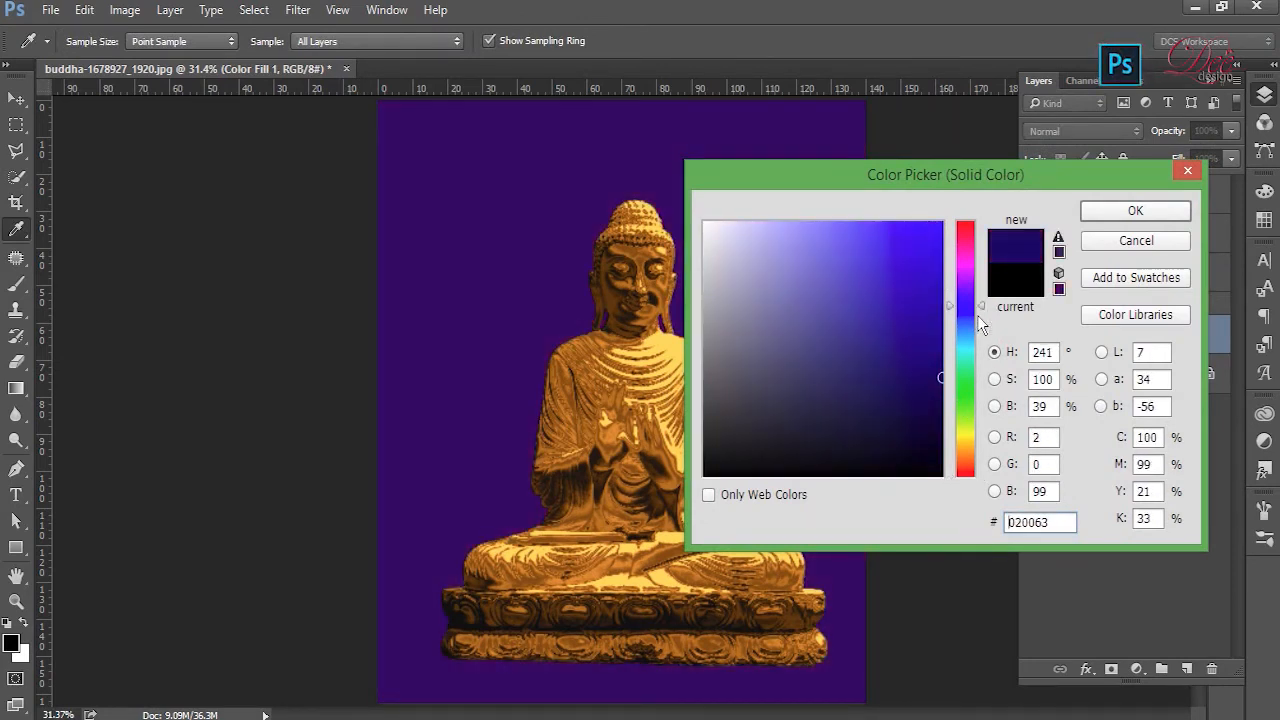
left_click(960, 381)
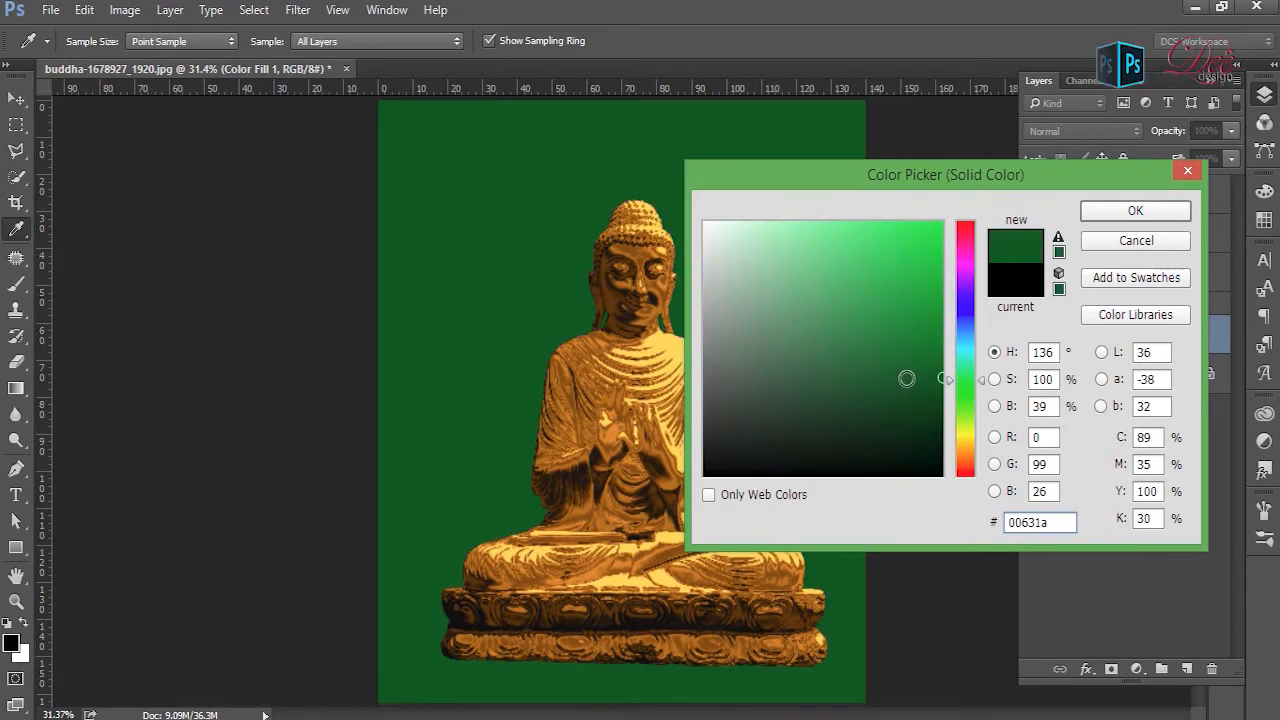
mouse_move(875, 387)
left_mouse_down()
mouse_move(914, 434)
mouse_move(923, 409)
left_mouse_up()
key("Return")
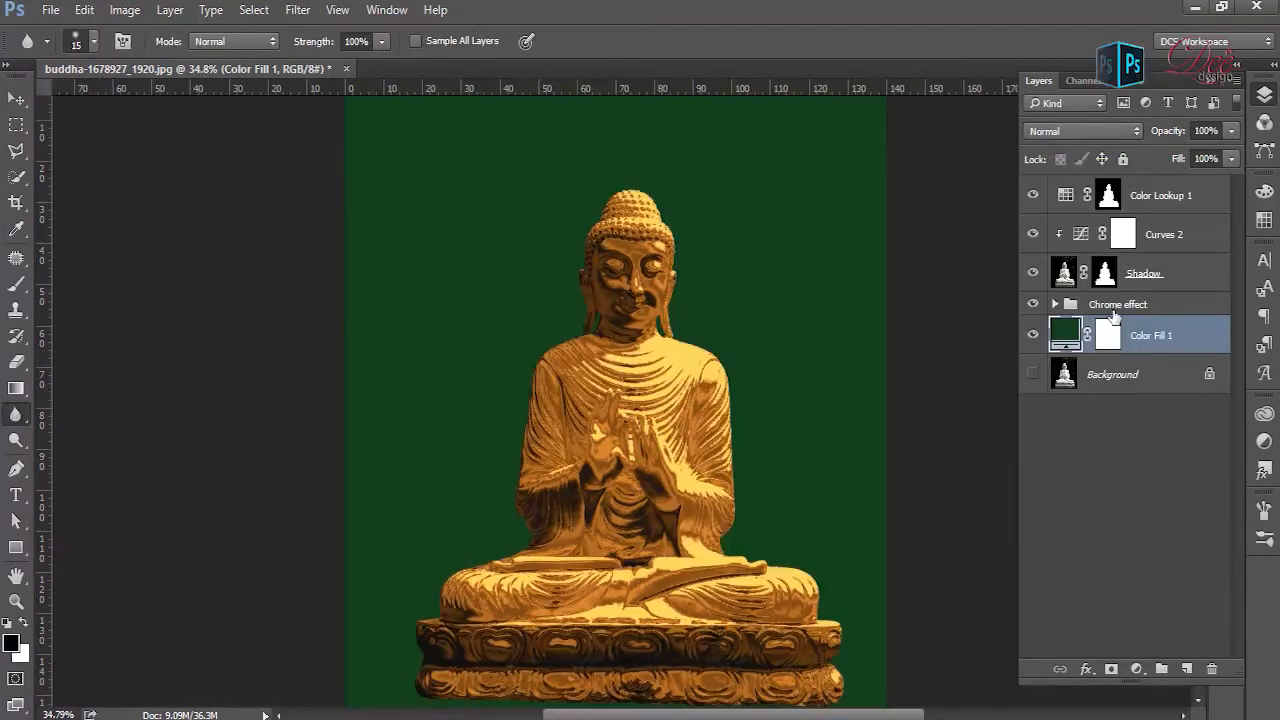
- Rename Layer 1 in the Chrome effect group to Statue Buddha and add a Drop Shadow effect to it
left_click(1055, 304)
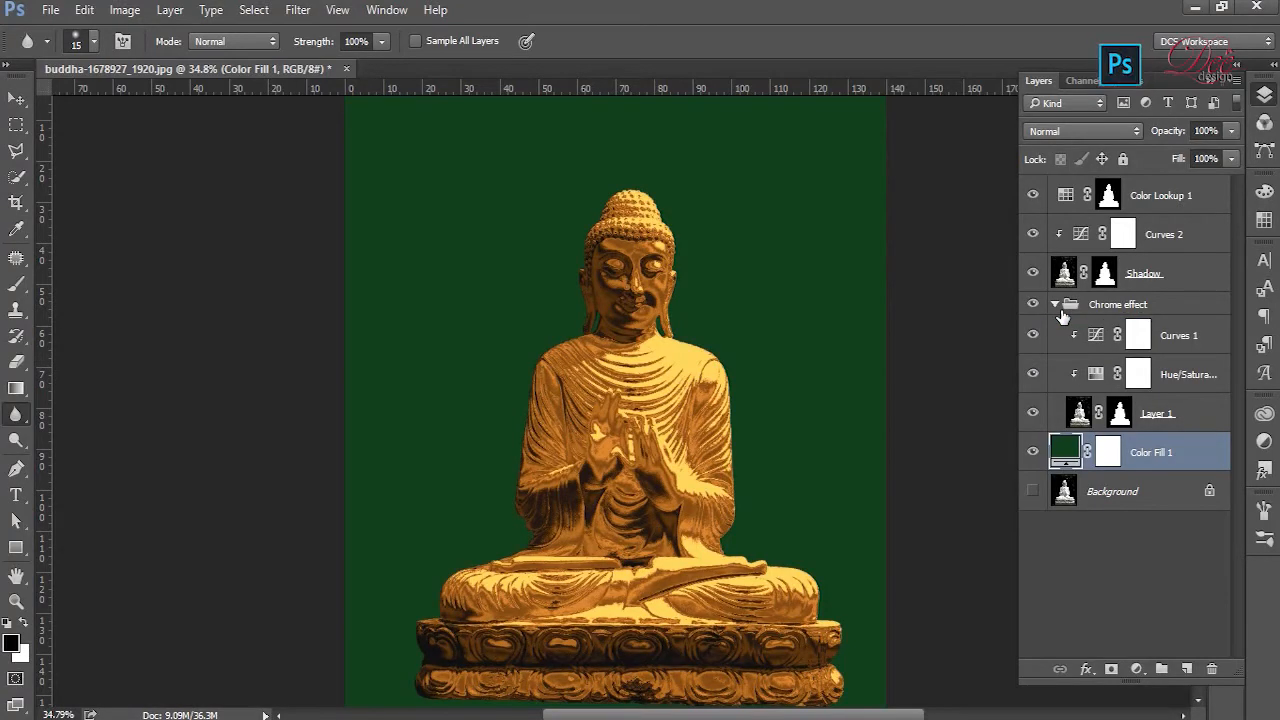
double_click(1158, 414)
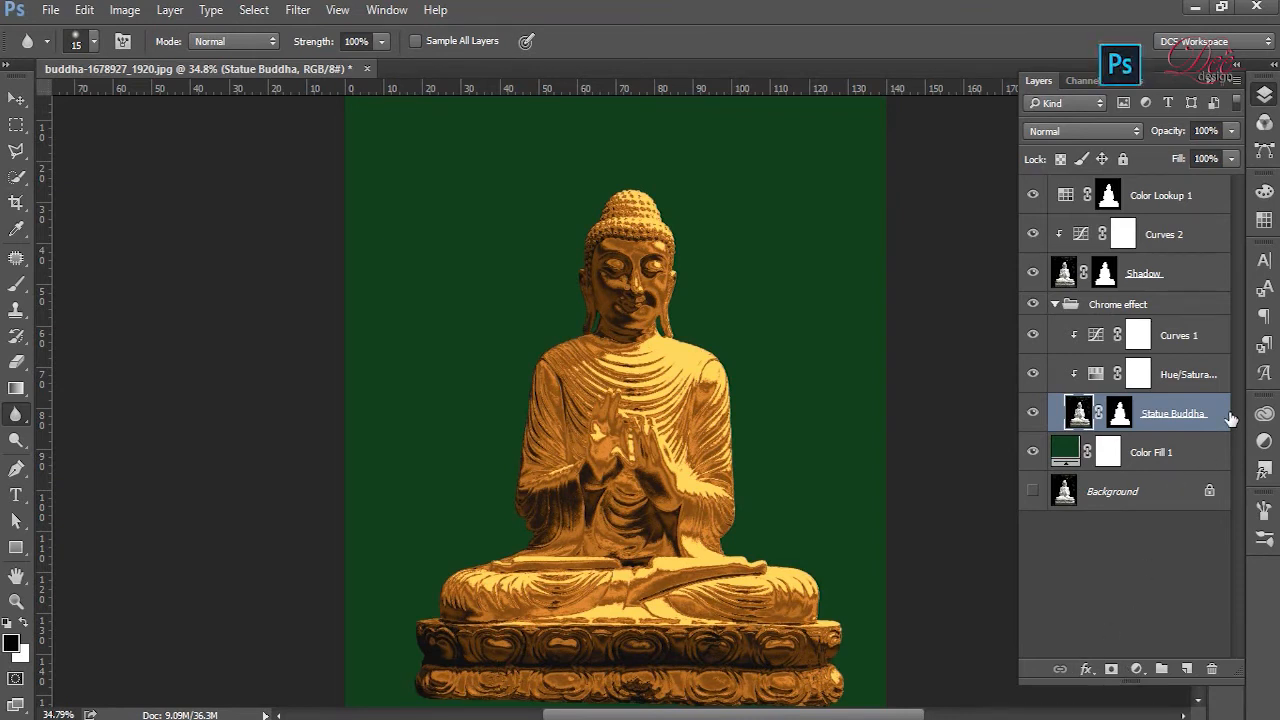
left_click(1088, 669)
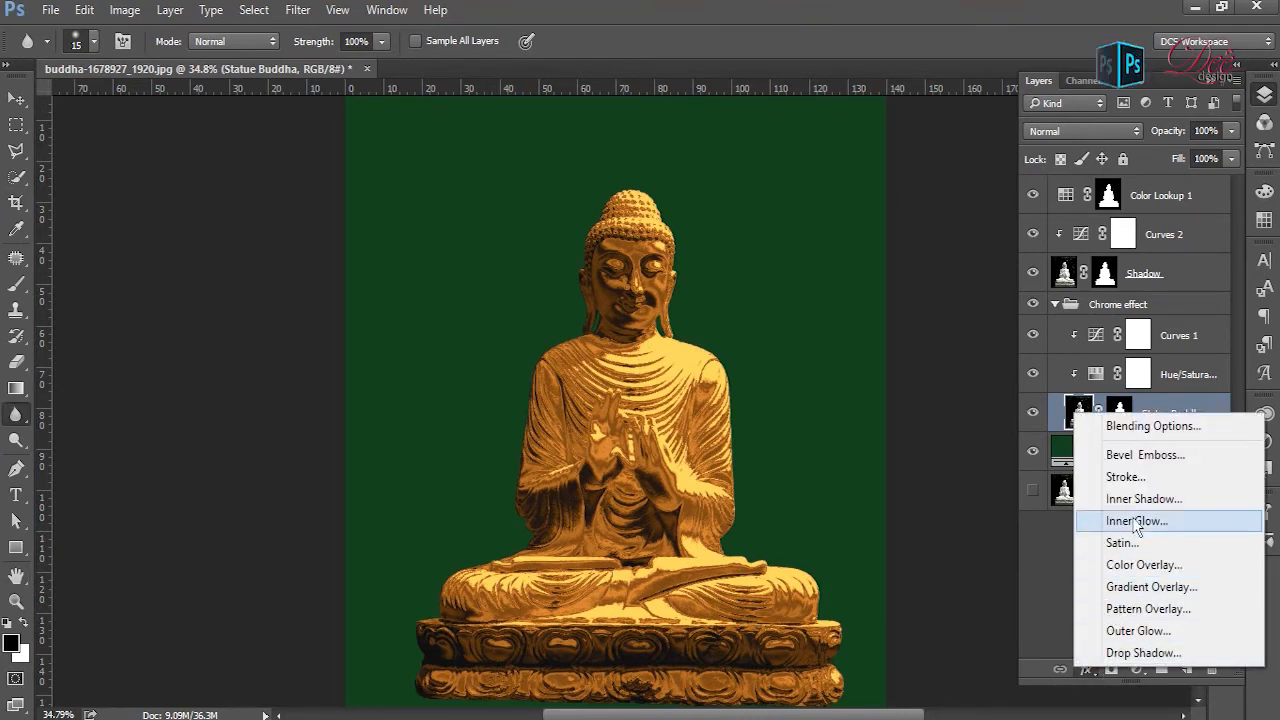
left_click(1152, 662)
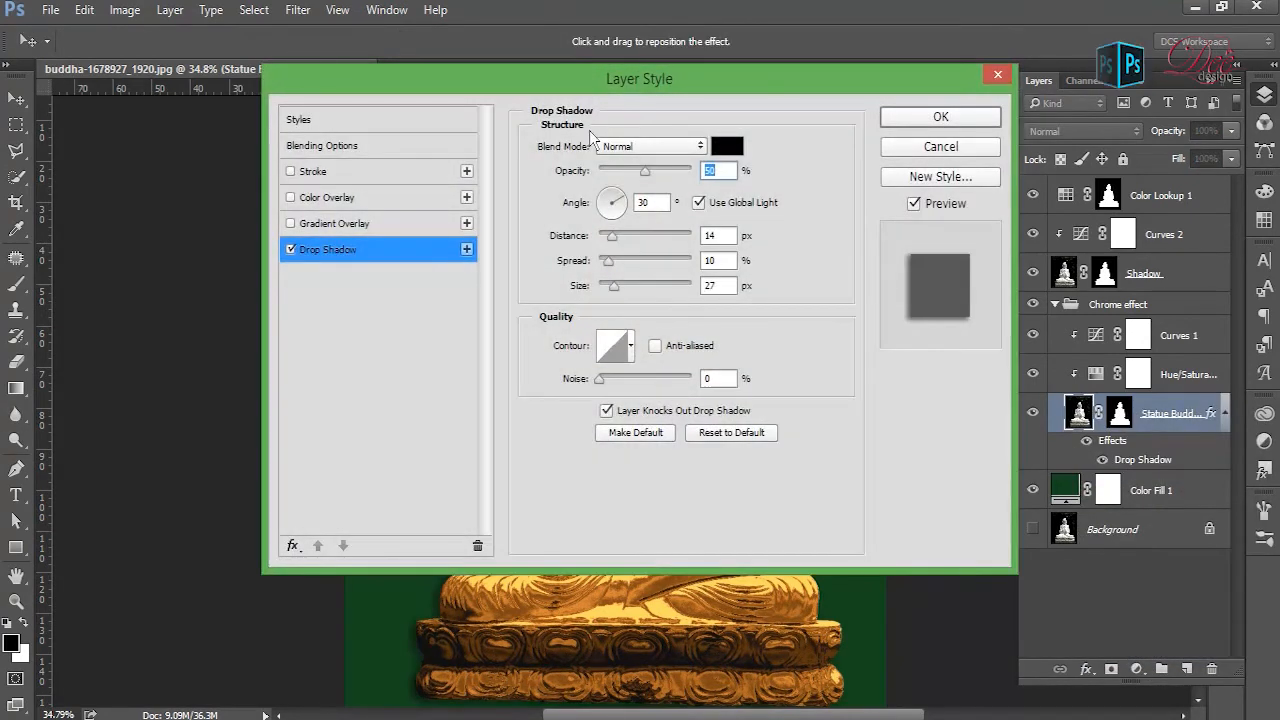
- Try drop shadow angles of 108° and -16° while keeping the statue in view
left_click_drag(604, 77, 784, 135)
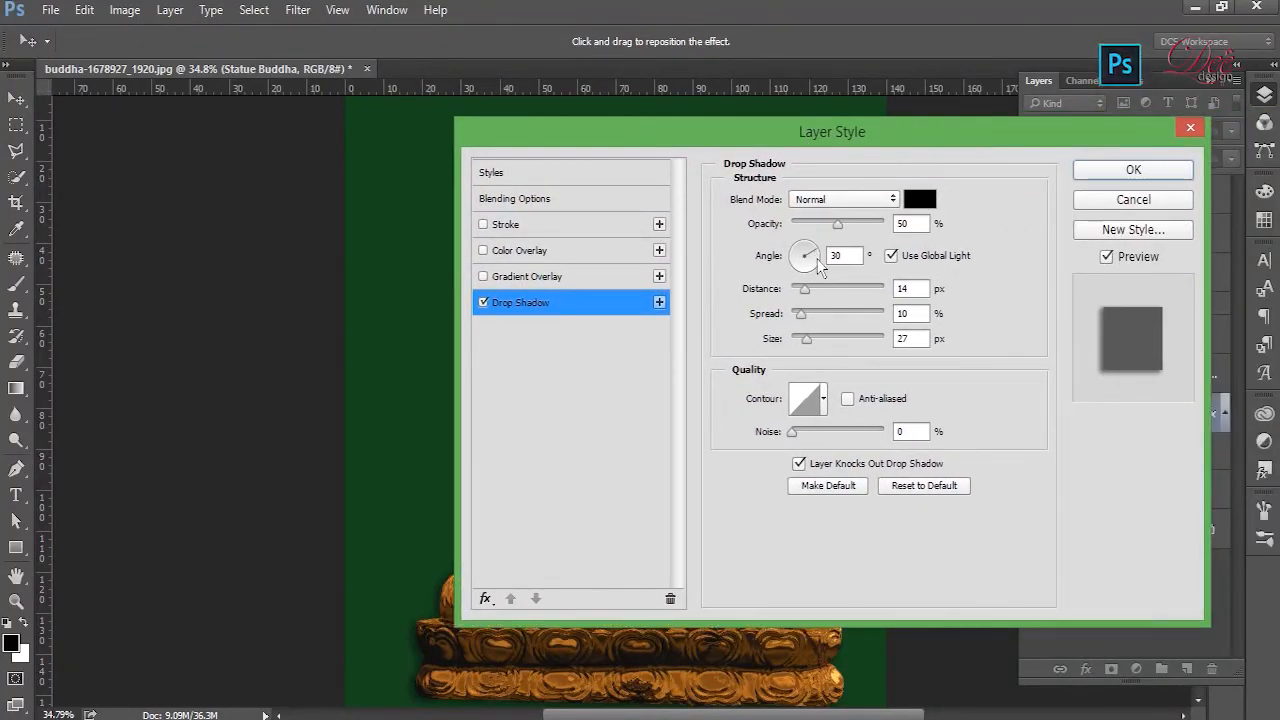
left_click(811, 257)
left_click_drag(898, 140, 285, 128)
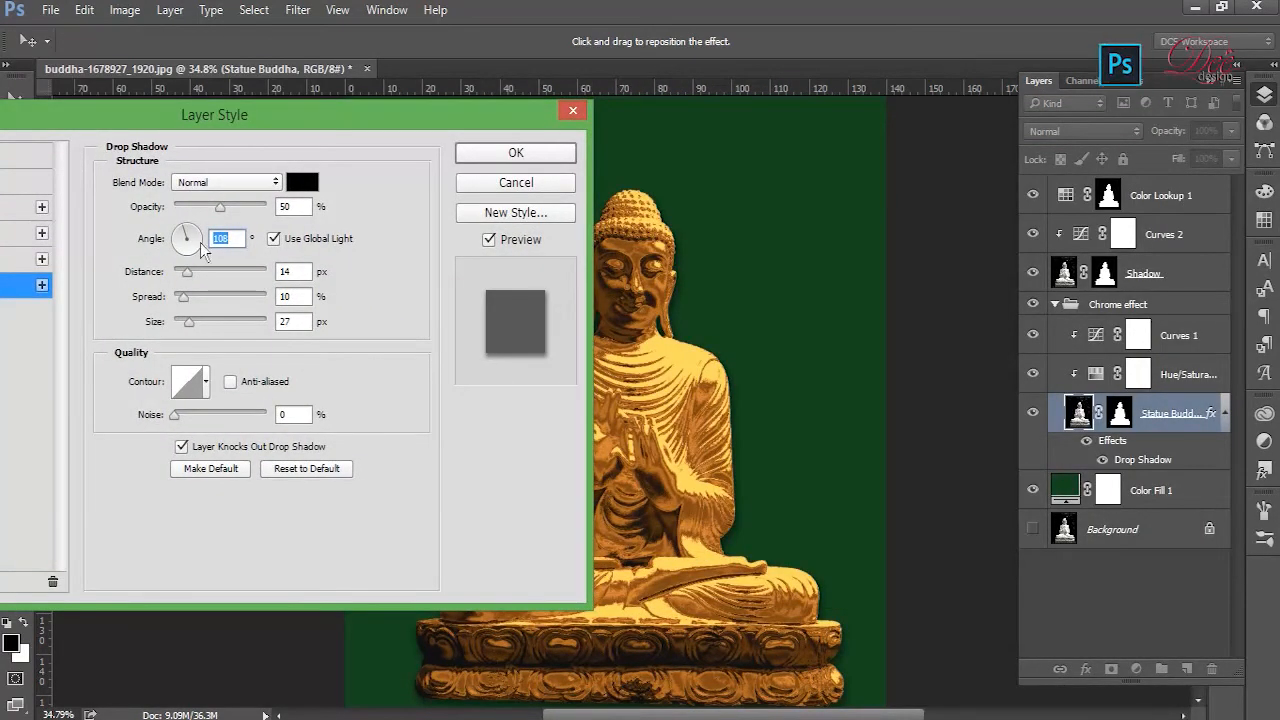
left_click_drag(270, 128, 202, 133)
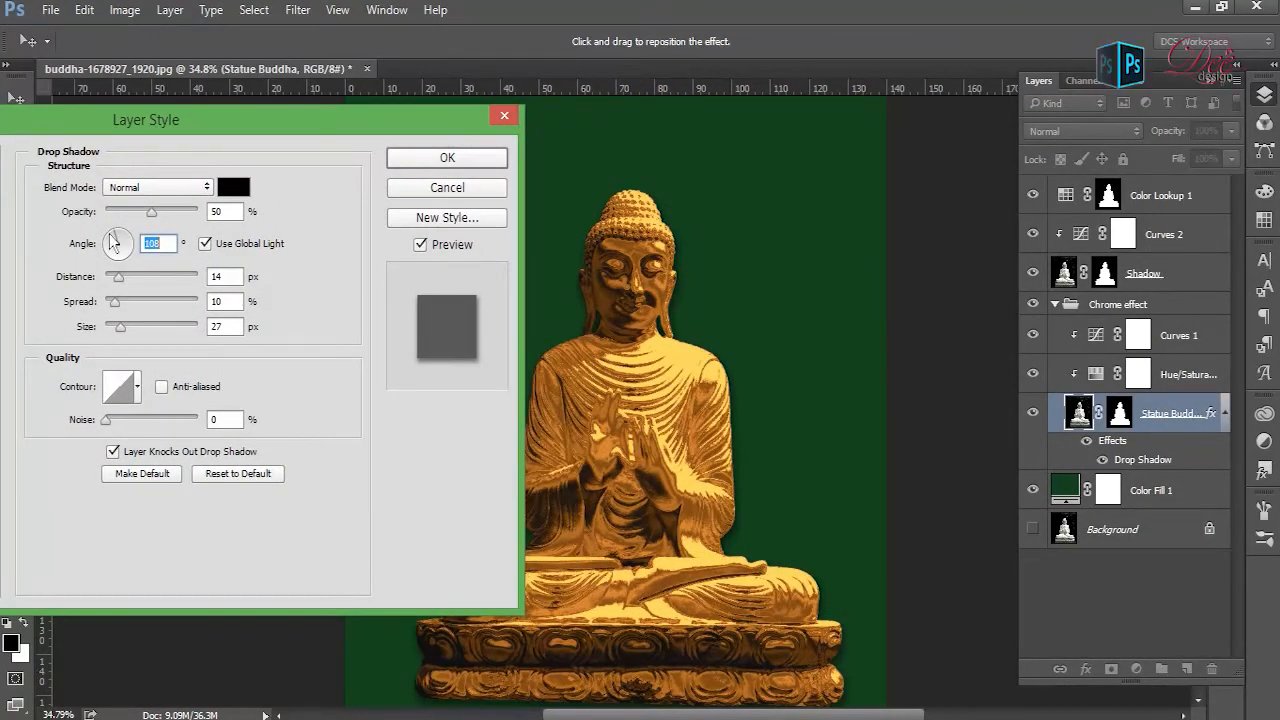
left_click(118, 260)
left_click_drag(140, 258, 252, 301)
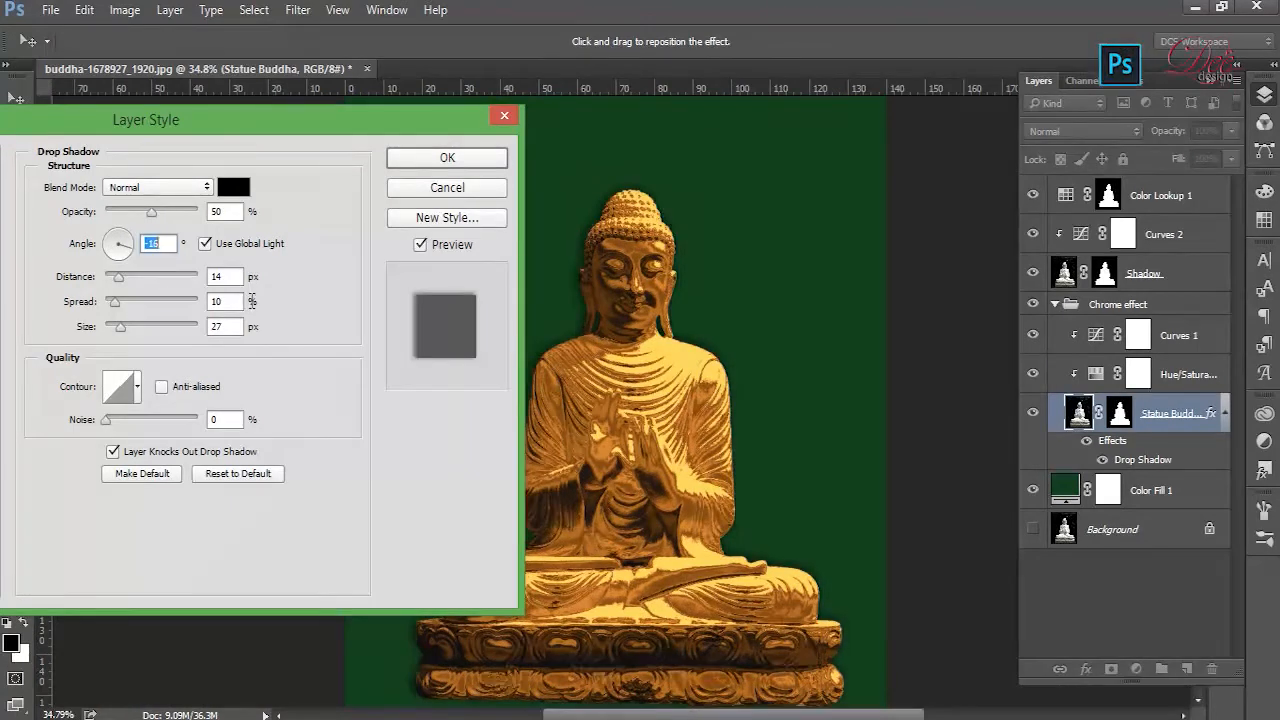
- Try a large, wide drop shadow, and settle on distance 9 px, spread 23% and size 51 px
left_click_drag(127, 284, 175, 349)
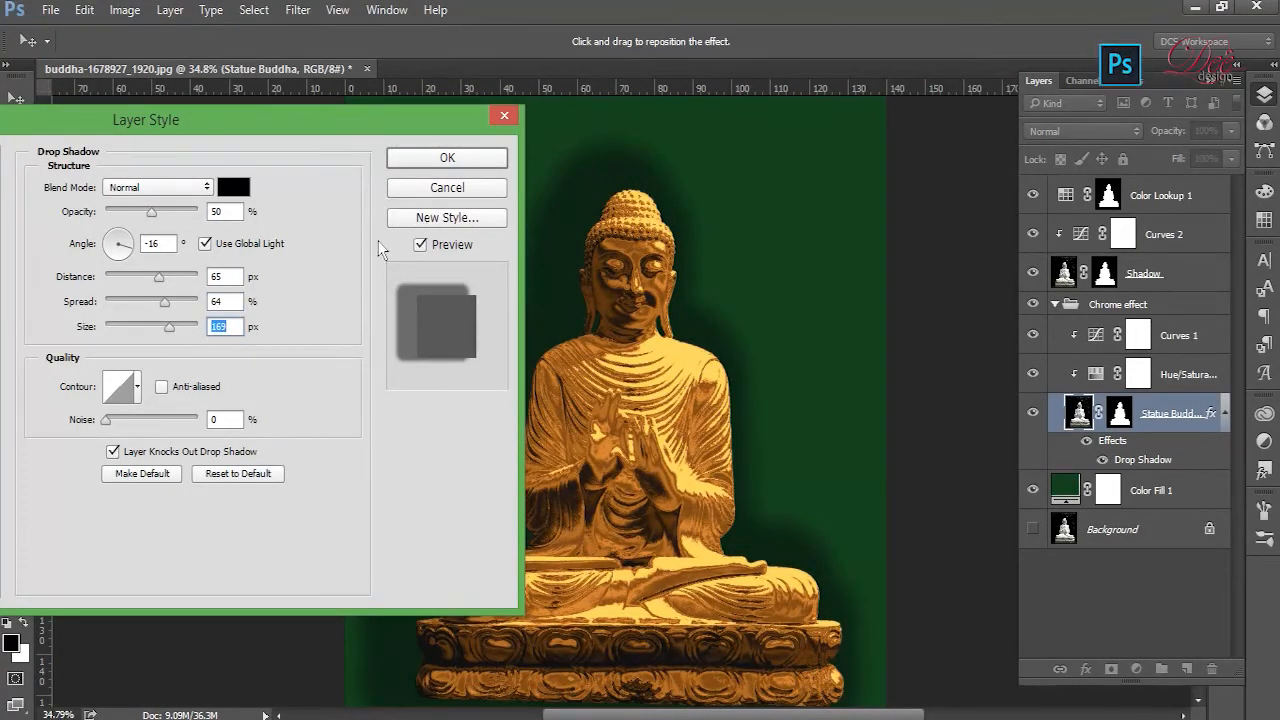
left_click_drag(172, 338, 122, 289)
left_click_drag(252, 129, 1191, 103)
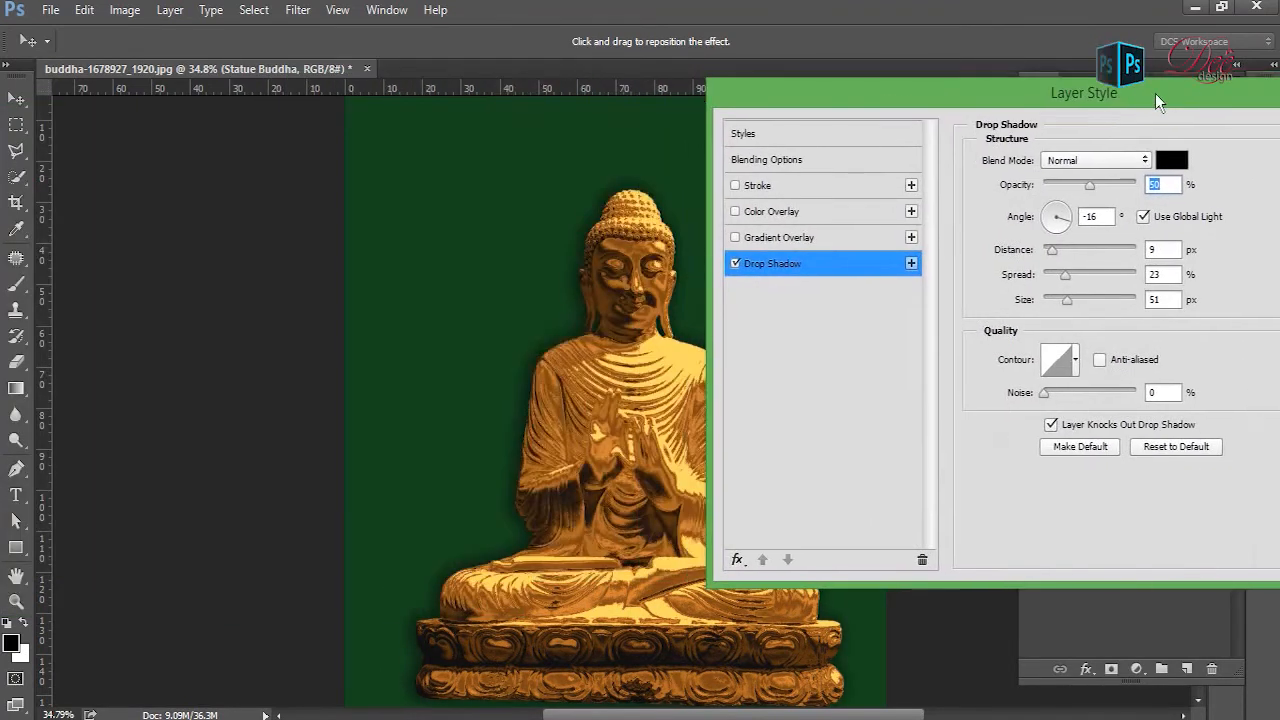
- Offset the drop shadow to the lower left of the statue, at angle 40° and distance 375 px, and apply the layer style
left_click_drag(534, 343, 449, 431)
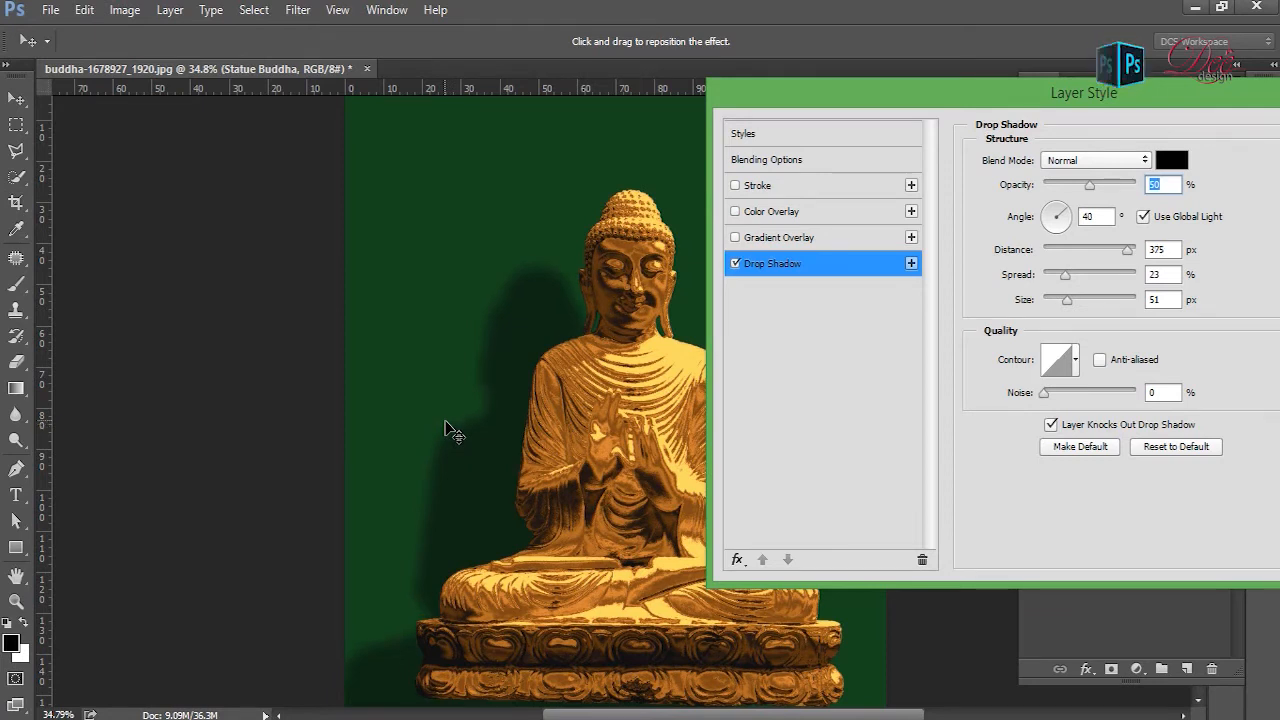
left_click_drag(1049, 105, 871, 102)
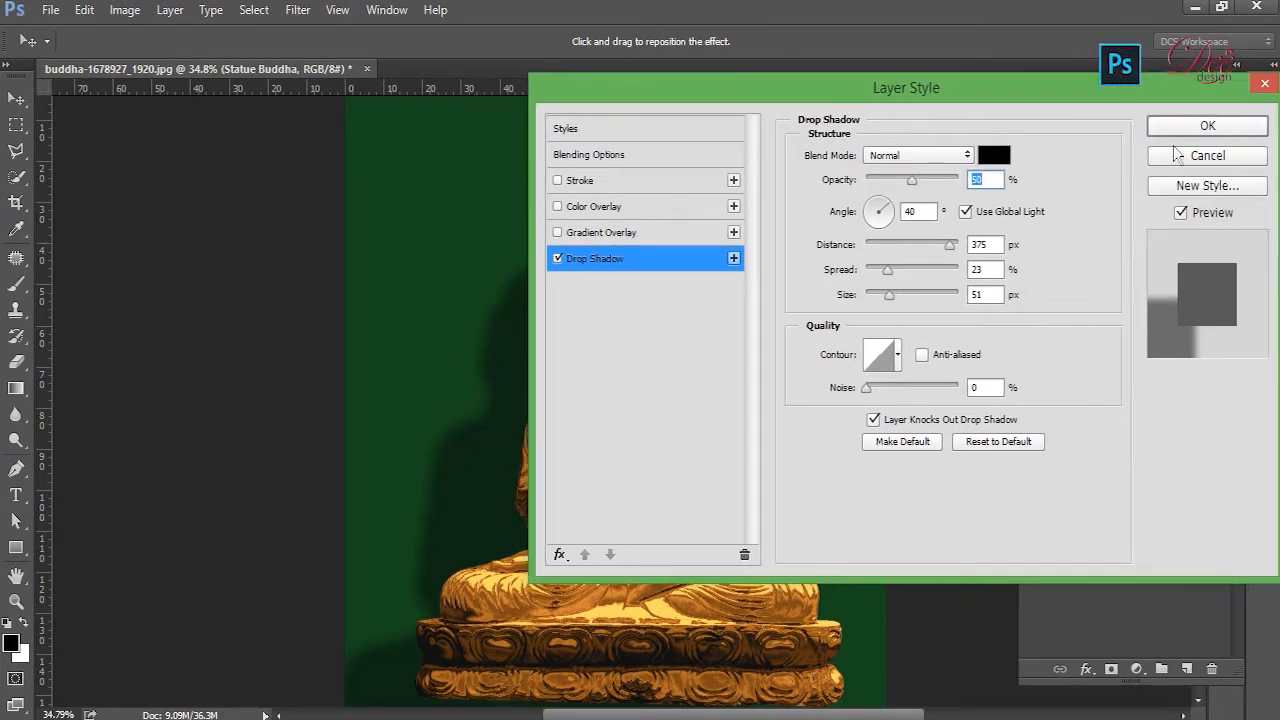
left_click(1211, 126)
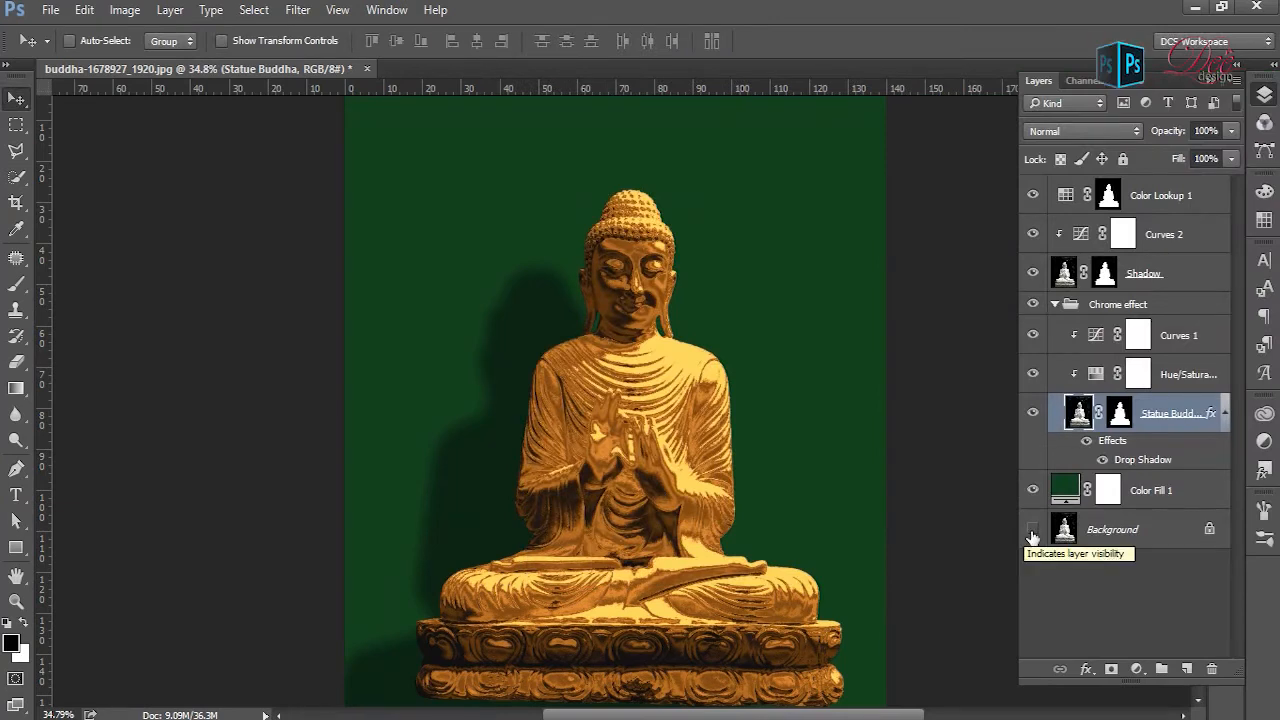
- Adjust the shadow and midtone points of the Curves 1 adjustment, placing the darkest curve point at about input 17, output 29
left_click(1097, 337)
double_click(1097, 337)
left_click_drag(1027, 463, 1002, 471)
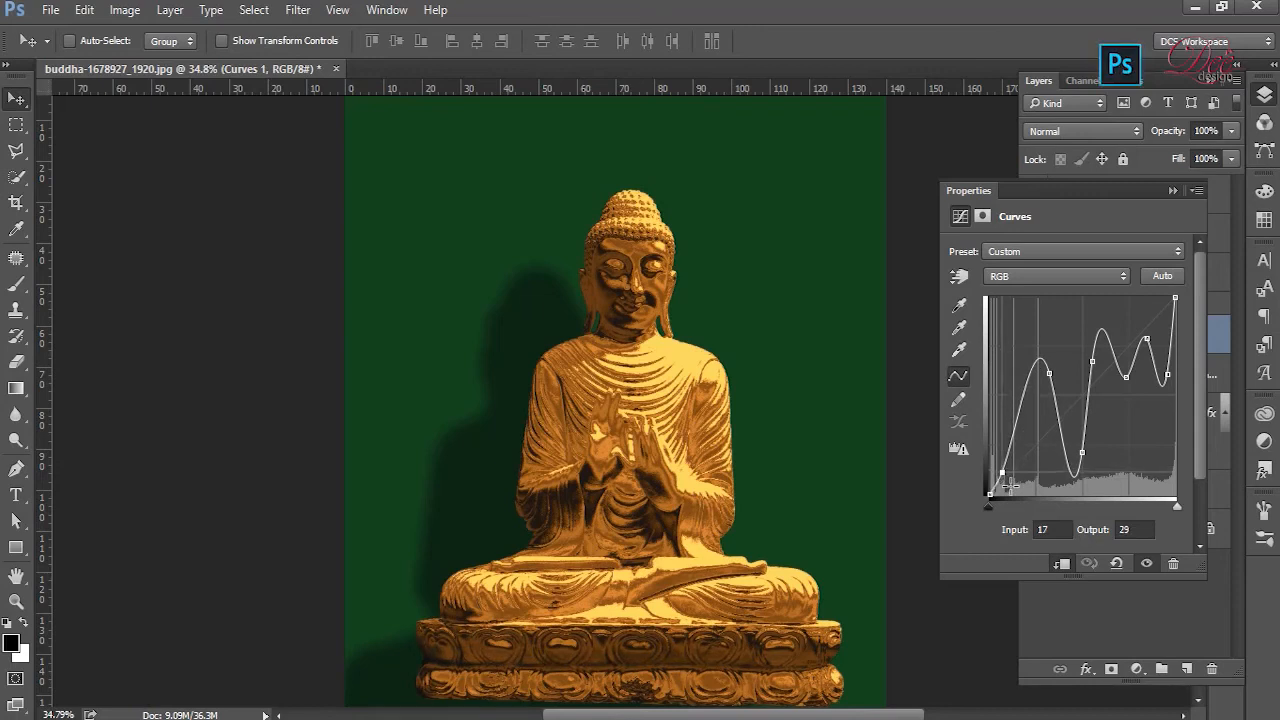
left_click_drag(1060, 382, 1030, 384)
left_click_drag(1093, 461, 1088, 464)
- Deepen the dips at the bright end of the Curves 1 curve, with points at input 194, output 101 and input 241, output 76
left_click_drag(1130, 386, 1137, 425)
left_click_drag(1158, 352, 1183, 405)
left_click_drag(1097, 367, 1103, 355)
left_click(1132, 415)
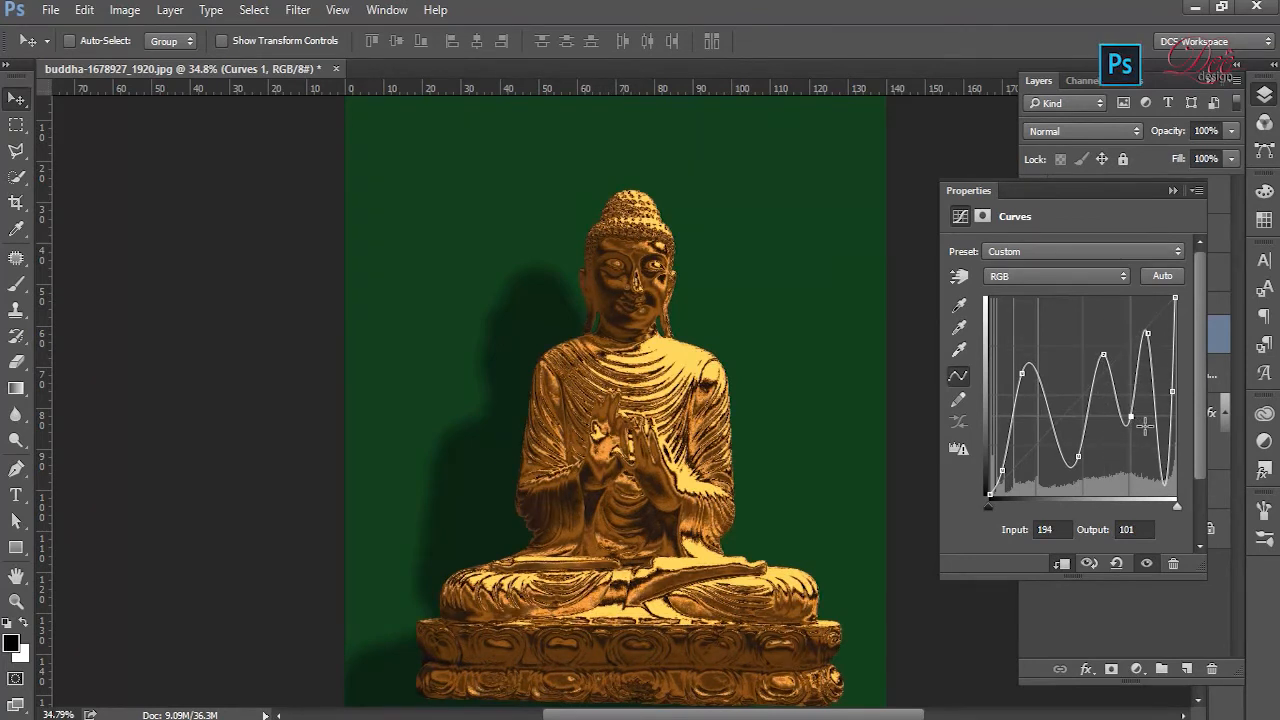
left_click_drag(1166, 483, 1231, 394)
mouse_move(1175, 447)
left_mouse_down()
mouse_move(1179, 422)
mouse_move(1174, 448)
left_mouse_up()
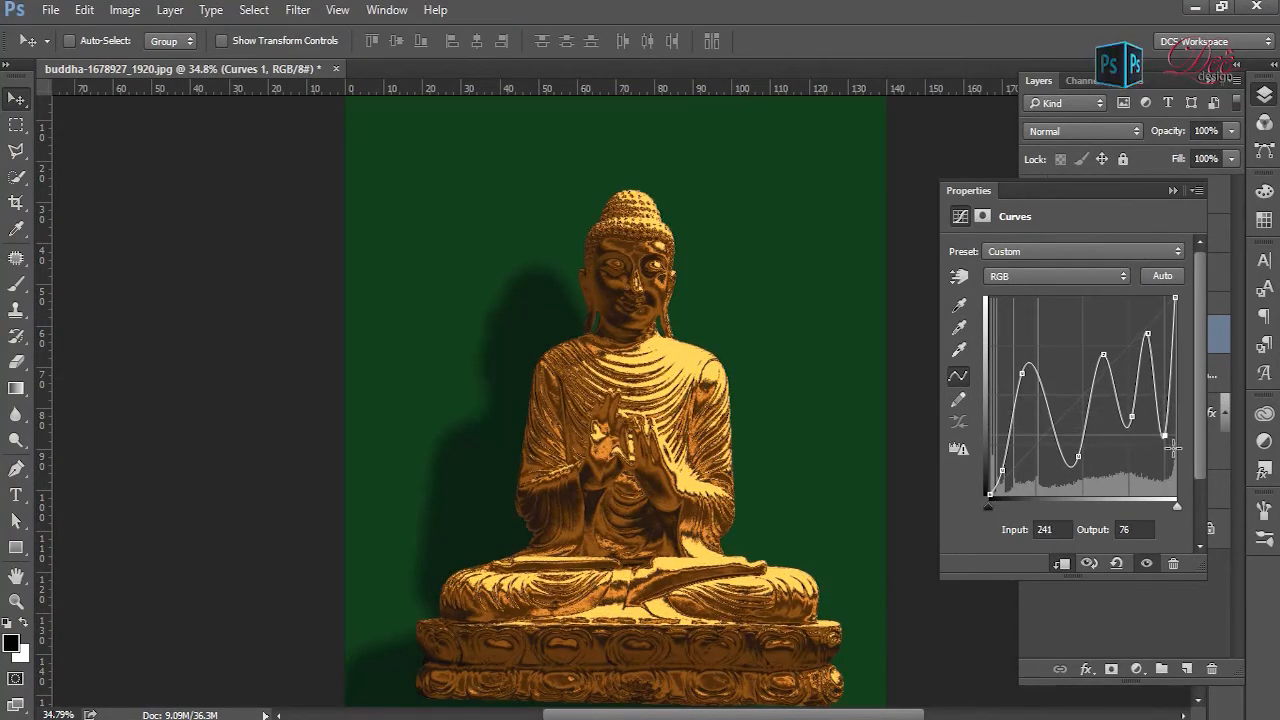
left_click(1173, 191)
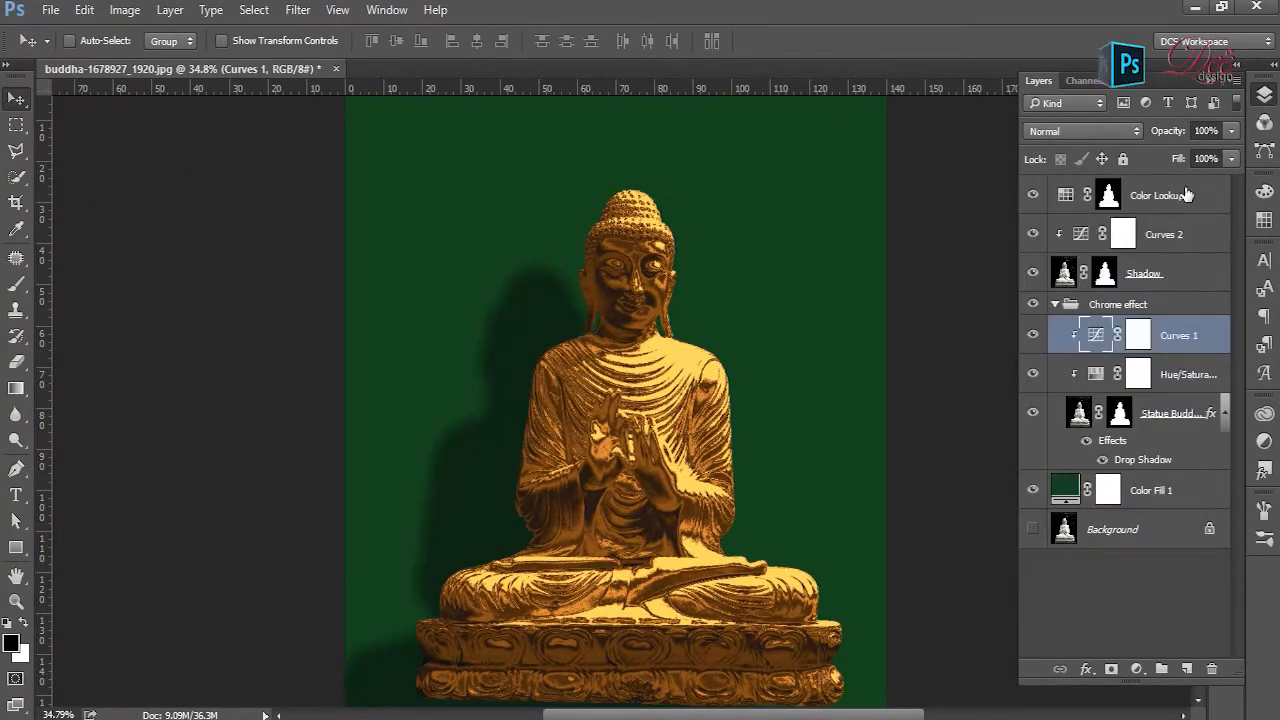
- Compare the statue with and without the Shadow layer, and collapse the Chrome effect group
left_click(1060, 312)
left_click(1040, 277)
left_click(1040, 277)
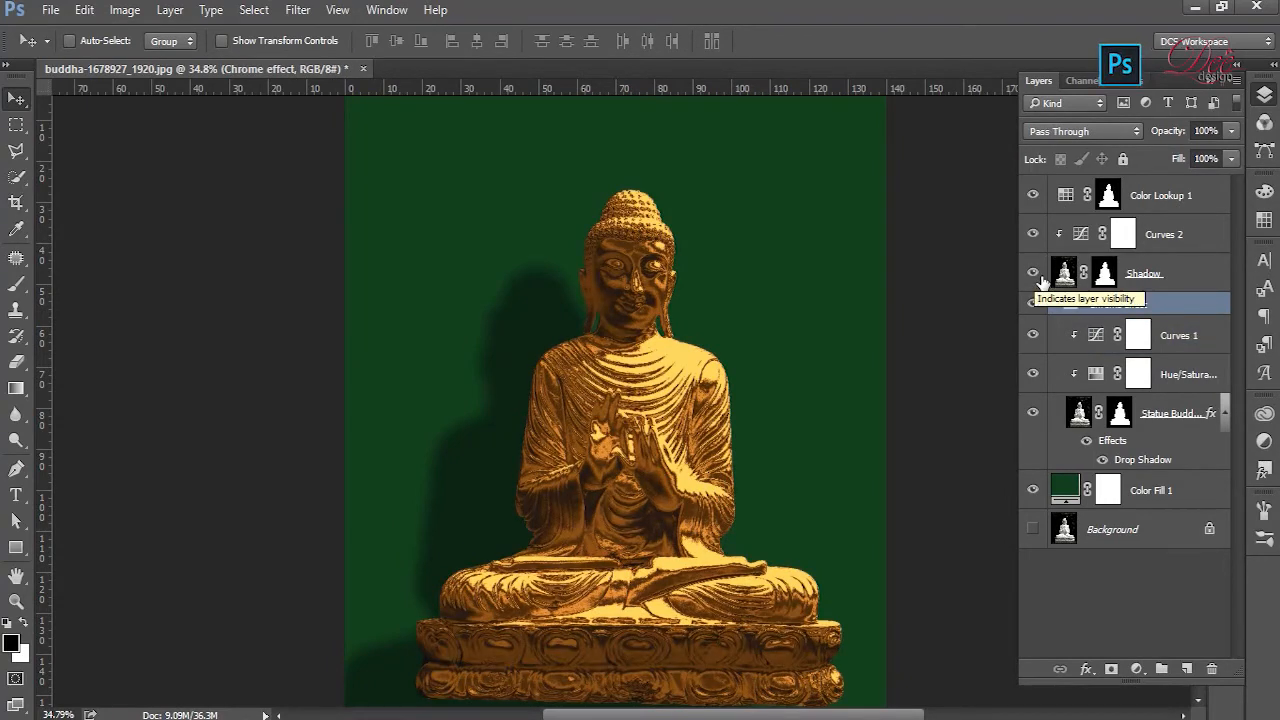
left_click(1204, 277)
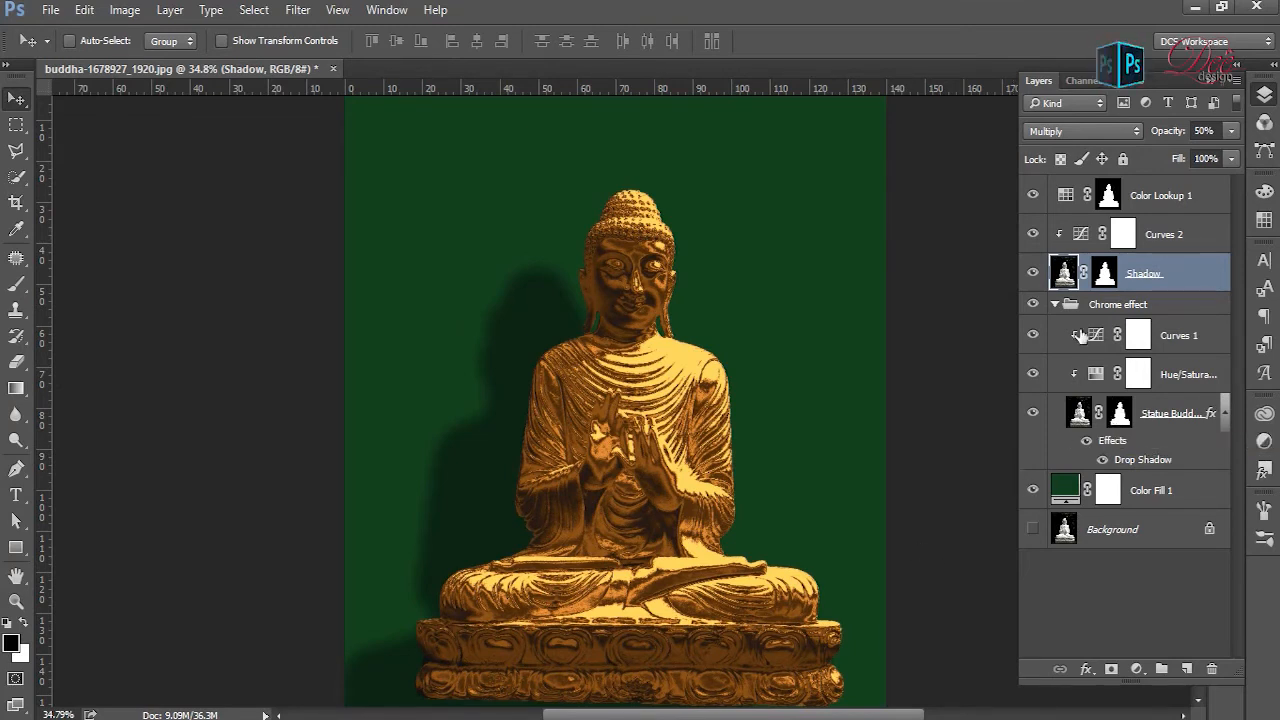
left_click(1056, 304)
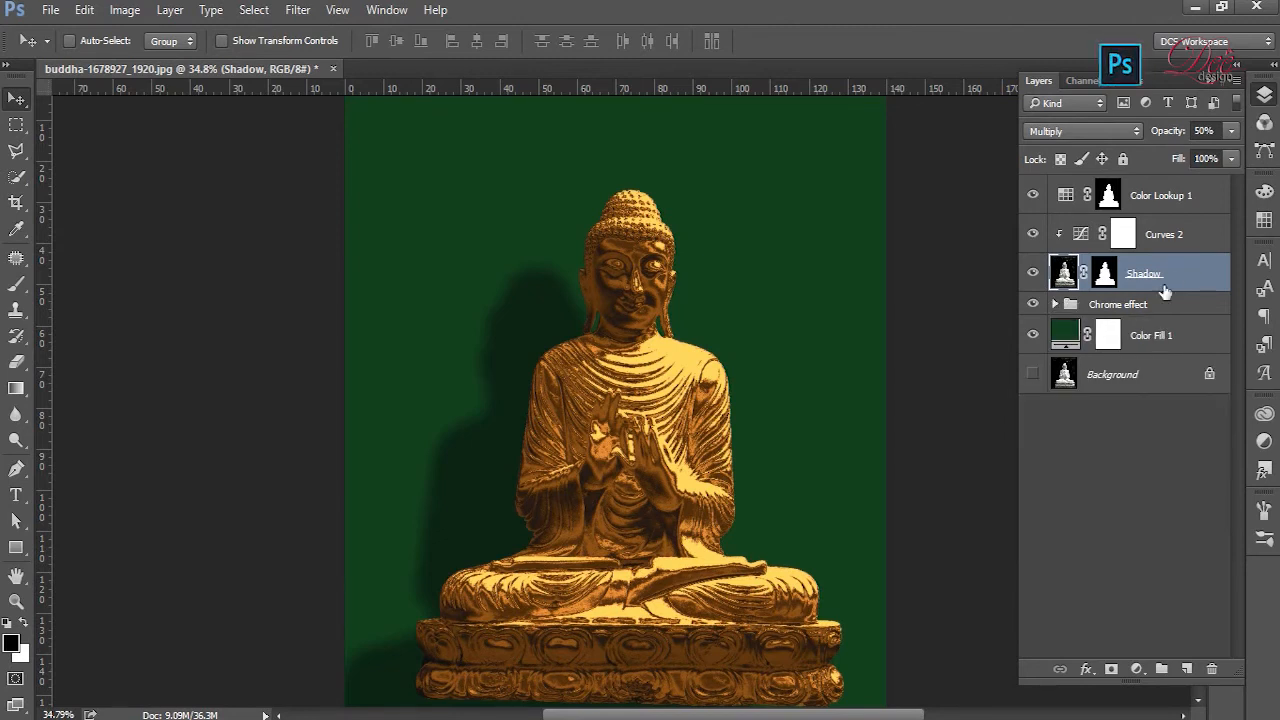
- Separate the Statue Buddha layer's drop shadow into its own layer and check it by toggling its visibility
left_click(1056, 304)
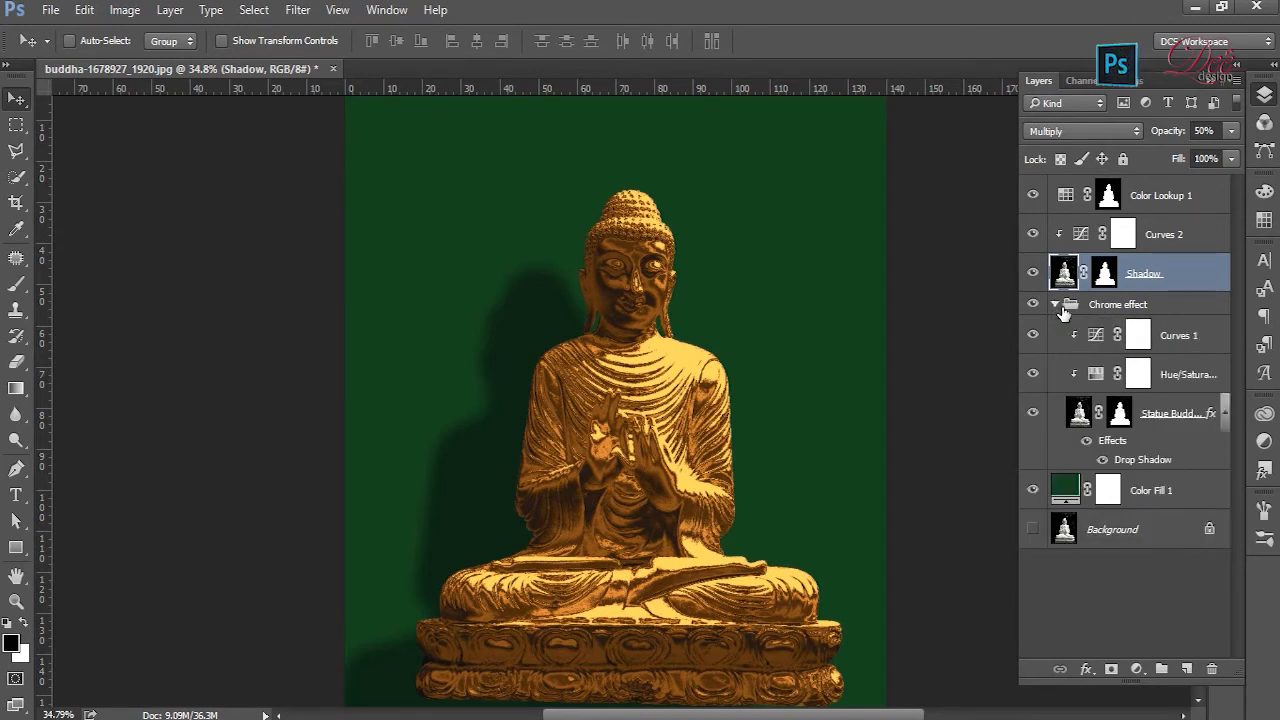
left_click(1198, 422)
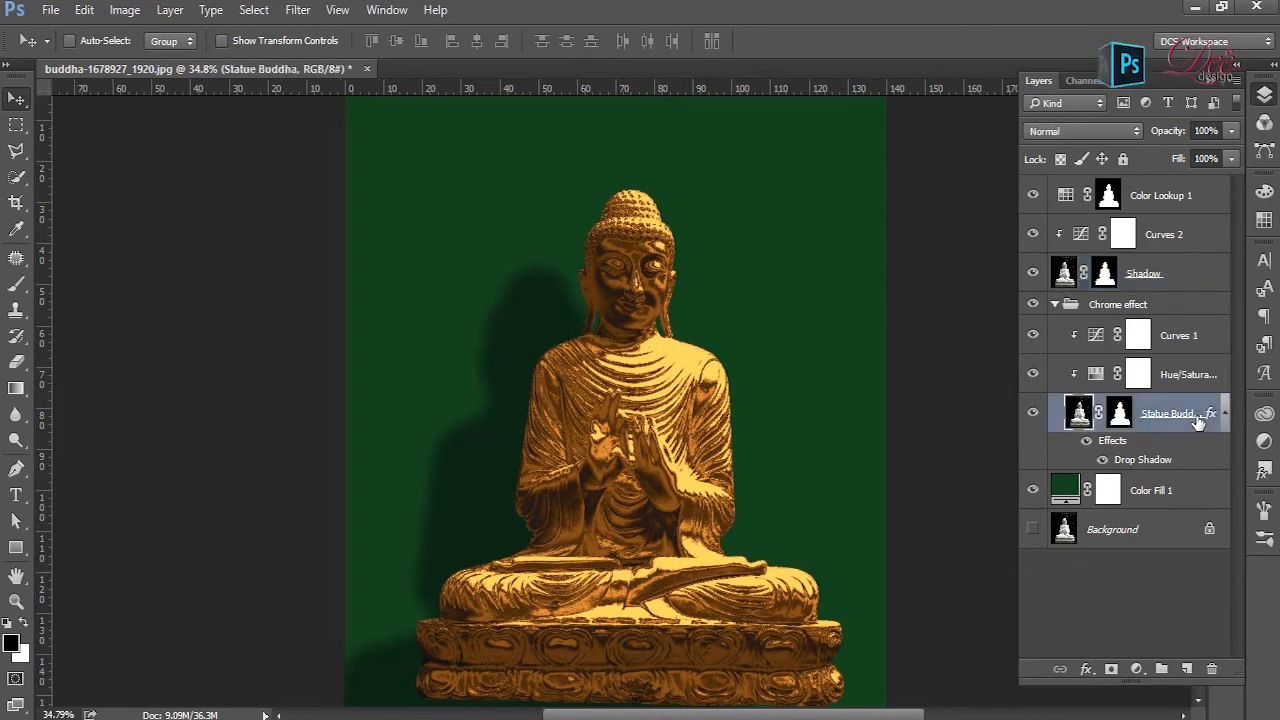
left_click(170, 10)
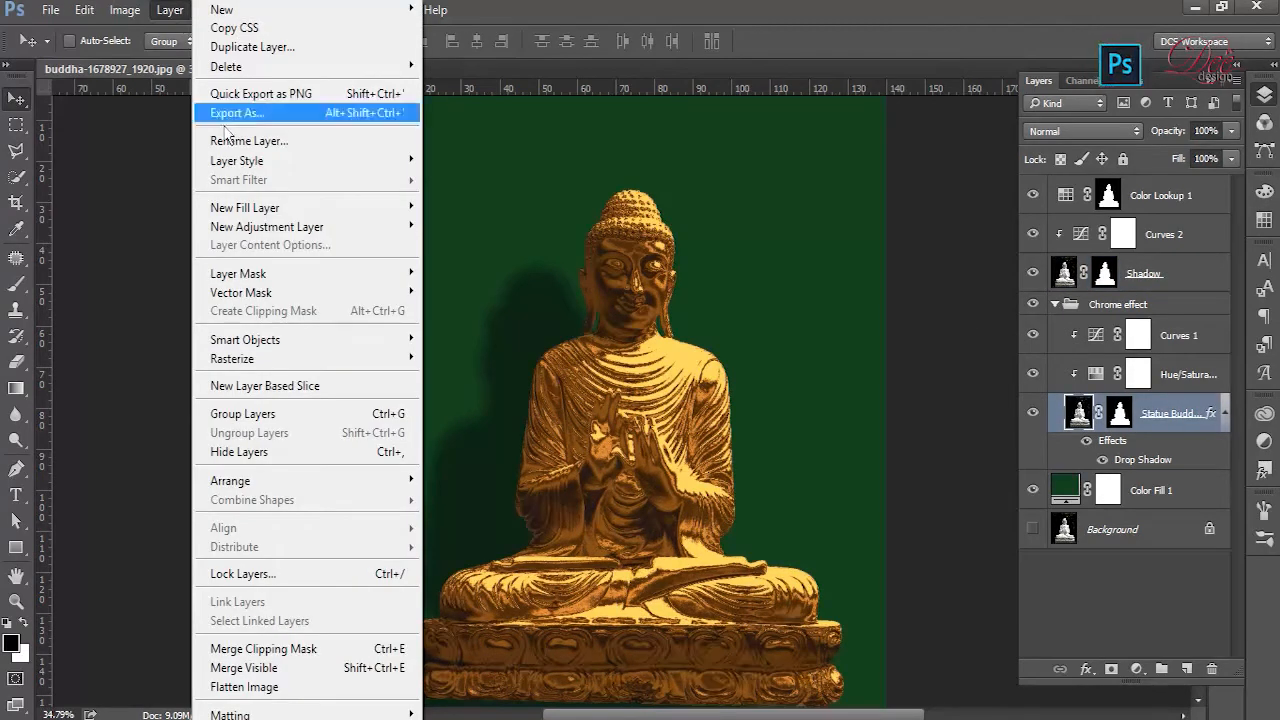
mouse_move(252, 166)
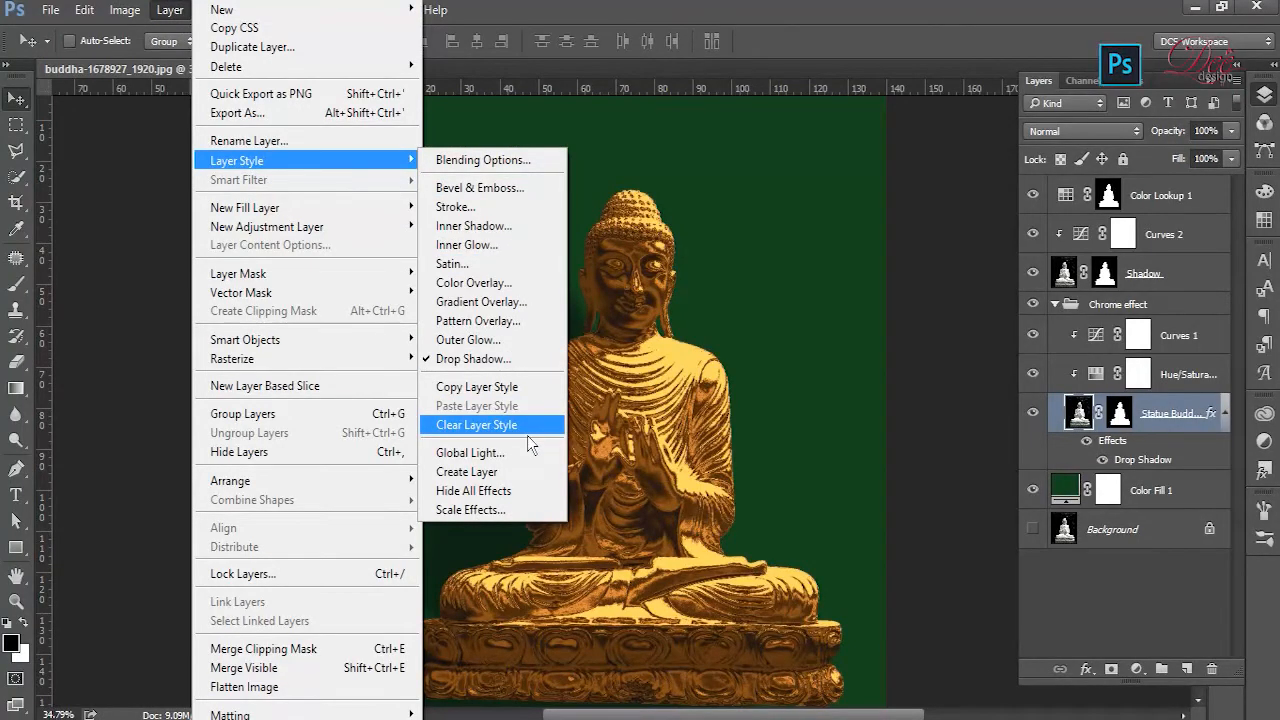
left_click(496, 481)
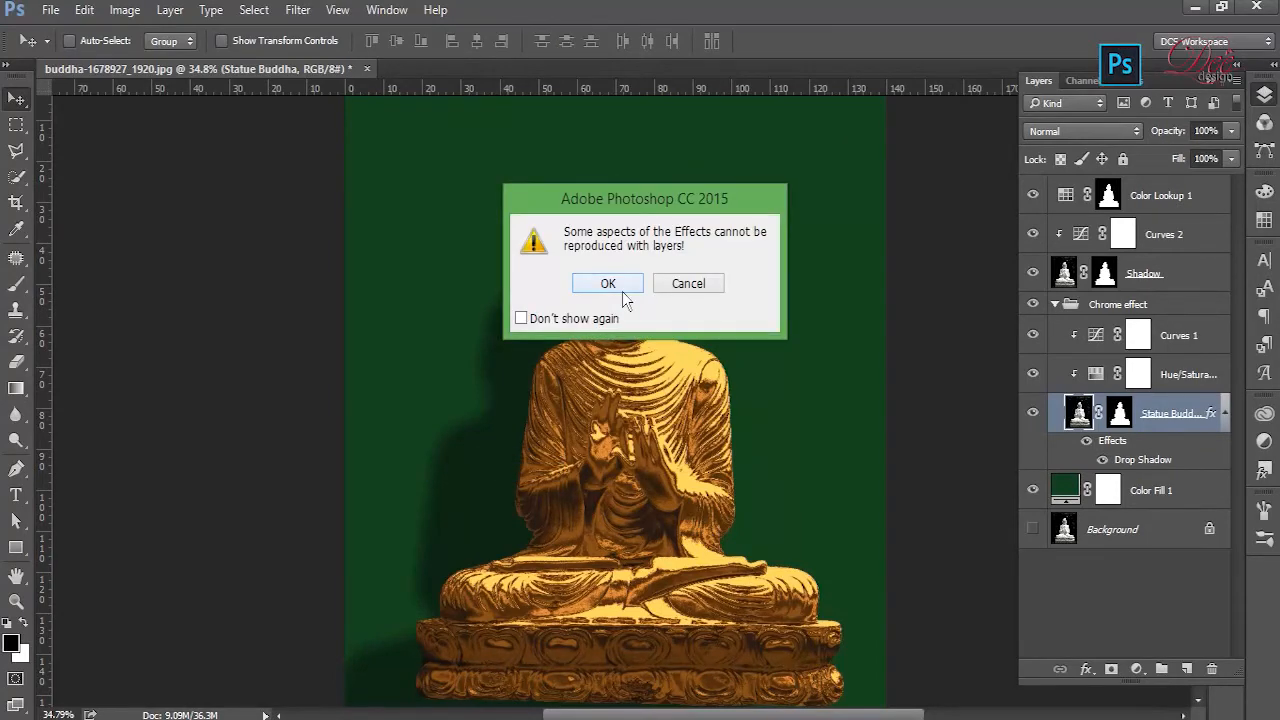
left_click(608, 284)
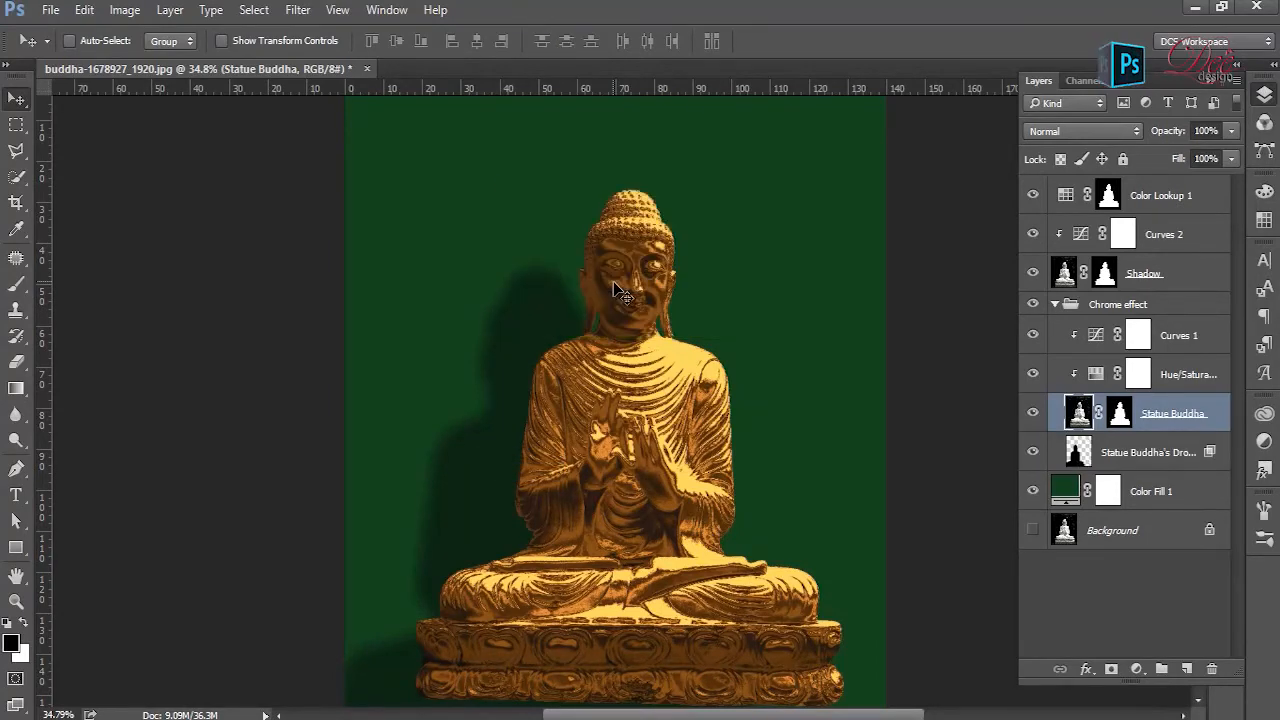
left_click(1035, 453)
left_click(1035, 453)
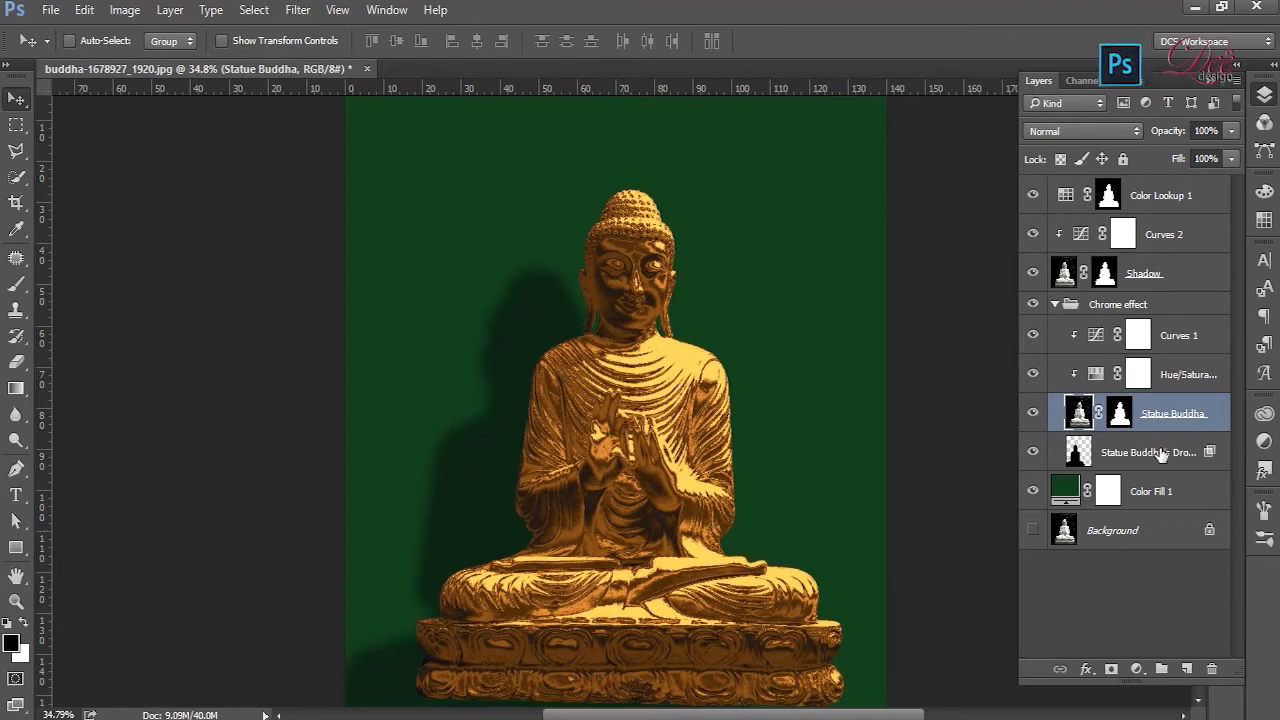
- Convert the separated drop shadow layer to a smart object for smart filters
left_click(1163, 455)
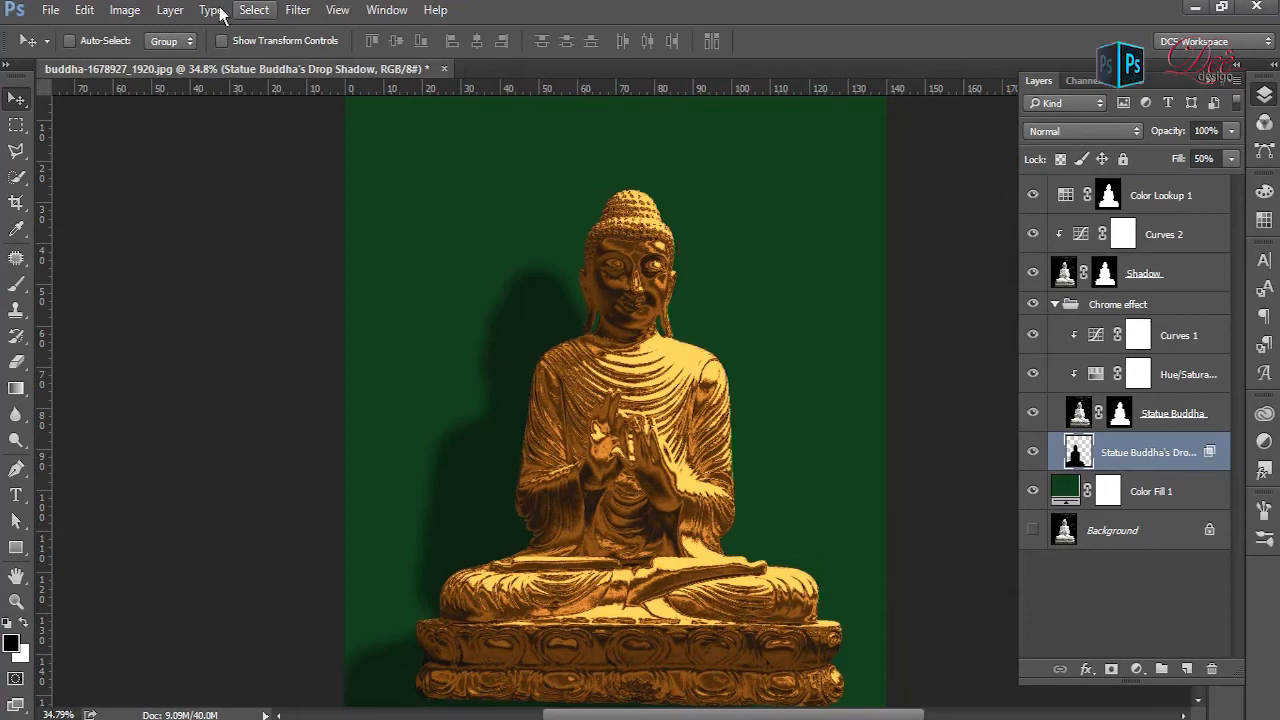
left_click(300, 11)
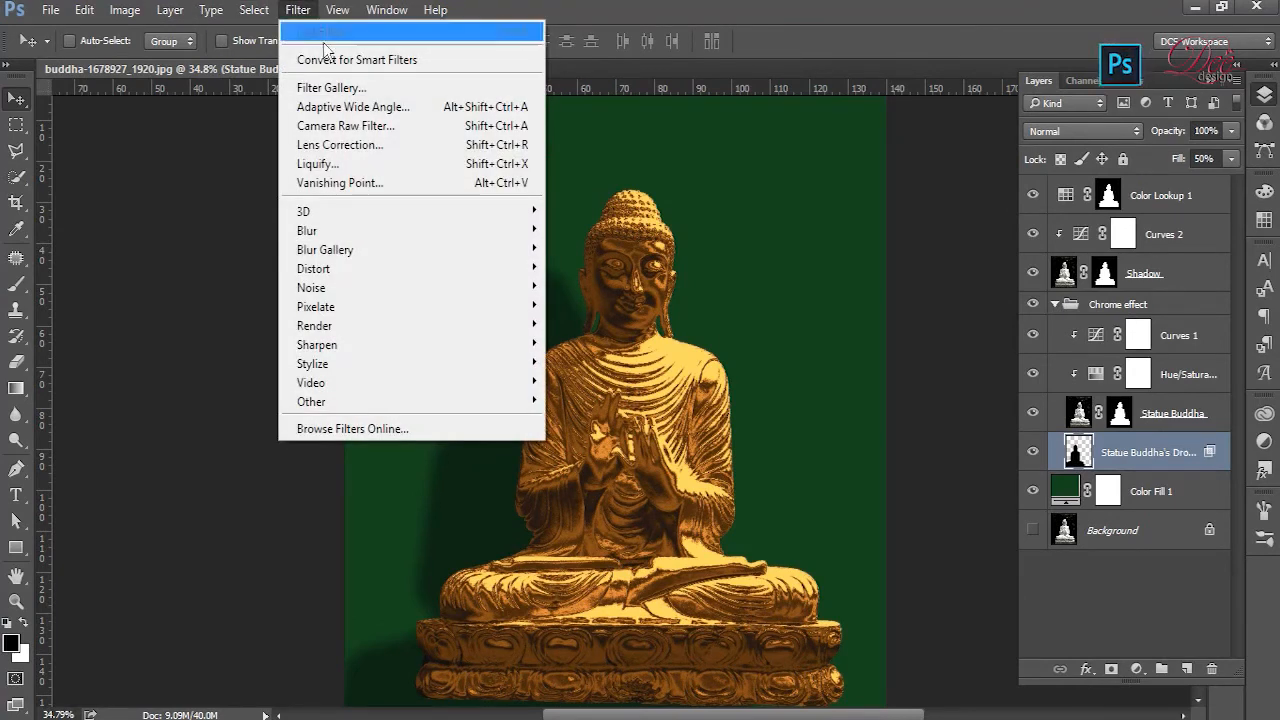
left_click(335, 60)
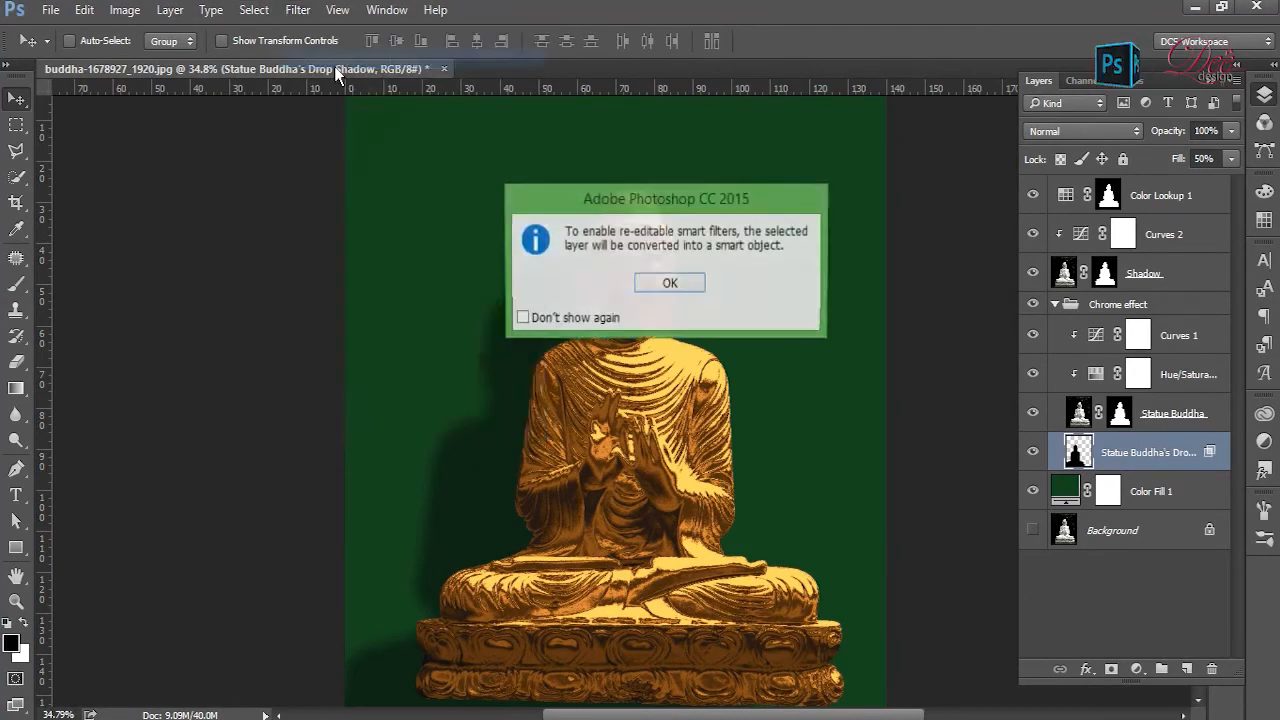
left_click(679, 282)
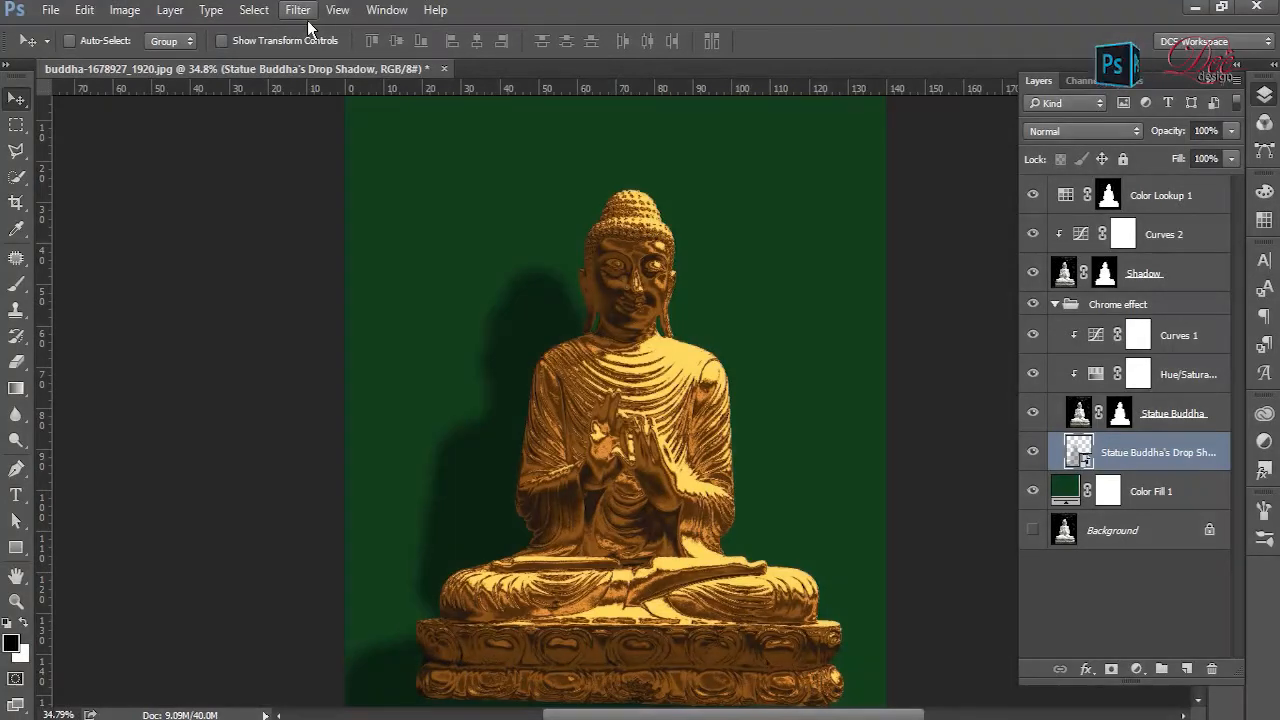
- Blur the statue's drop shadow smart object with a Gaussian Blur of 70 pixels radius
left_click(310, 20)
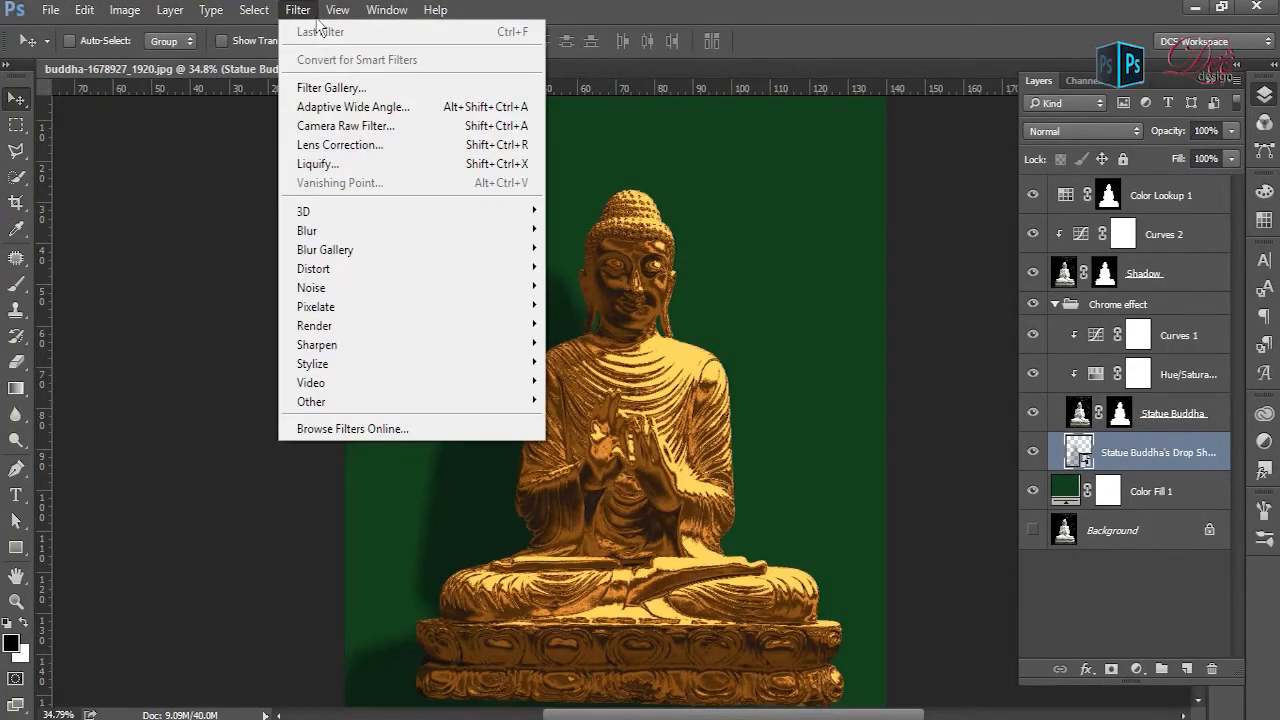
mouse_move(414, 232)
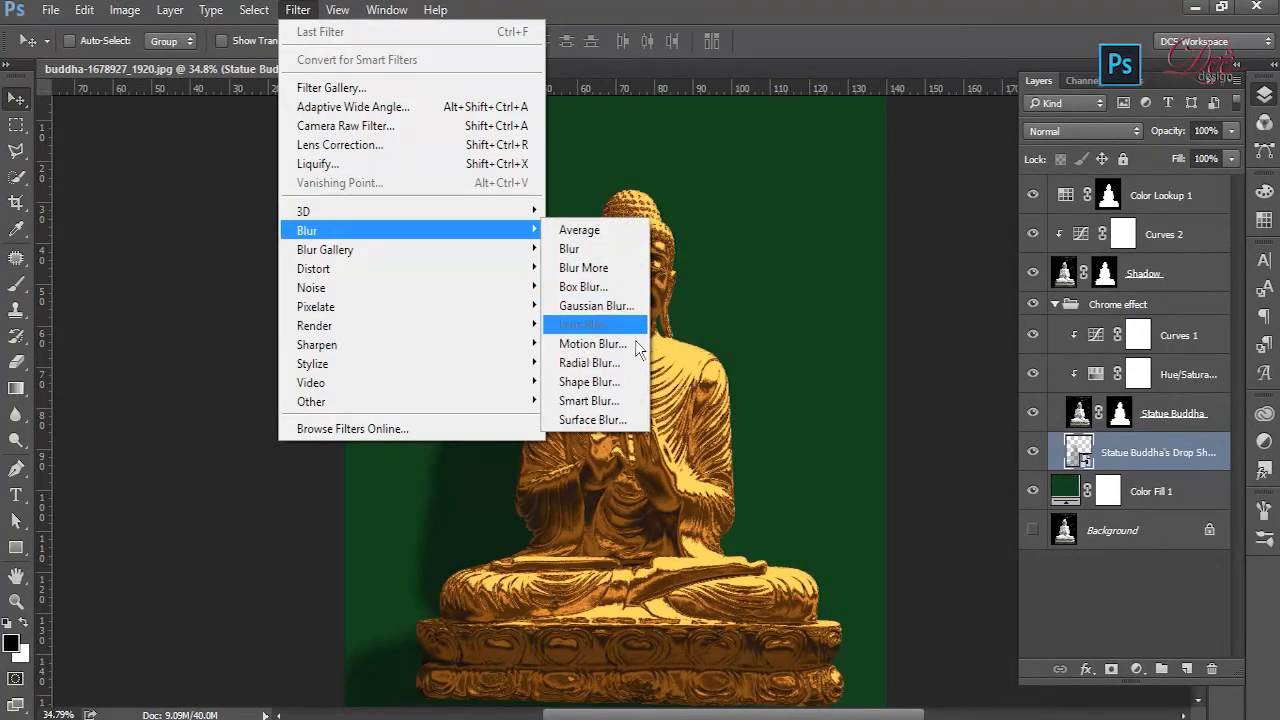
left_click(600, 306)
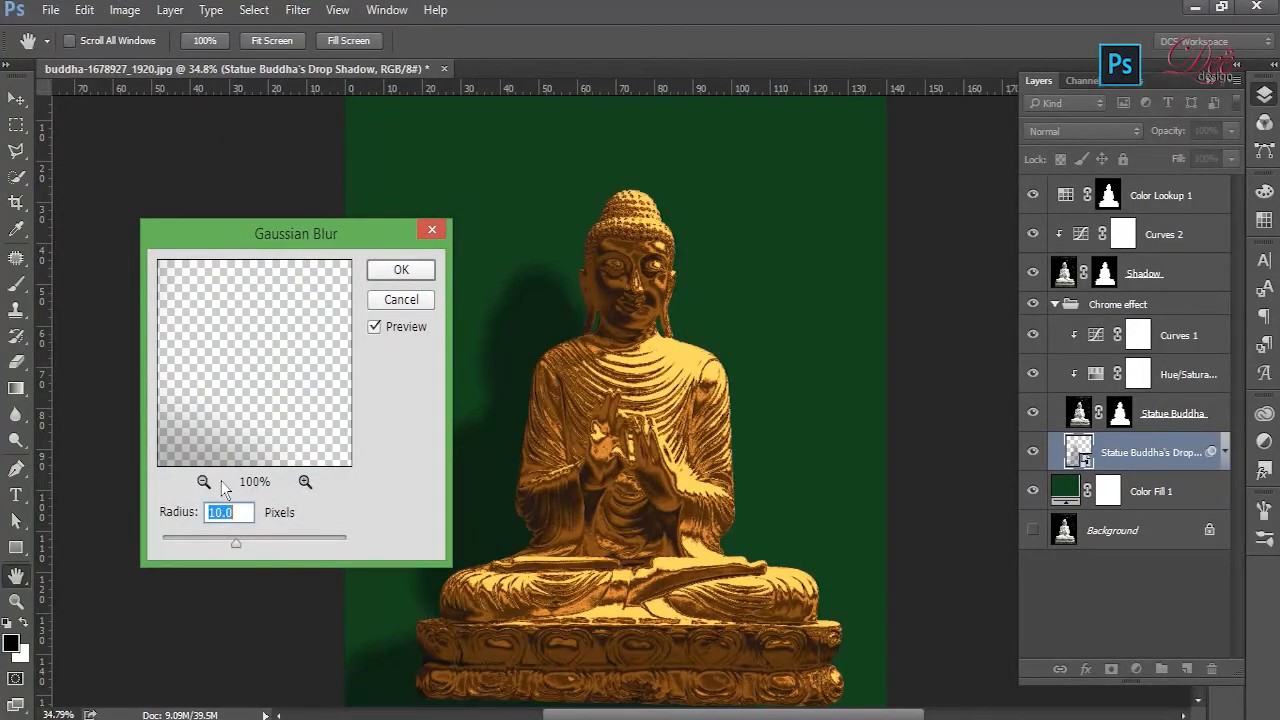
left_click_drag(267, 557, 278, 553)
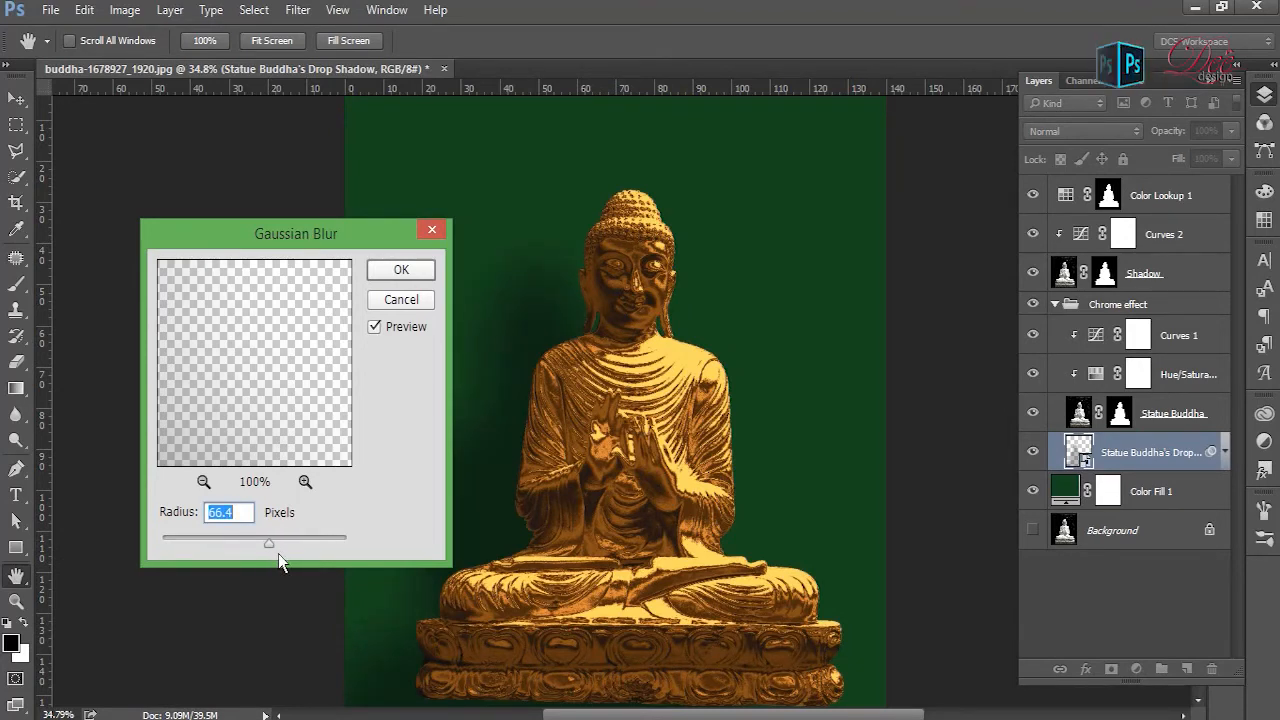
type("70")
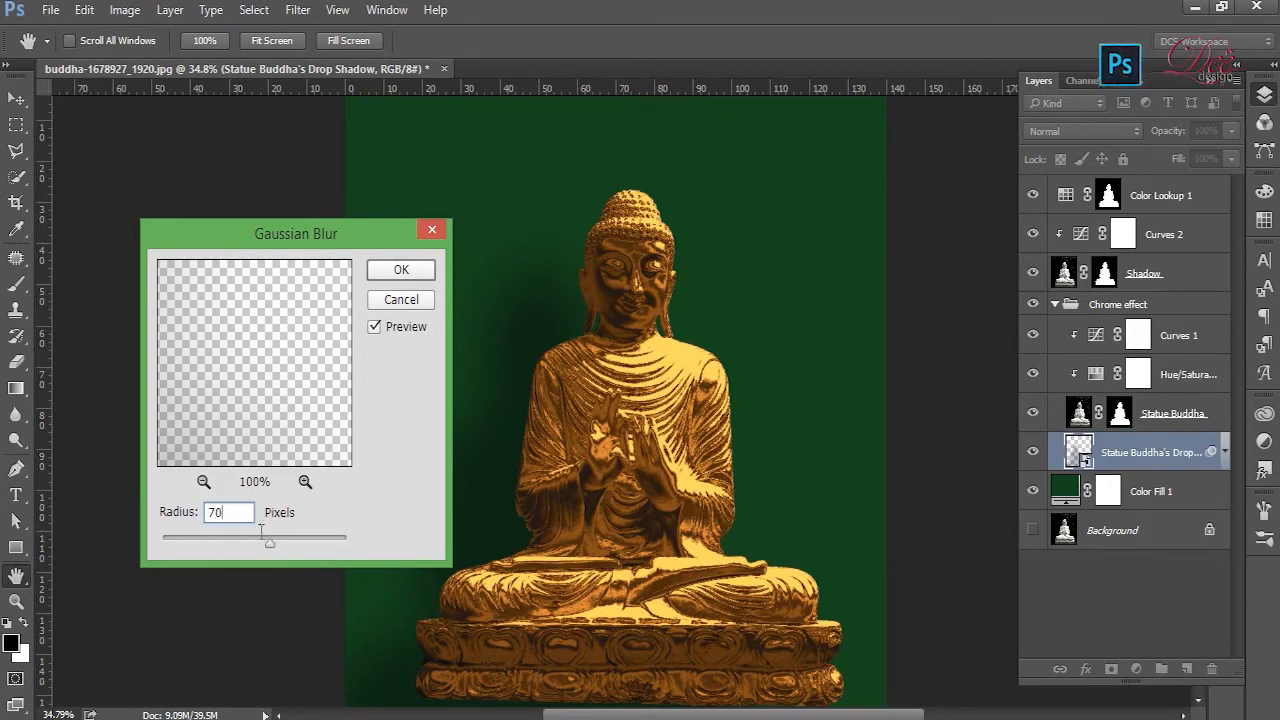
left_click(400, 270)
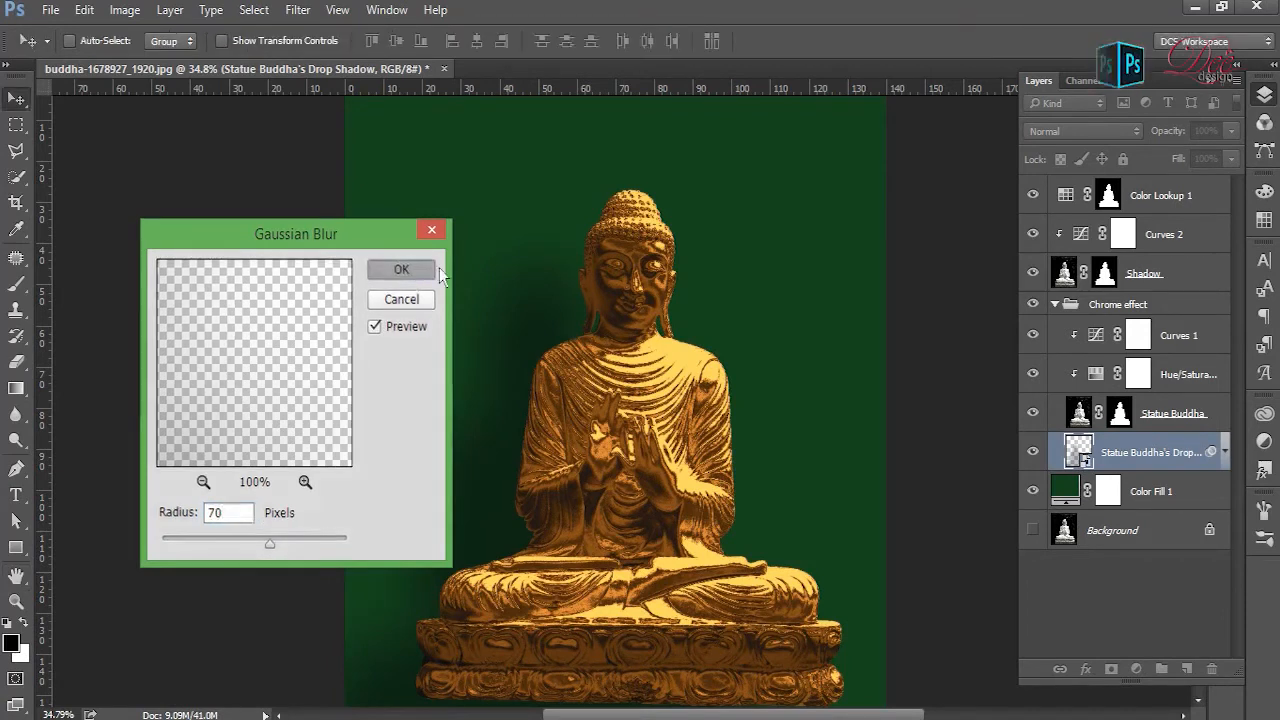
left_click(1225, 452)
- Add a gradient fill layer directly above Color Fill 1 and set the gradient's starting colour to white (ffffff)
scroll(767, 438, "down", 2)
scroll(767, 438, "down", 1)
scroll(765, 439, "up", 2)
scroll(880, 354, "down", 1)
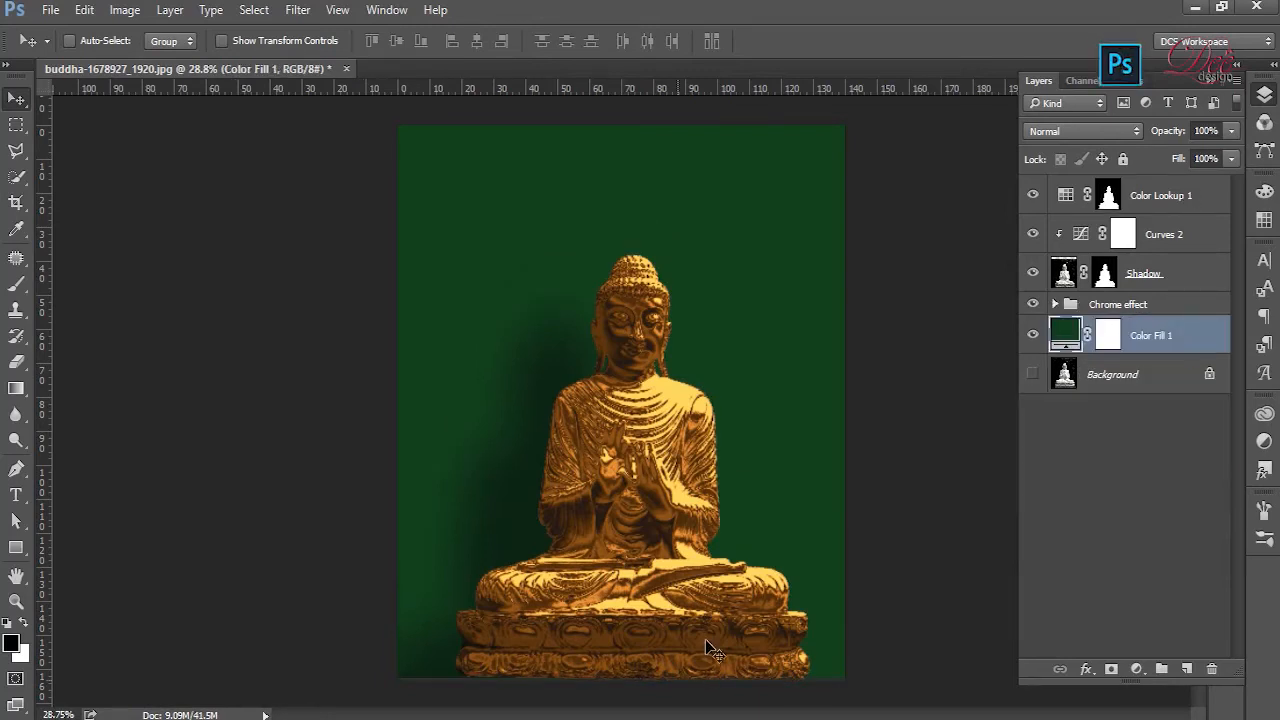
left_click(1138, 670)
left_click(1174, 262)
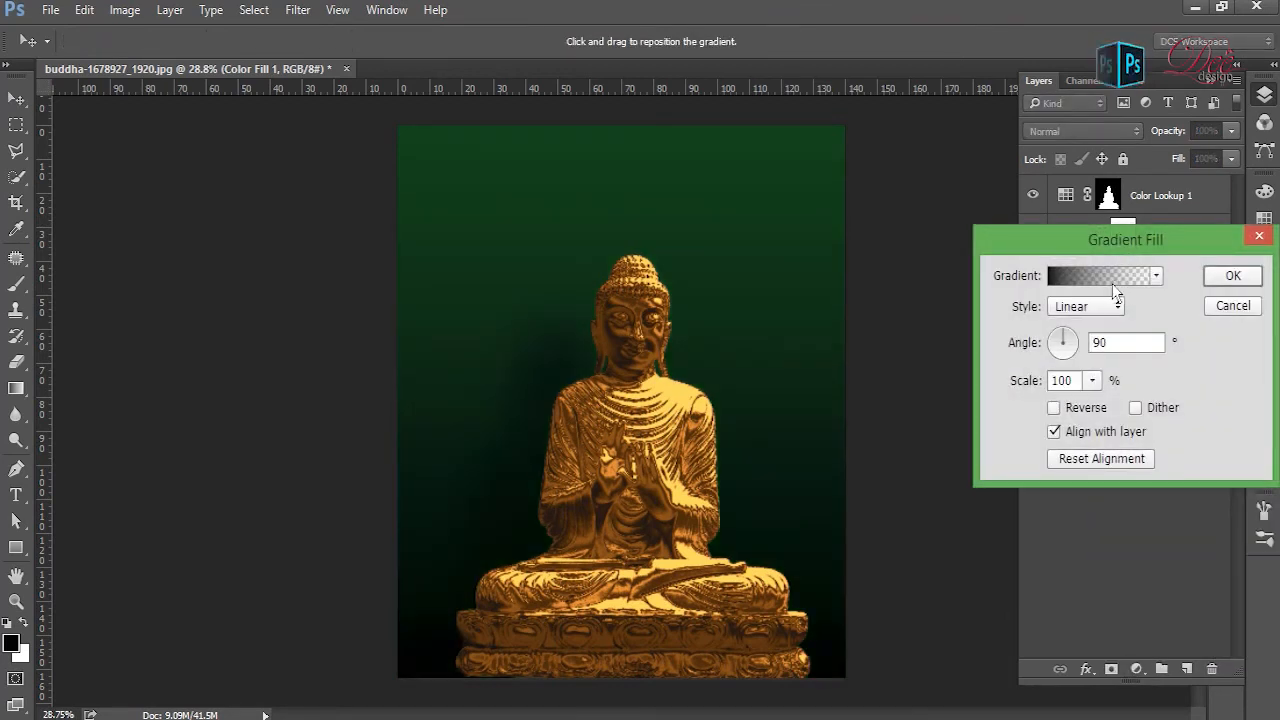
left_click(1112, 280)
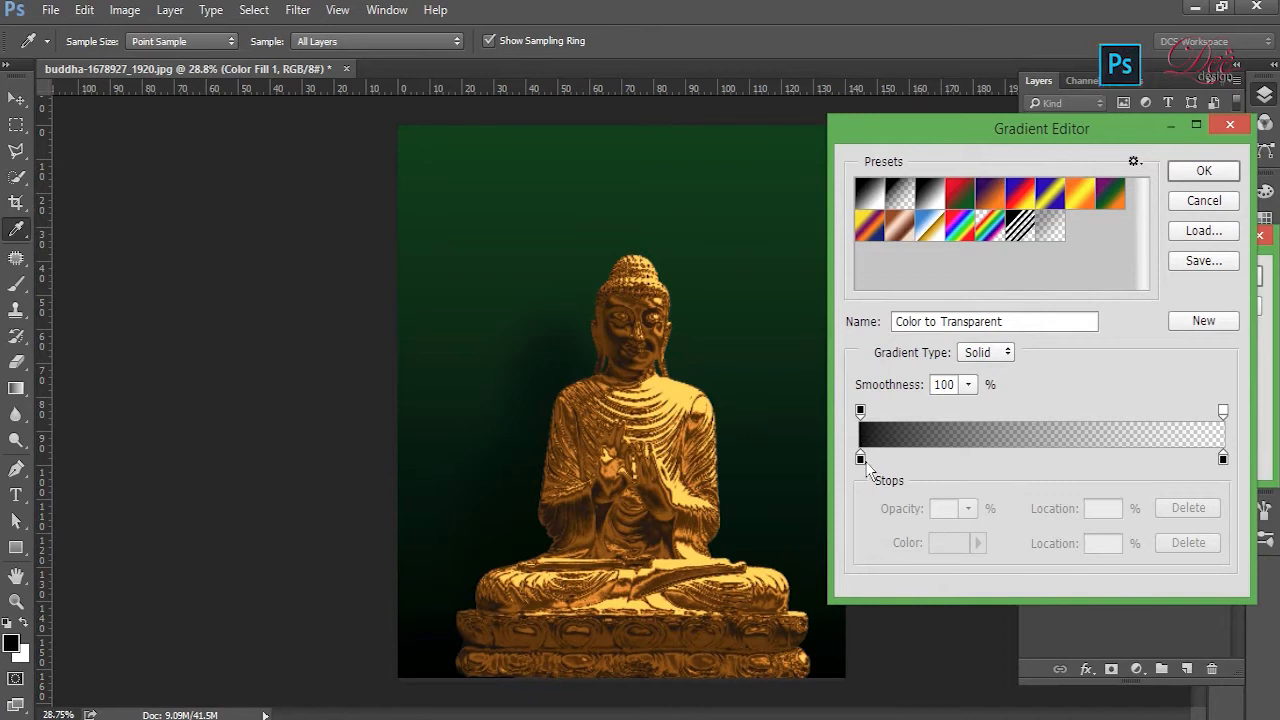
left_click(863, 463)
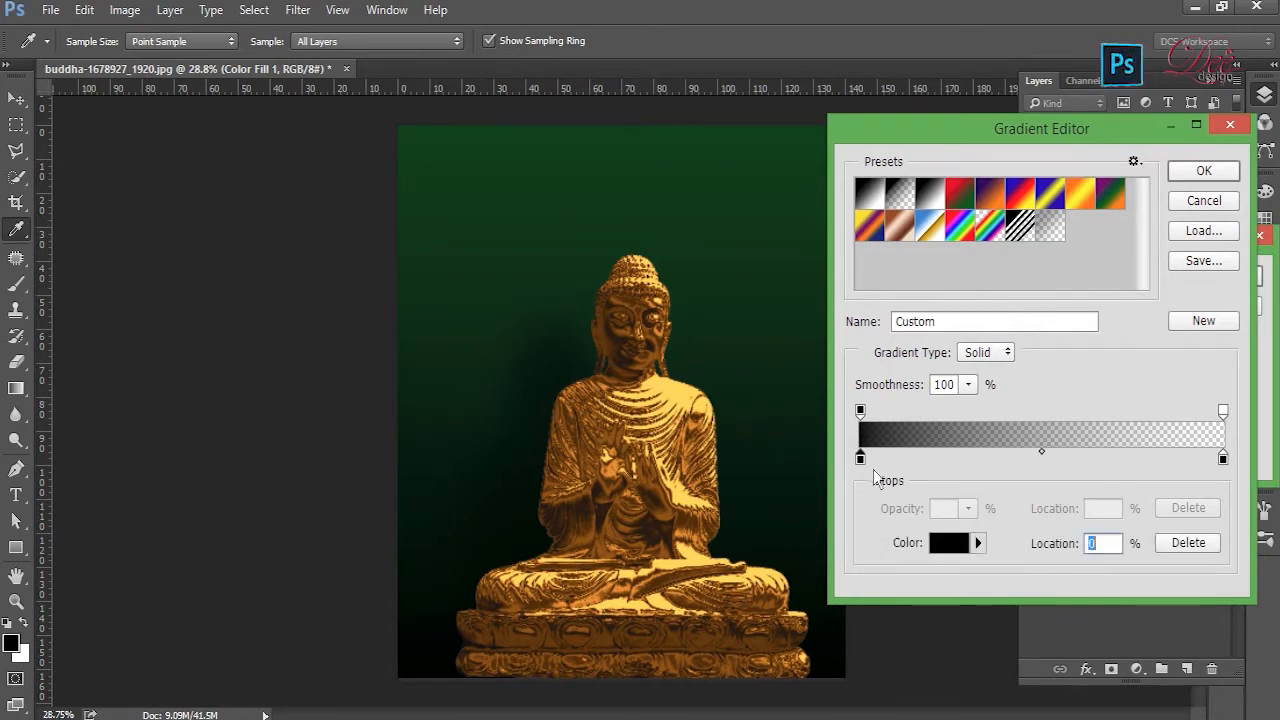
left_click(950, 543)
type("ffffff")
left_click(1149, 216)
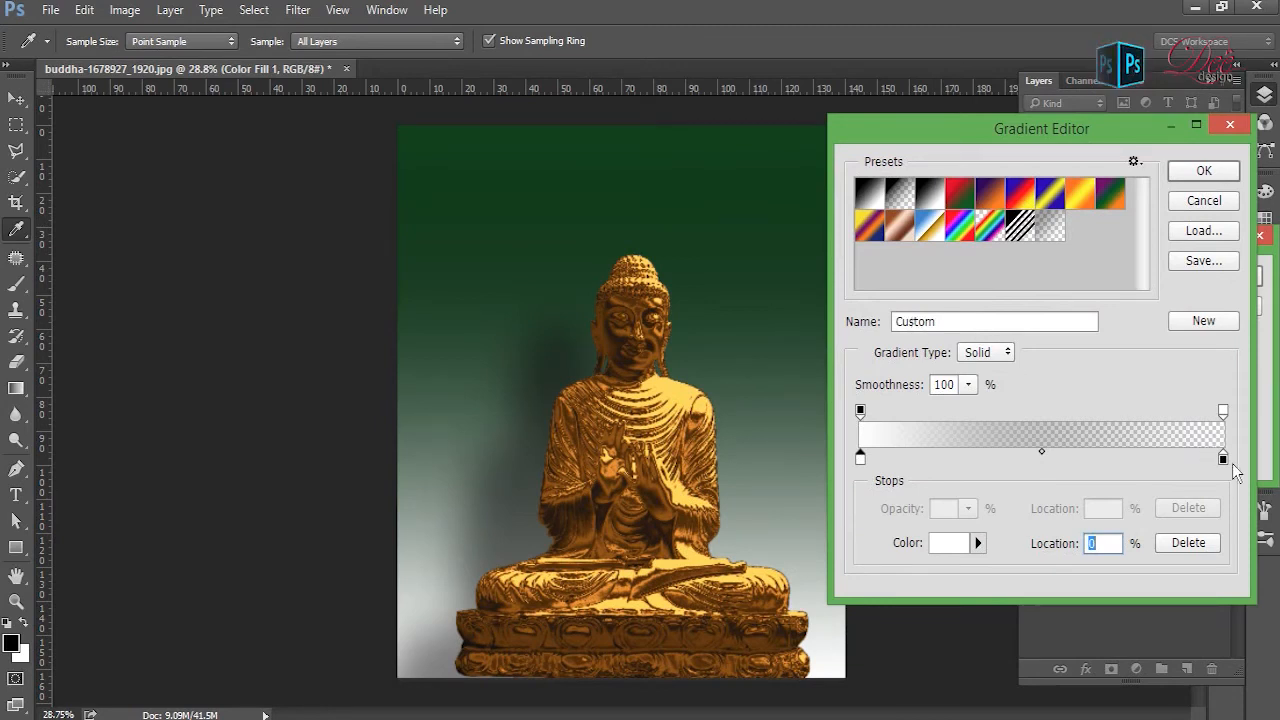
- Remove the black end colour stop so the gradient runs from white to transparent, and accept the gradient
left_click(1224, 459)
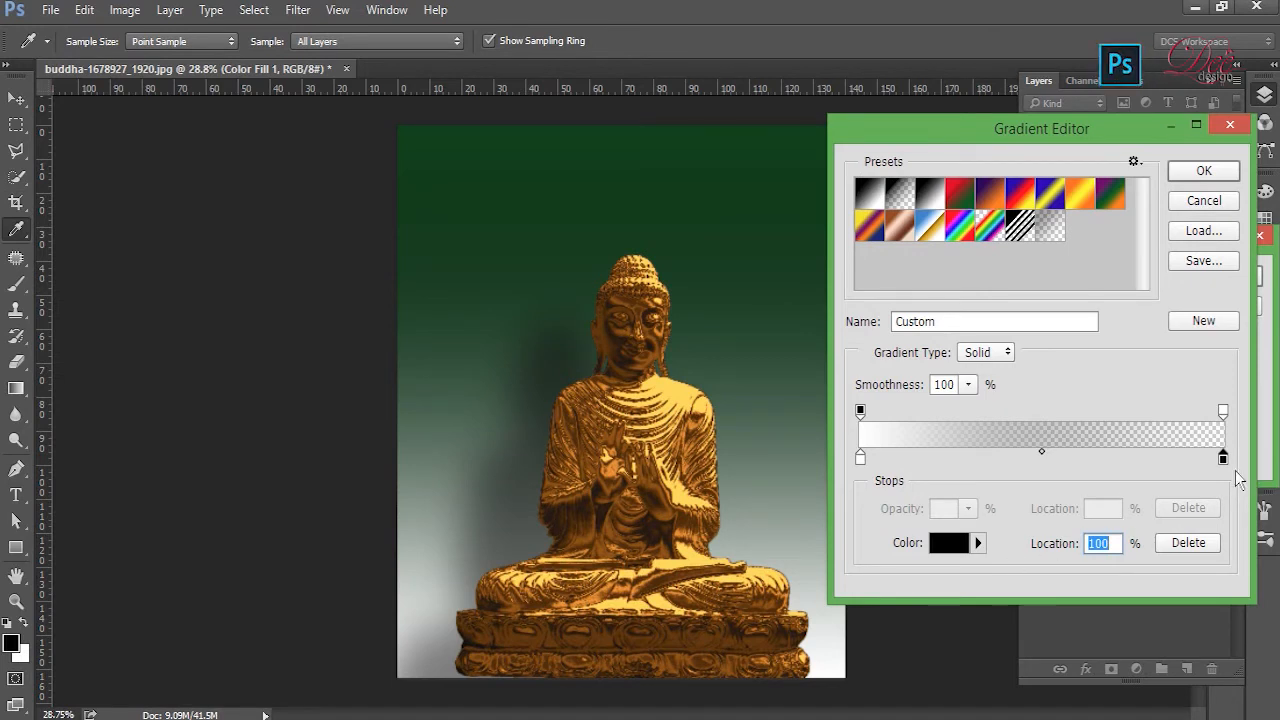
left_click_drag(1223, 458, 1242, 500)
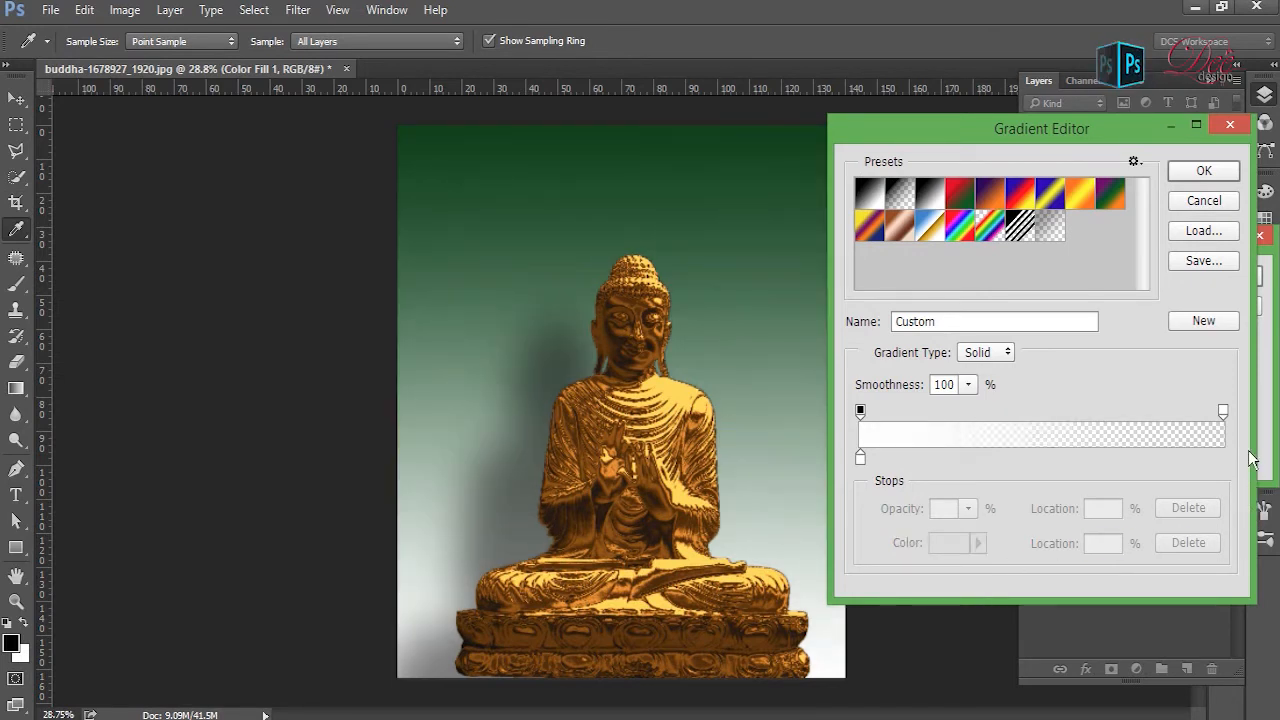
left_click(1223, 412)
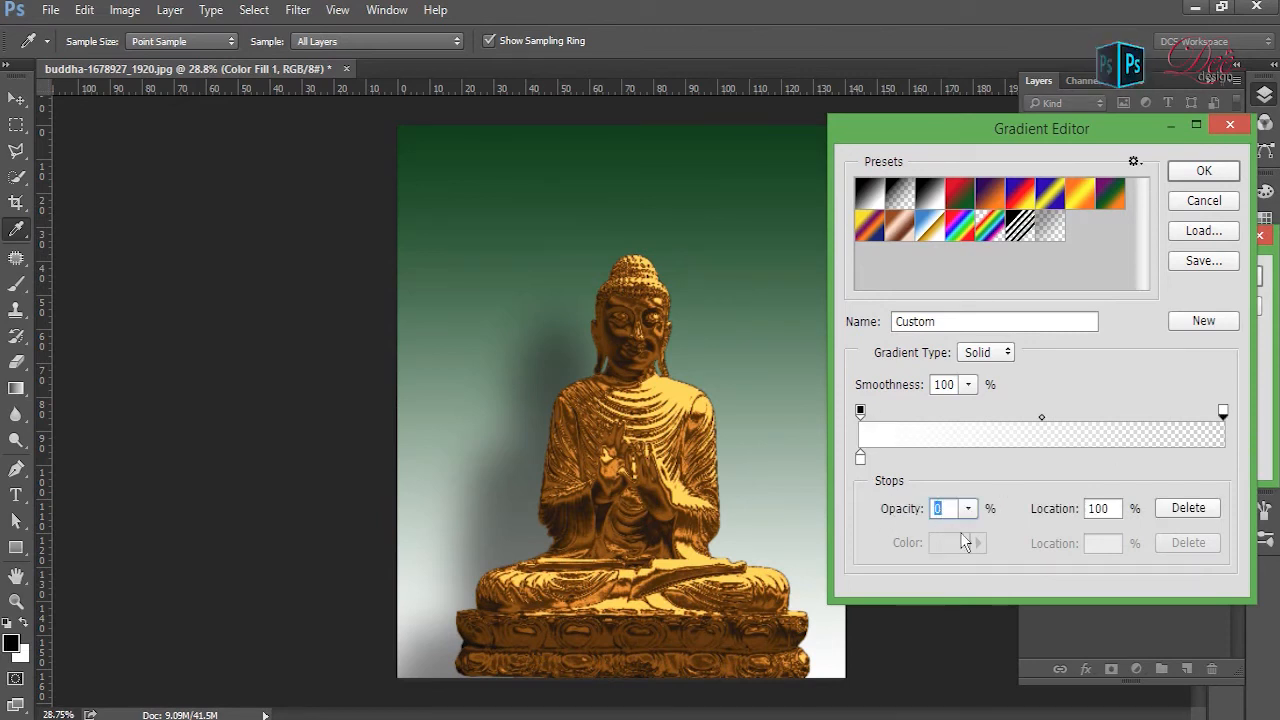
left_click(862, 414)
left_click(1193, 177)
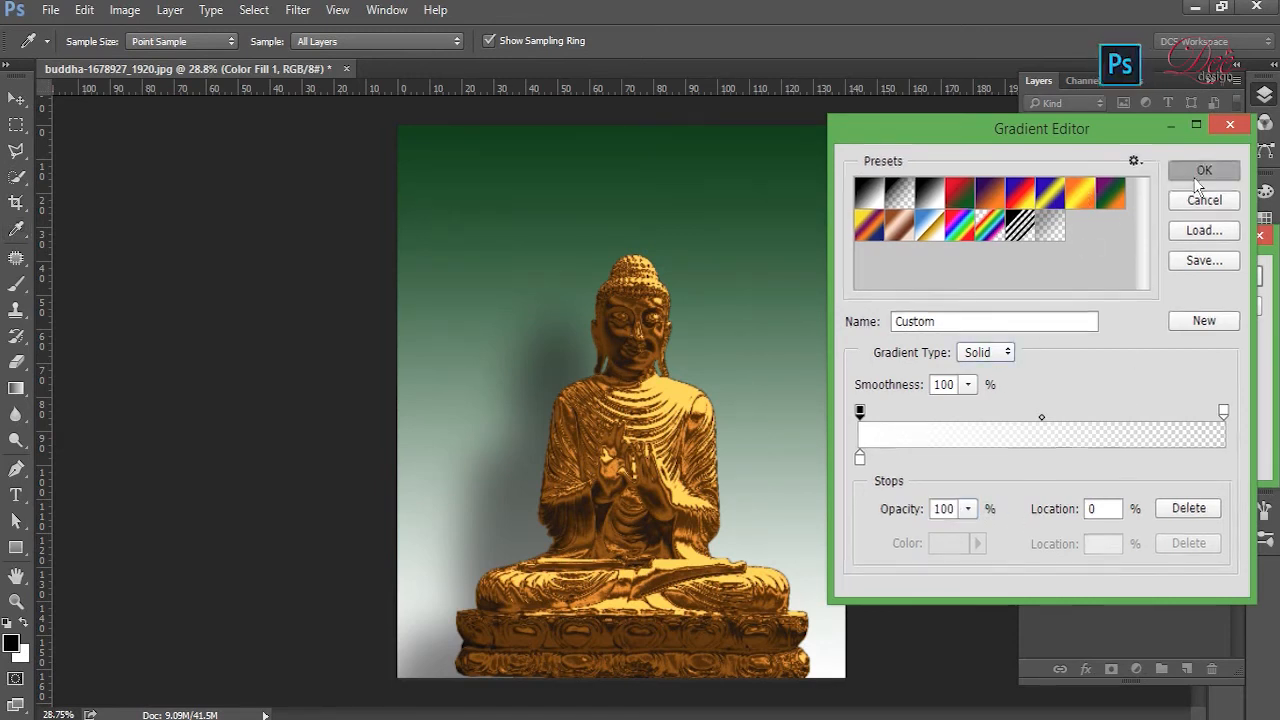
- Make the gradient fill radial and move its centre to the upper-right corner of the canvas
left_click(1087, 314)
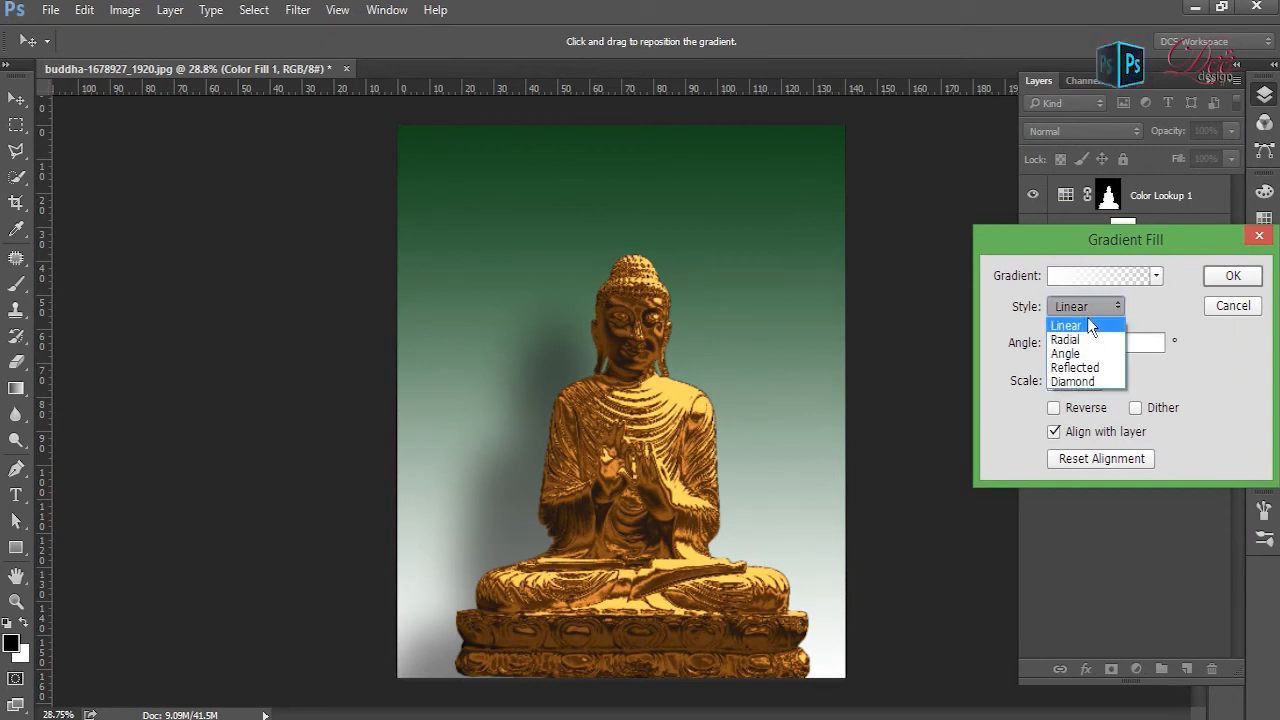
left_click(1089, 343)
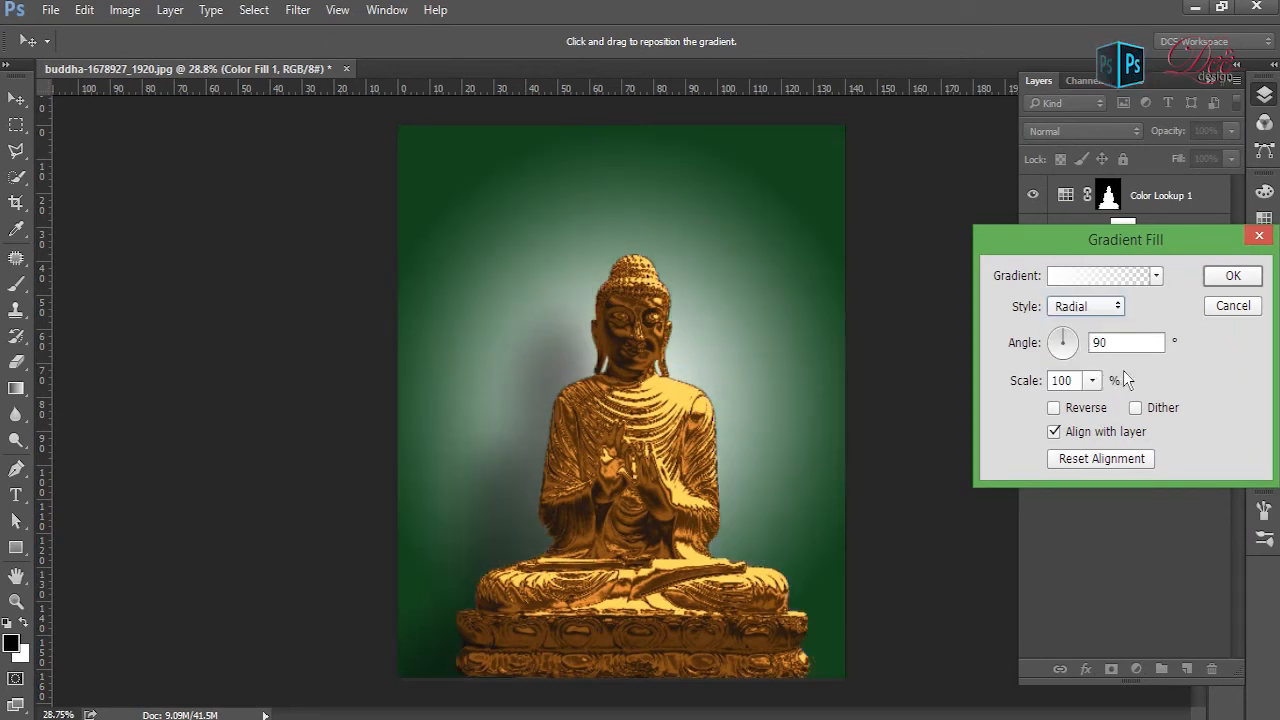
left_click_drag(706, 346, 832, 207)
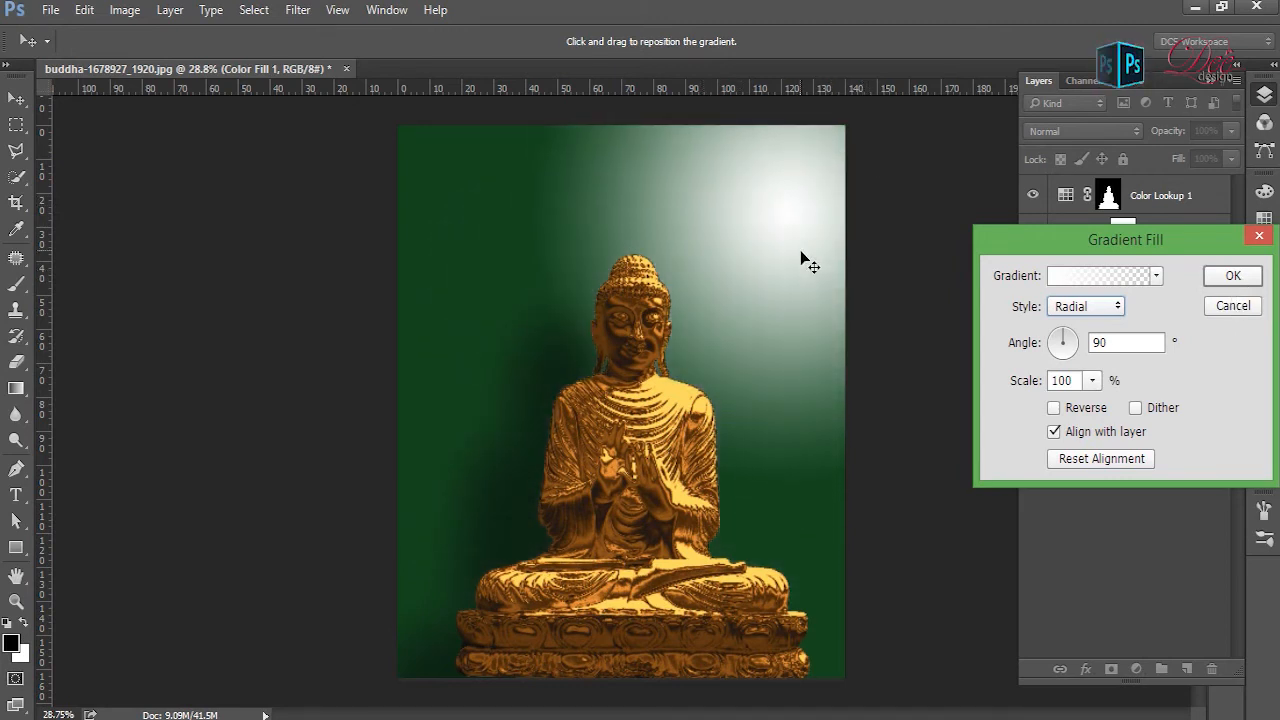
left_click_drag(801, 253, 881, 102)
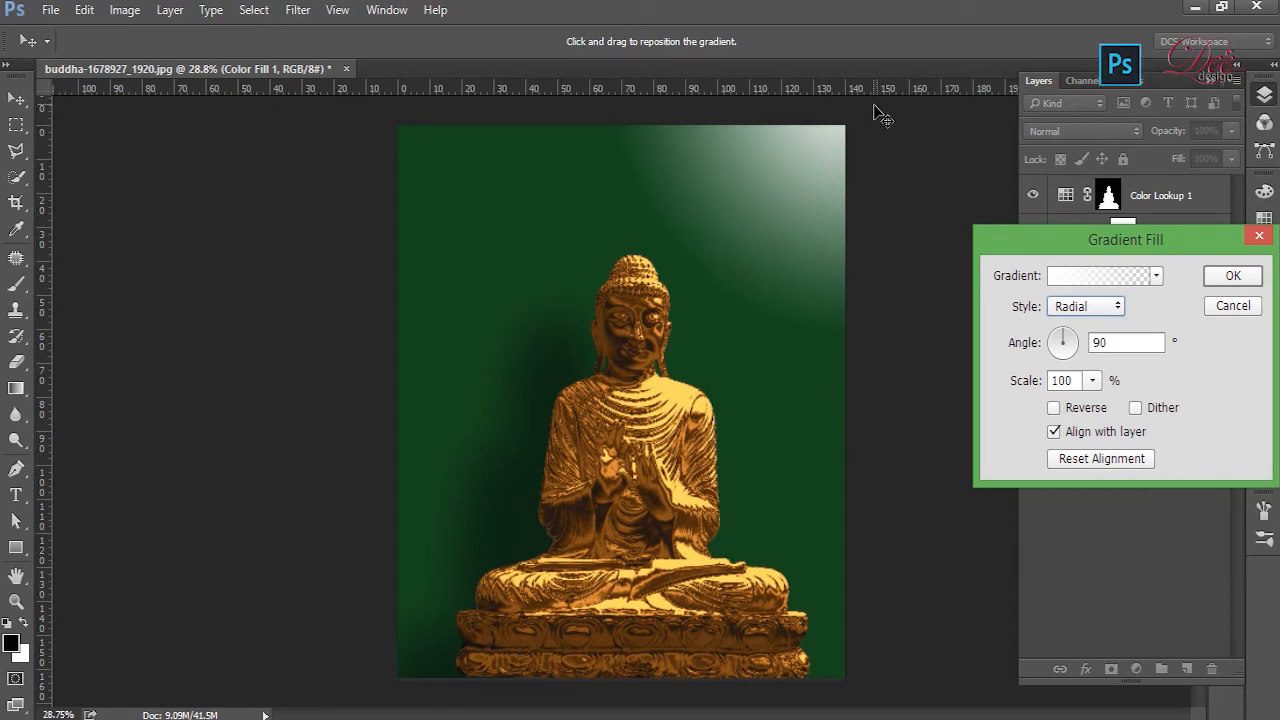
left_click_drag(888, 86, 881, 137)
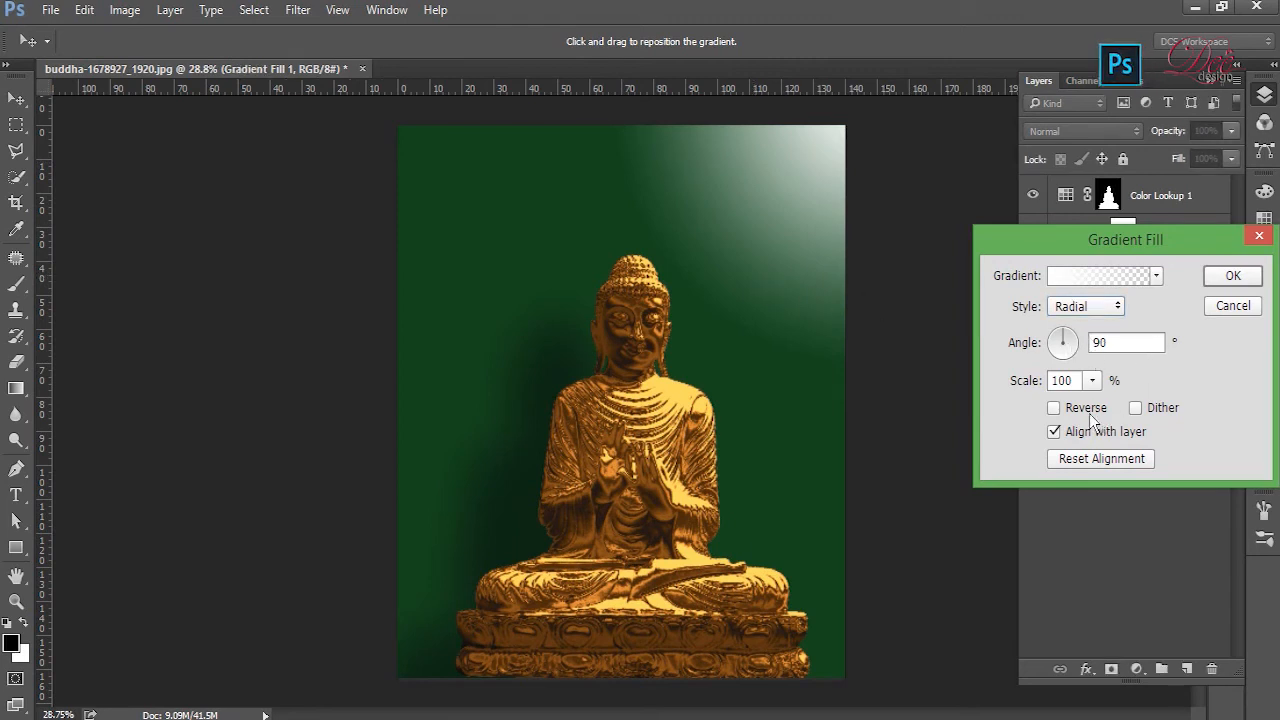
- Enlarge the radial gradient fill to a scale of 300%
left_click(1092, 380)
mouse_move(1107, 418)
left_mouse_down()
mouse_move(1203, 416)
mouse_move(1109, 421)
mouse_move(1131, 419)
left_mouse_up()
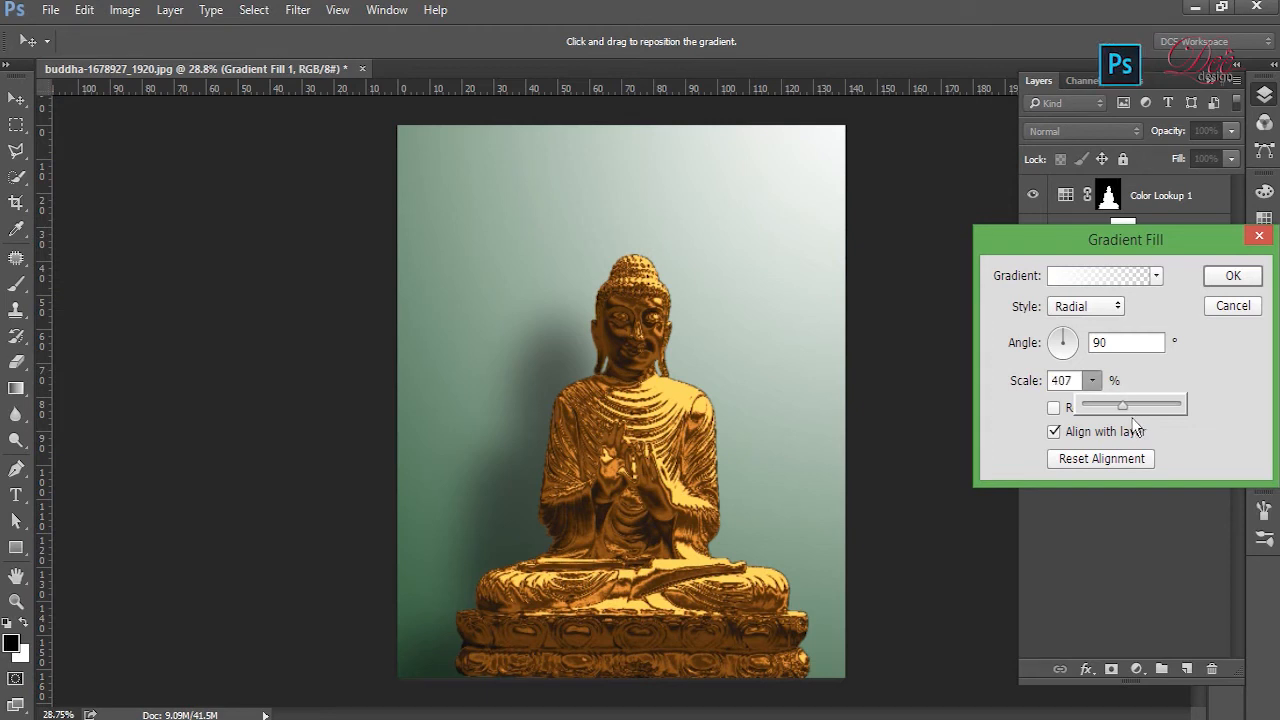
left_click(1073, 387)
double_click(1071, 383)
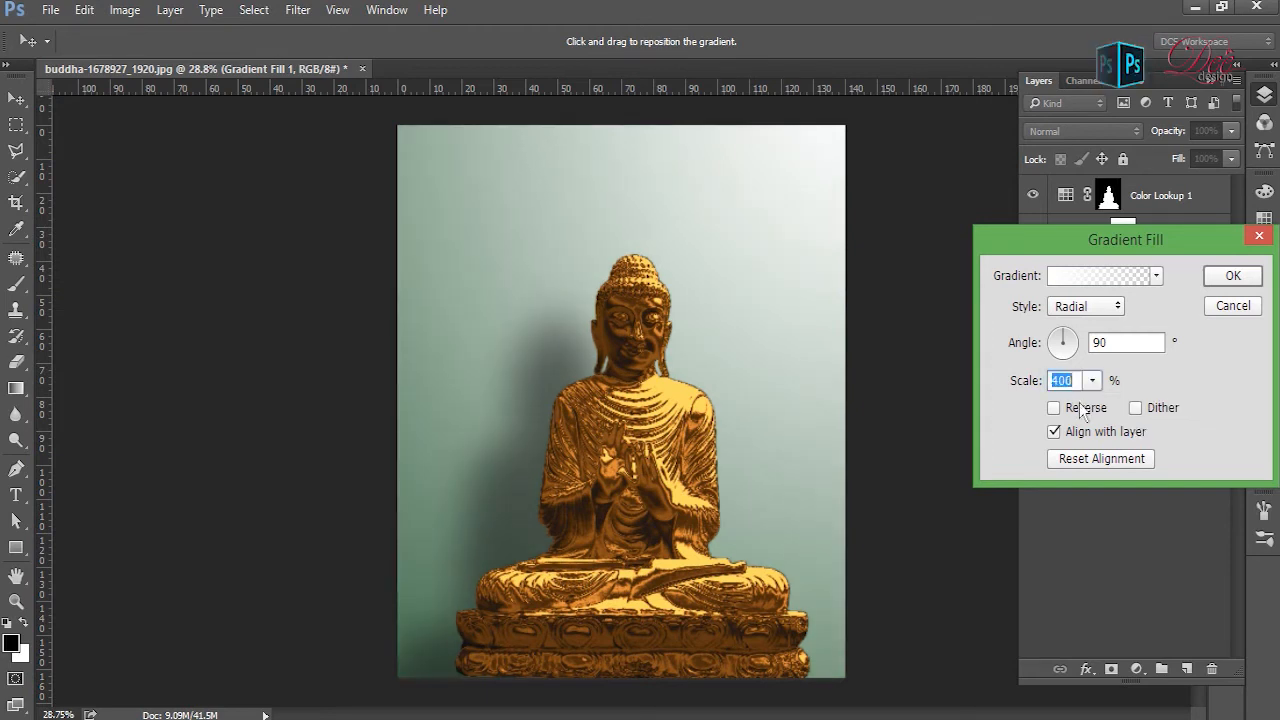
type("300")
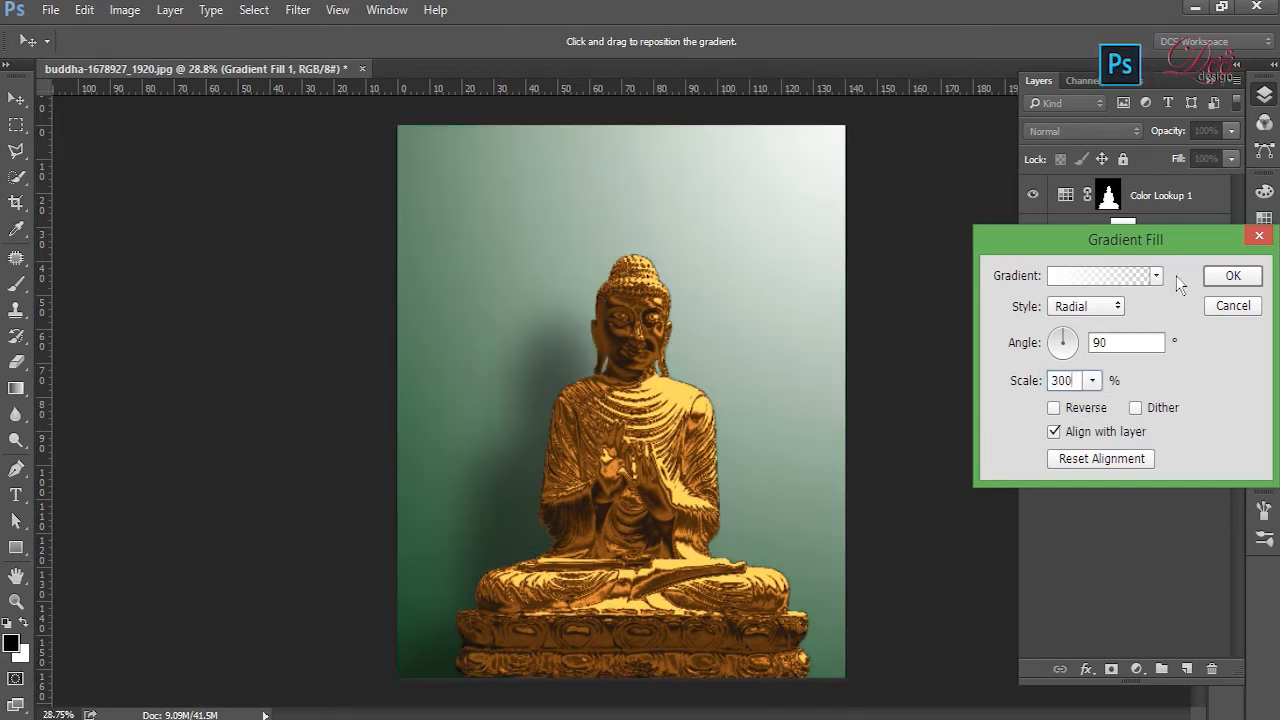
- Shift the enlarged glow farther beyond the canvas's upper-right corner and apply the gradient fill
left_click_drag(757, 280, 870, 118)
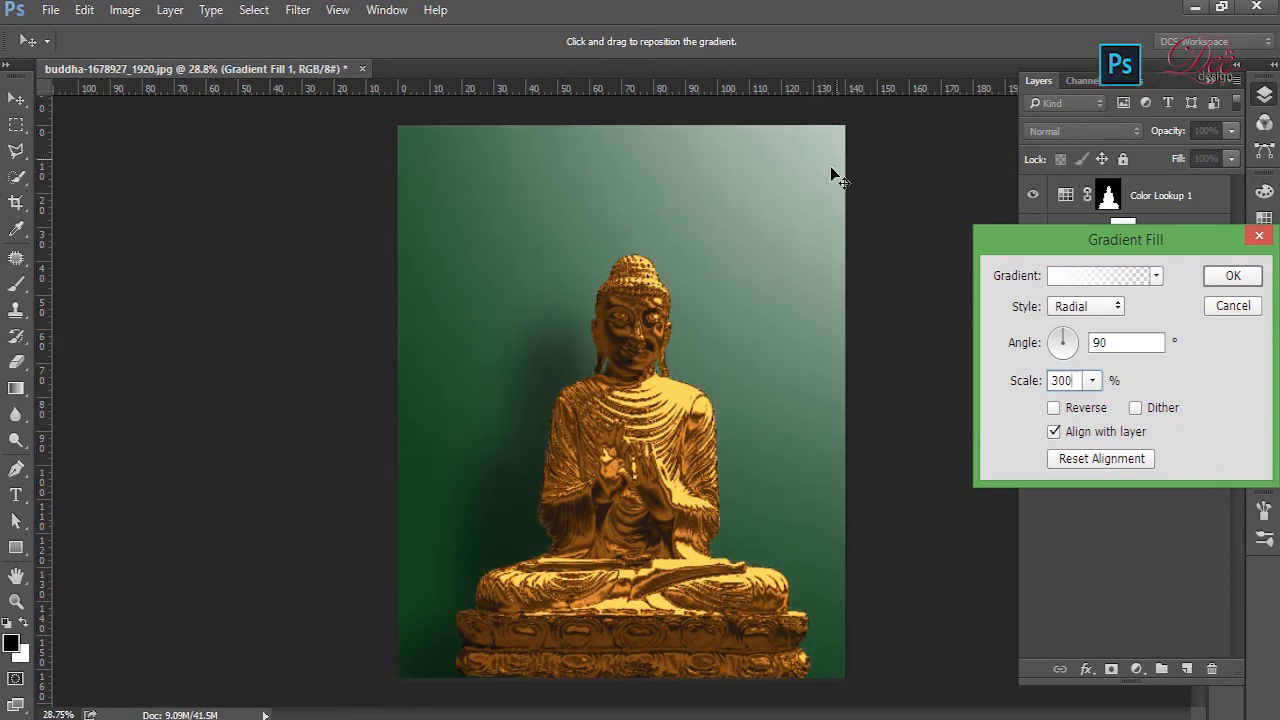
left_click_drag(822, 178, 838, 156)
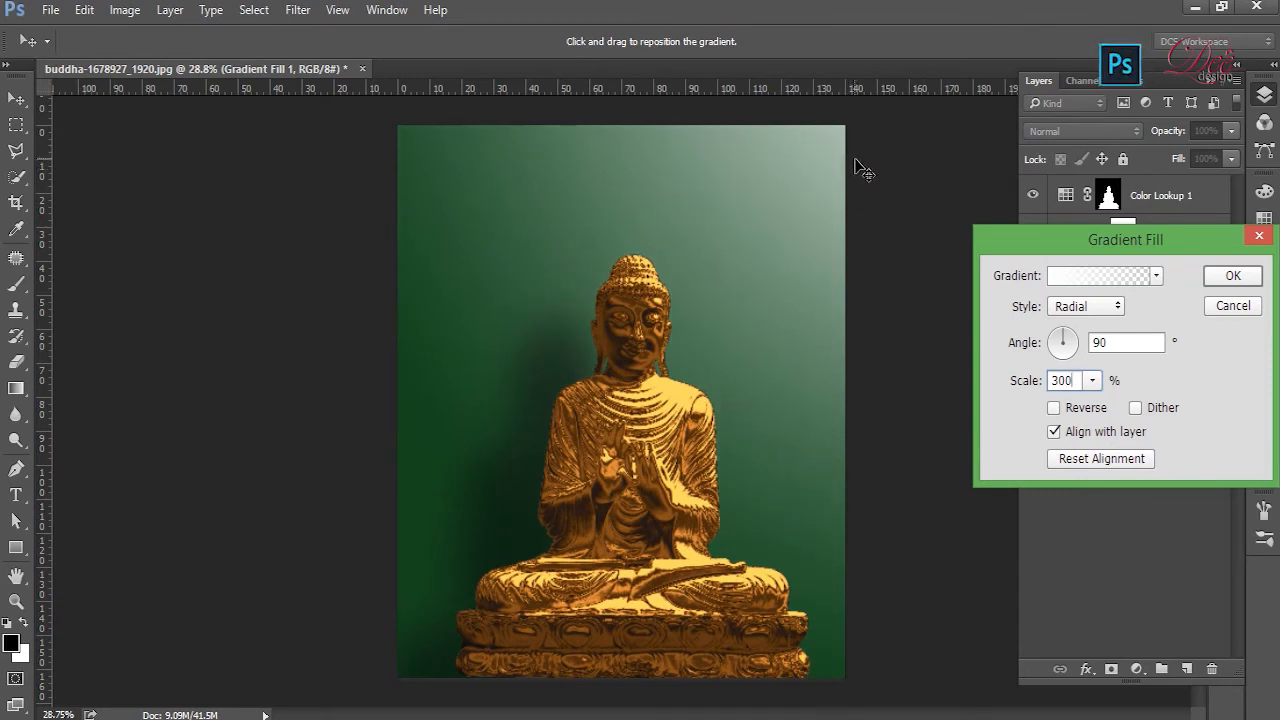
left_click(1238, 277)
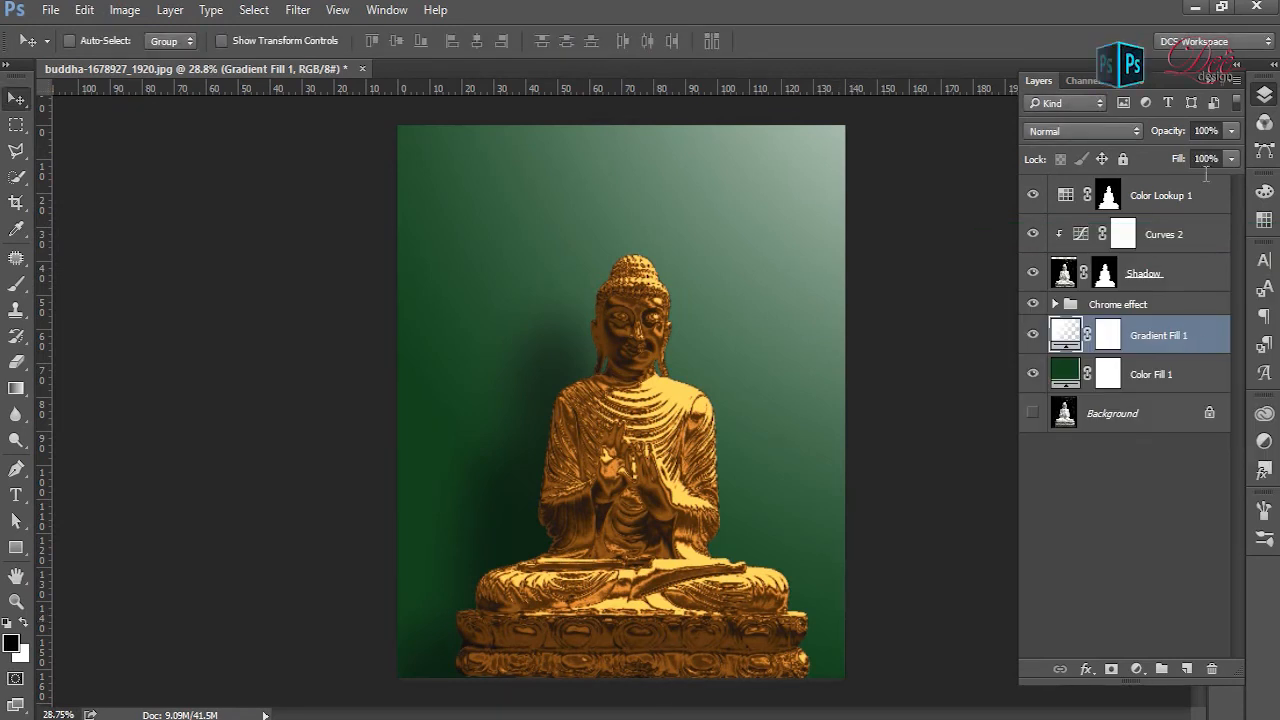
- Reduce the Gradient Fill 1 layer's opacity to 50%
left_click(1206, 131)
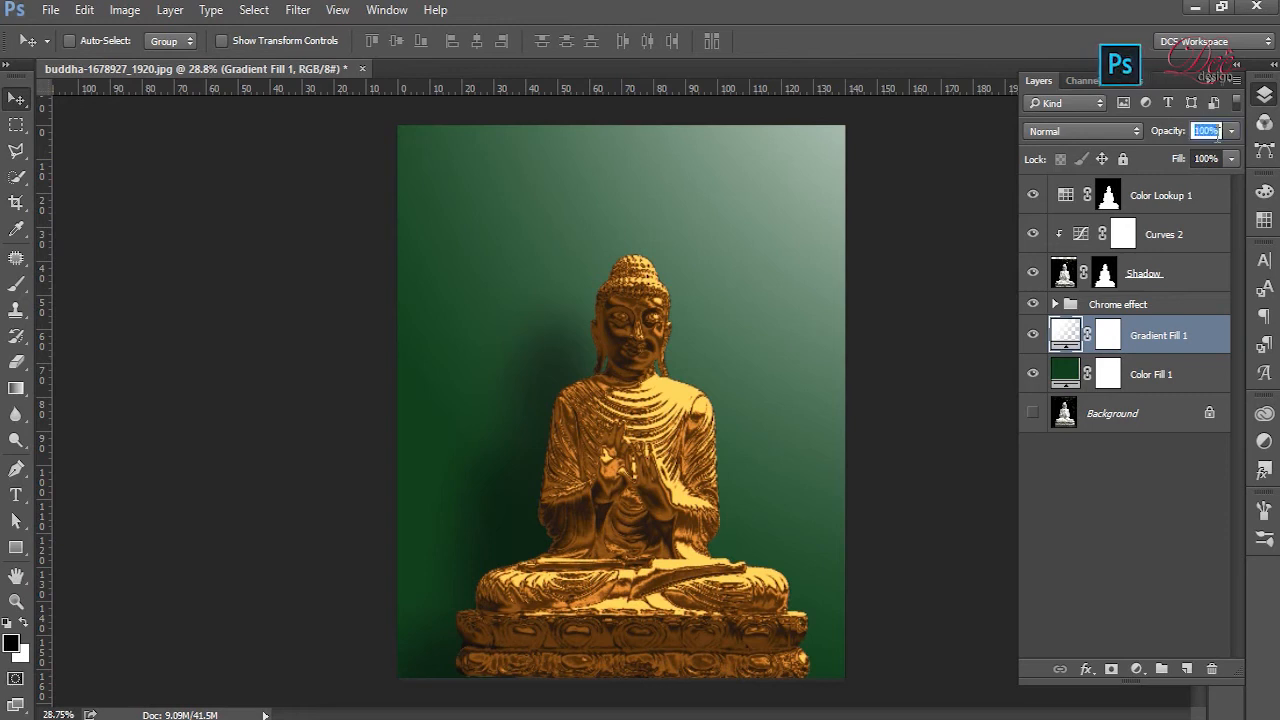
type("50")
key("Return")
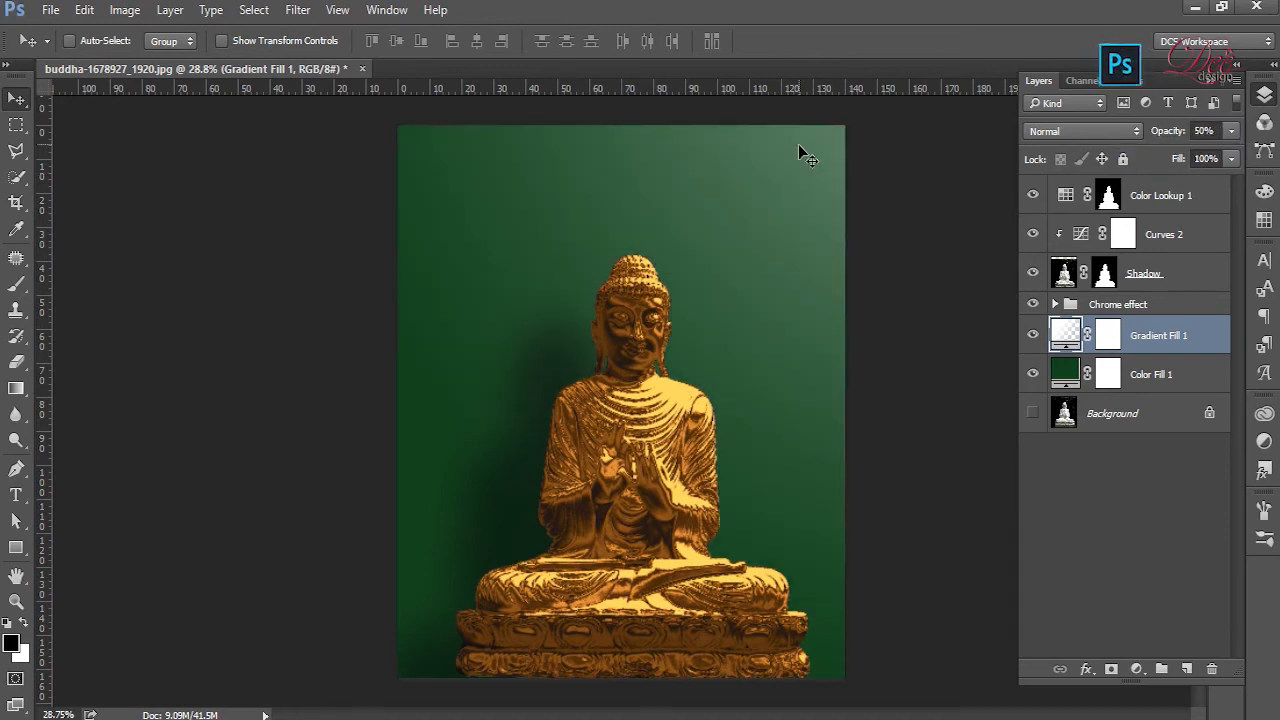
- Duplicate the Gradient Fill 1 layer and set the copy's opacity to 25%
left_click_drag(815, 160, 778, 191)
key("ctrl+j")
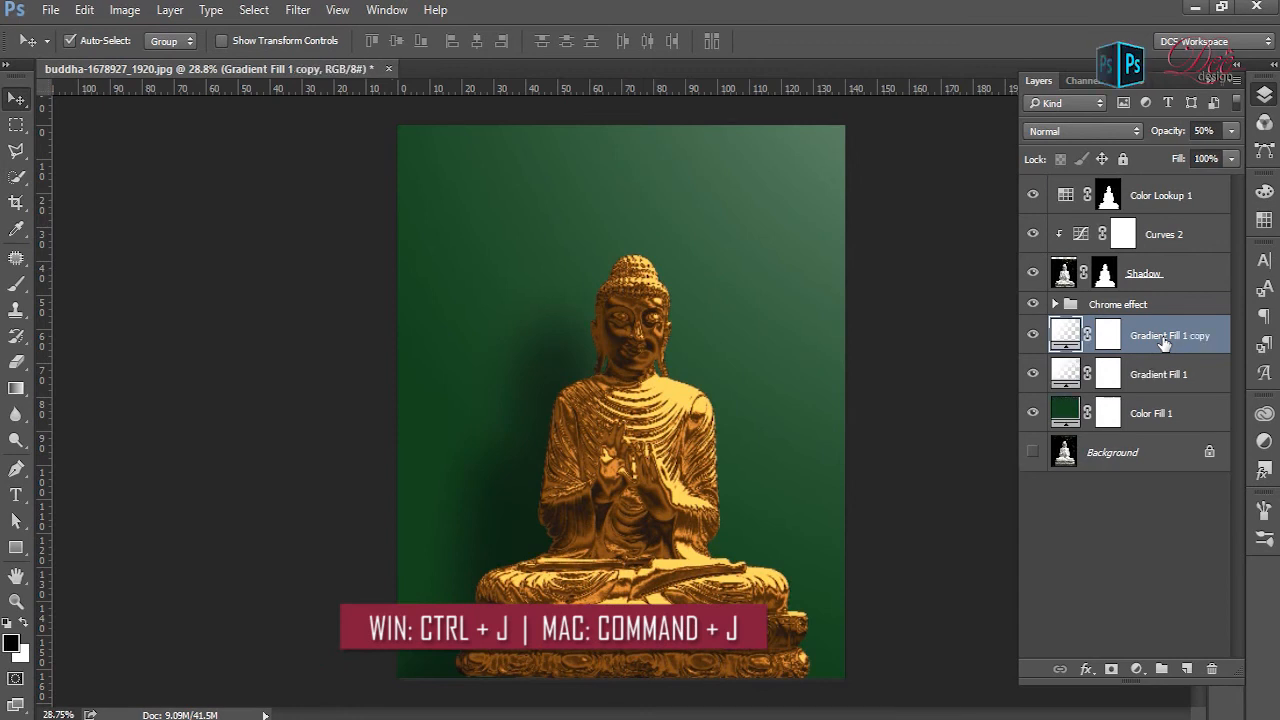
left_click(1205, 131)
type("25")
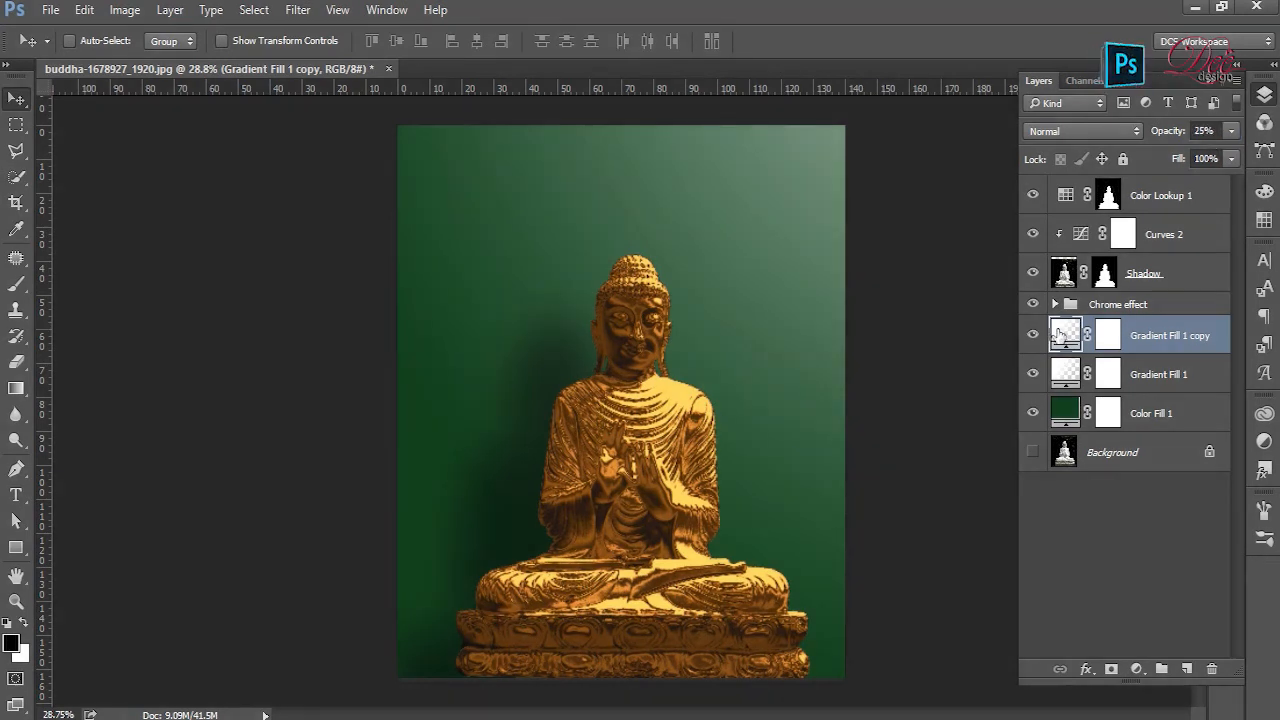
- Move the copied gradient's glow to just outside the canvas's upper-left corner and apply the change
double_click(1065, 335)
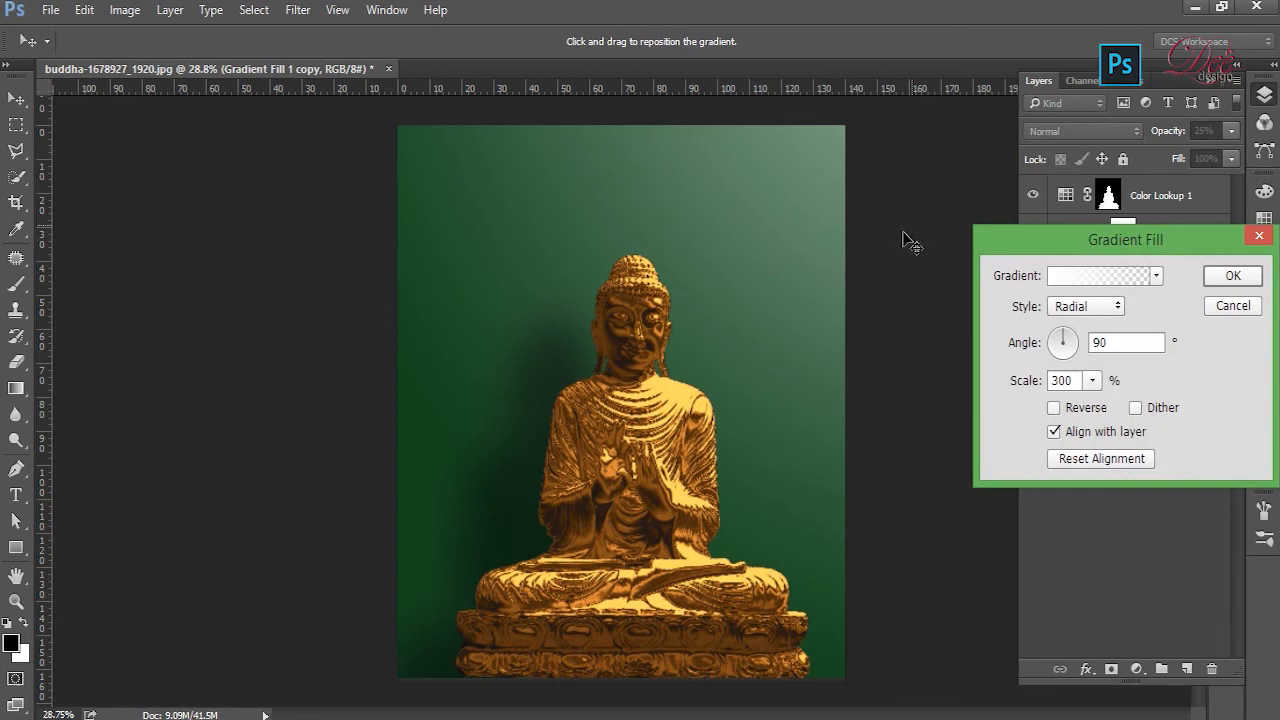
left_click_drag(770, 268, 286, 277)
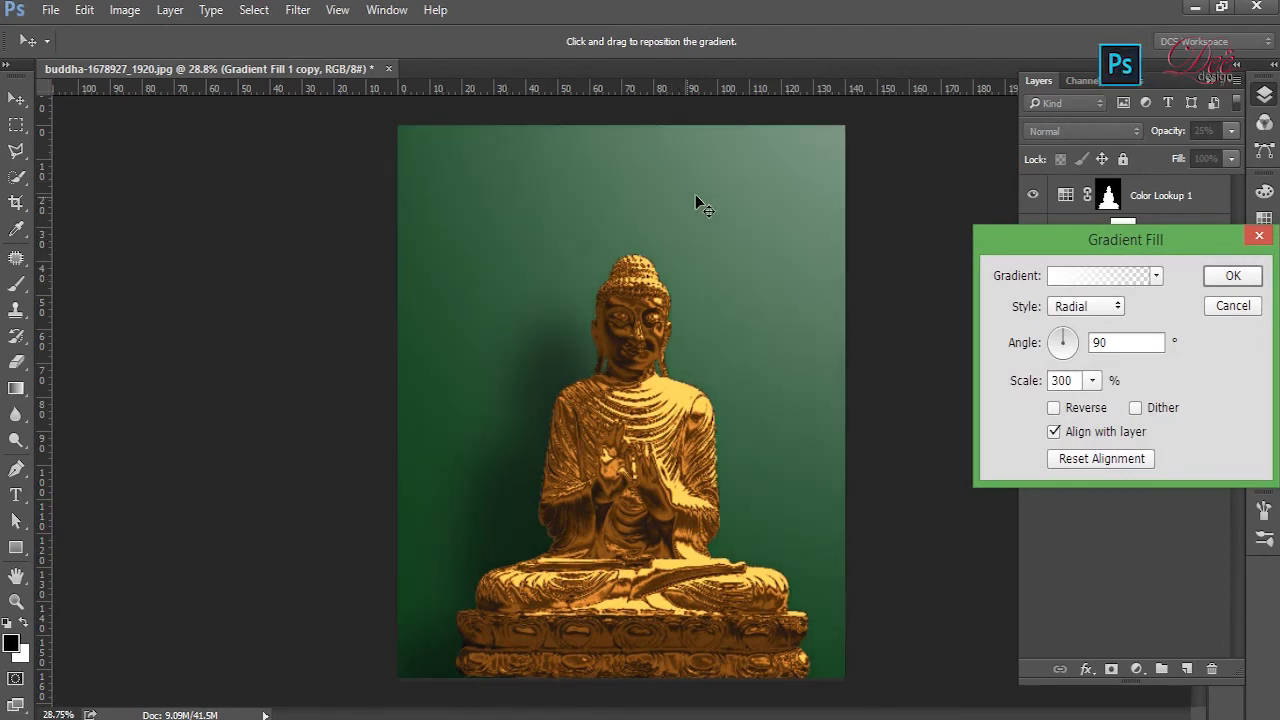
left_click_drag(698, 200, 370, 188)
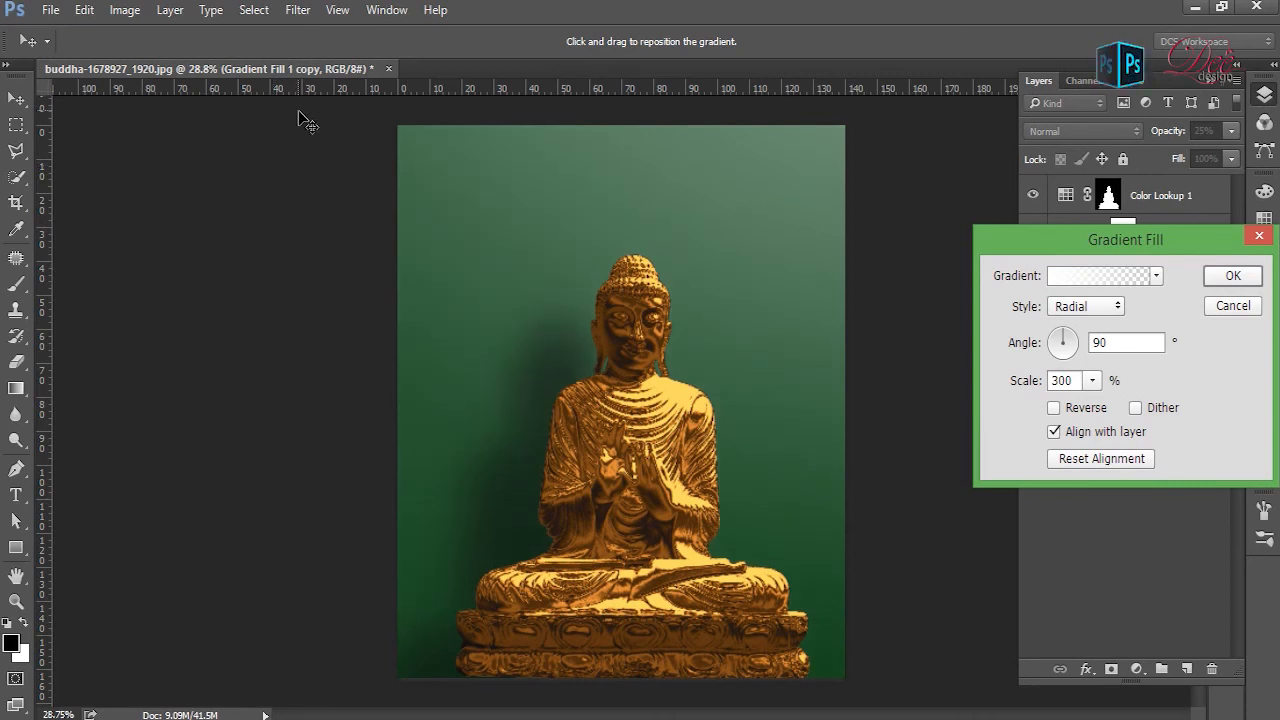
left_click_drag(400, 143, 310, 75)
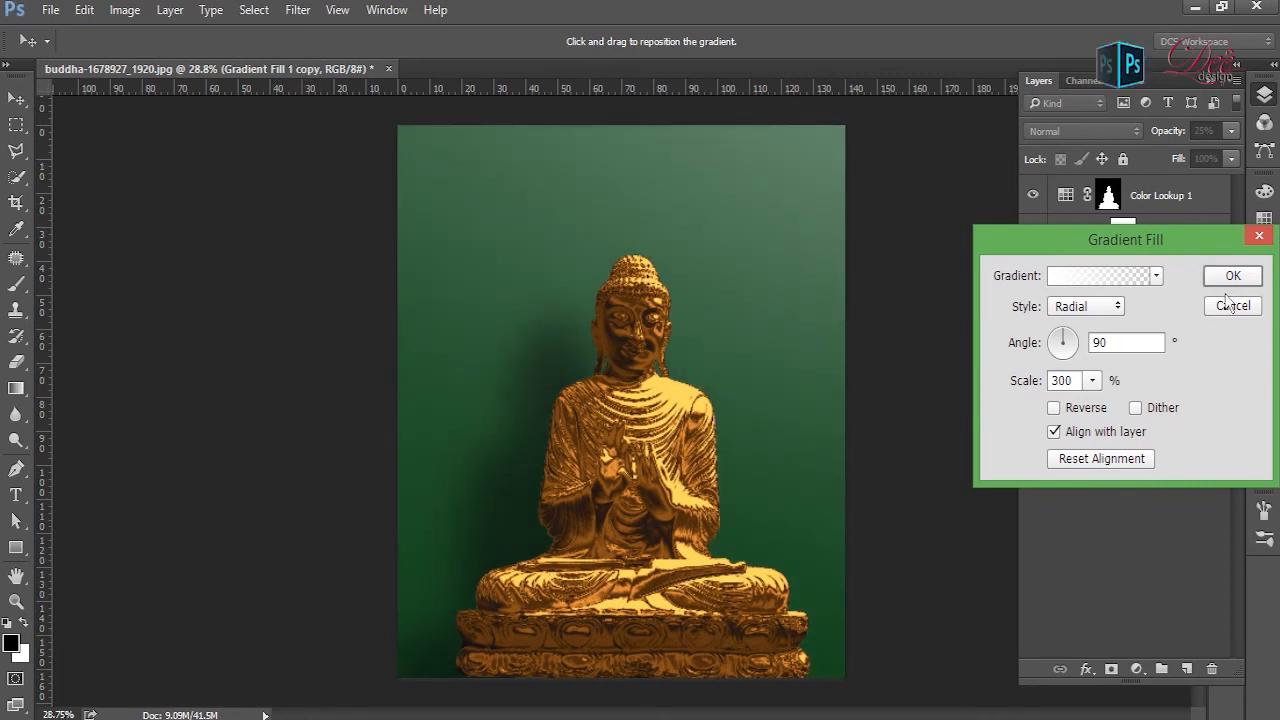
left_click(1233, 277)
- Shift the Gradient Fill 1 glow horizontally inward from beyond the canvas's upper-right corner and apply the change
double_click(1076, 374)
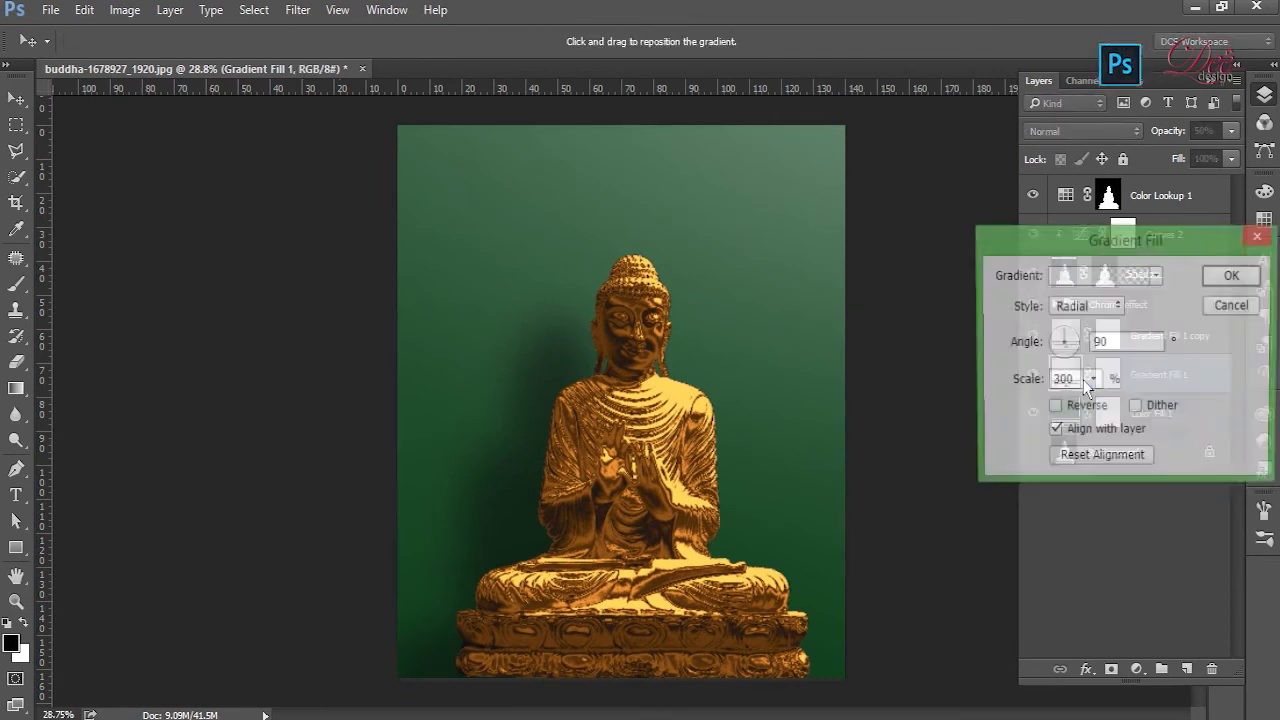
left_click_drag(880, 247, 735, 258)
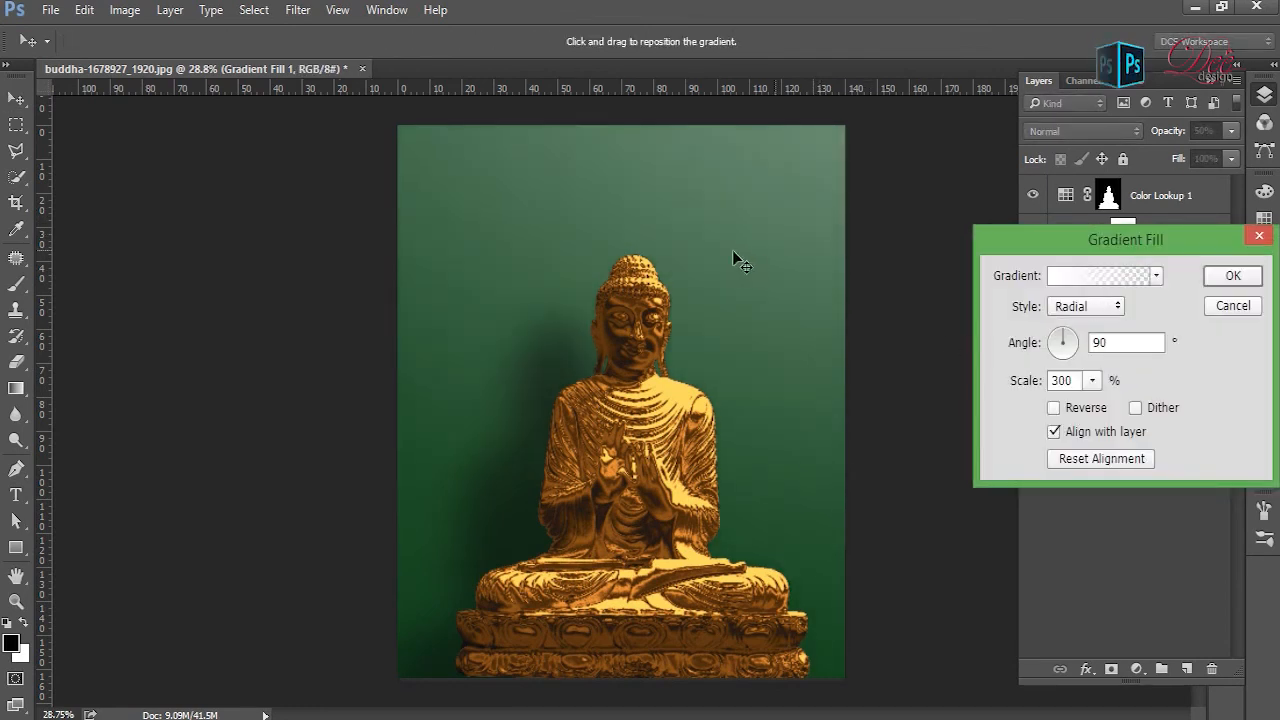
left_click(1250, 280)
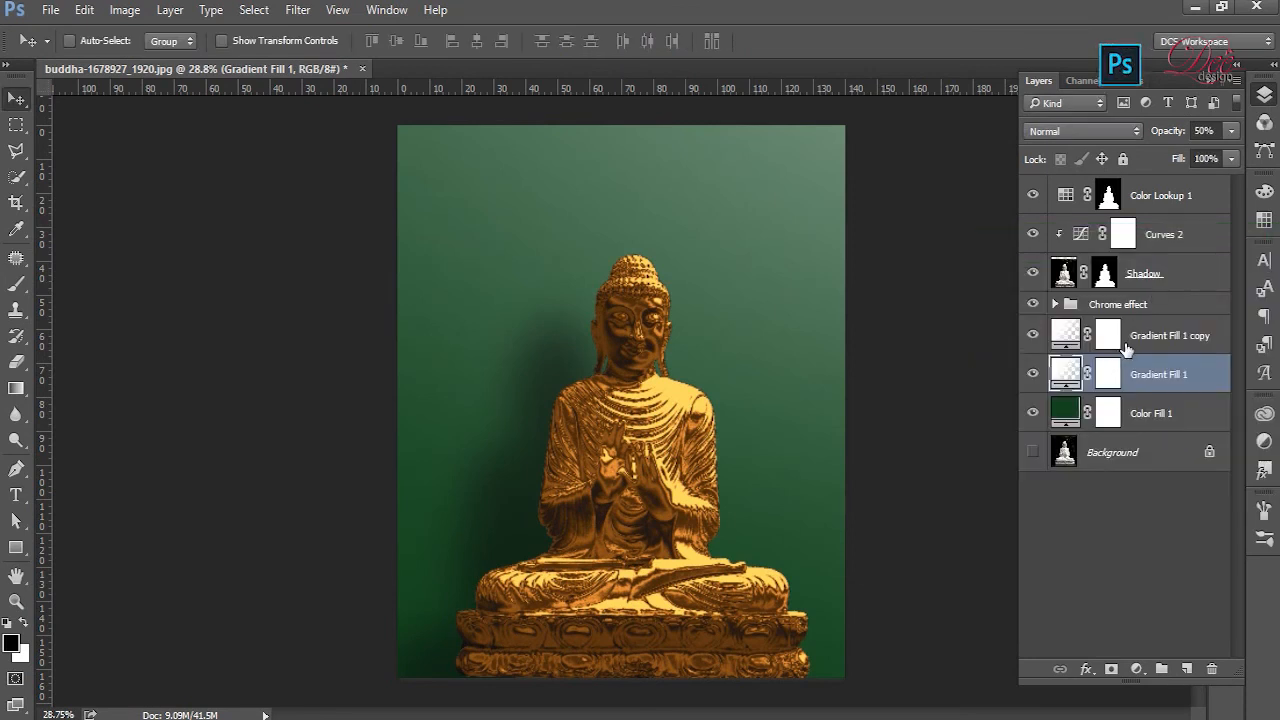
- Accept the radial gradient settings of the Gradient Fill 1 copy and reduce that layer's opacity to 10%
double_click(1068, 336)
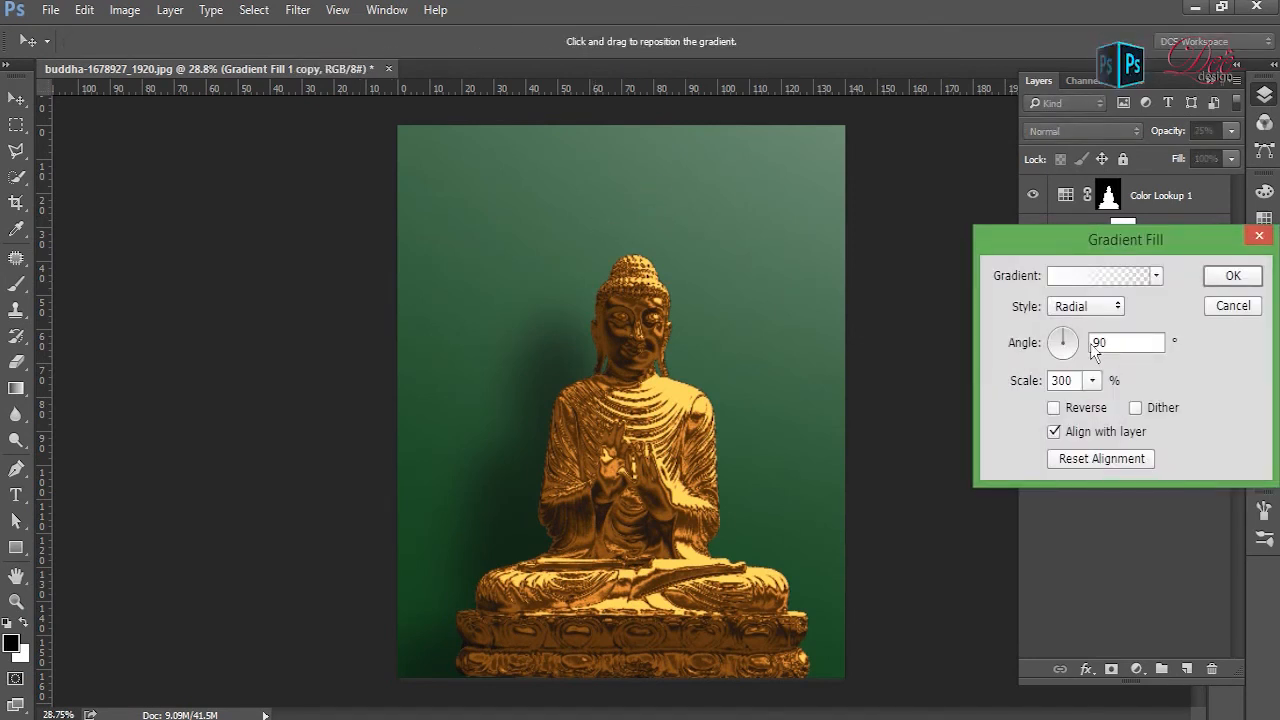
left_click(1236, 282)
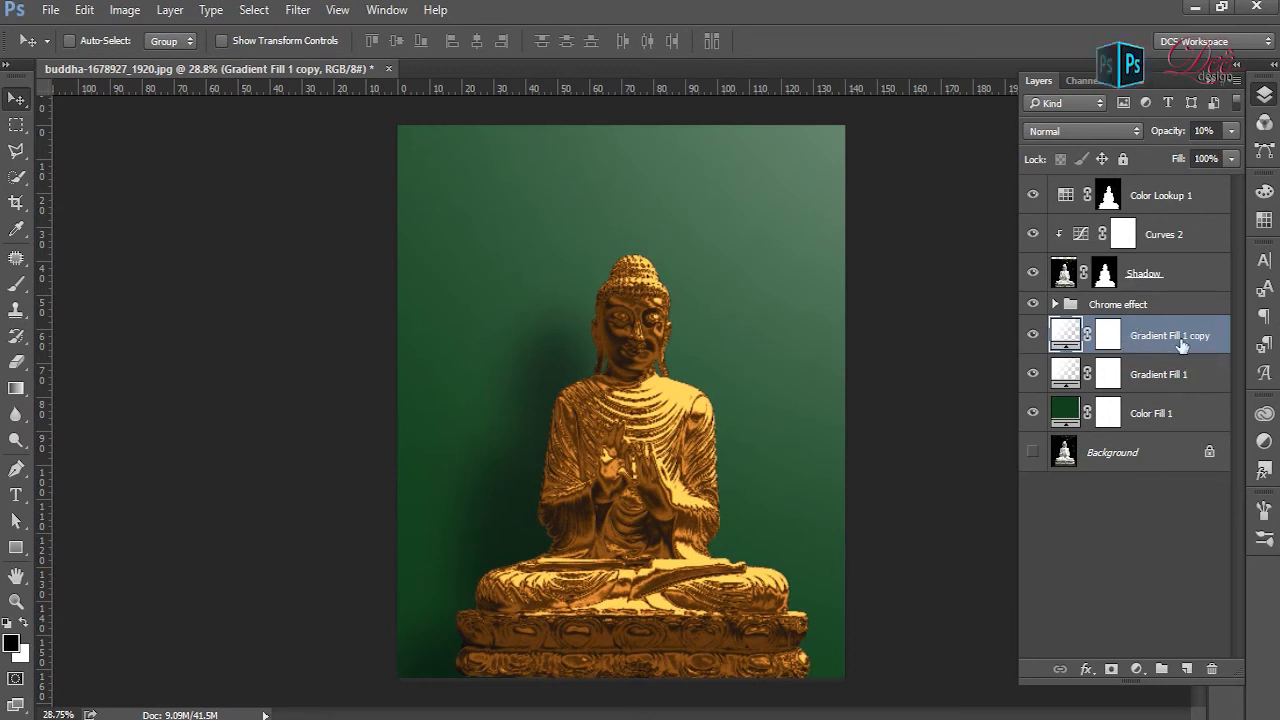
- Change the Color Fill 1 background layer's color to a dark blue
left_click(1187, 416)
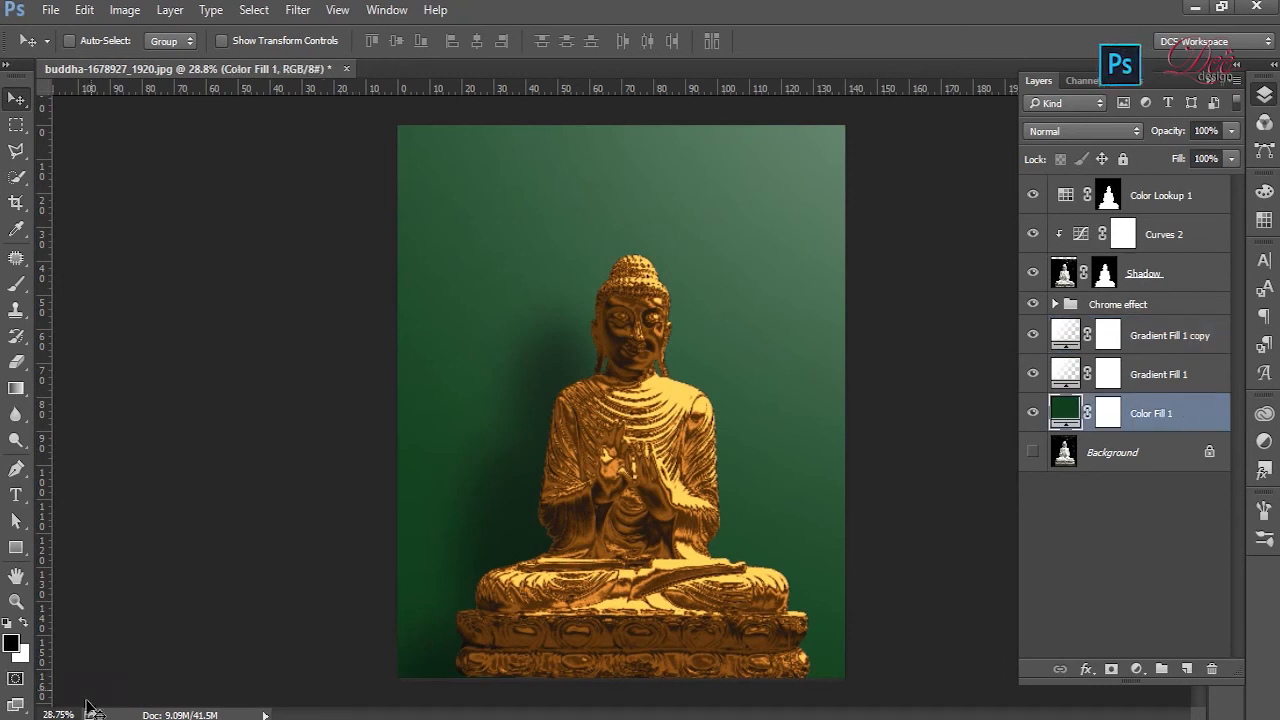
double_click(1057, 424)
left_click_drag(935, 173, 1088, 183)
left_click_drag(1146, 390, 1152, 363)
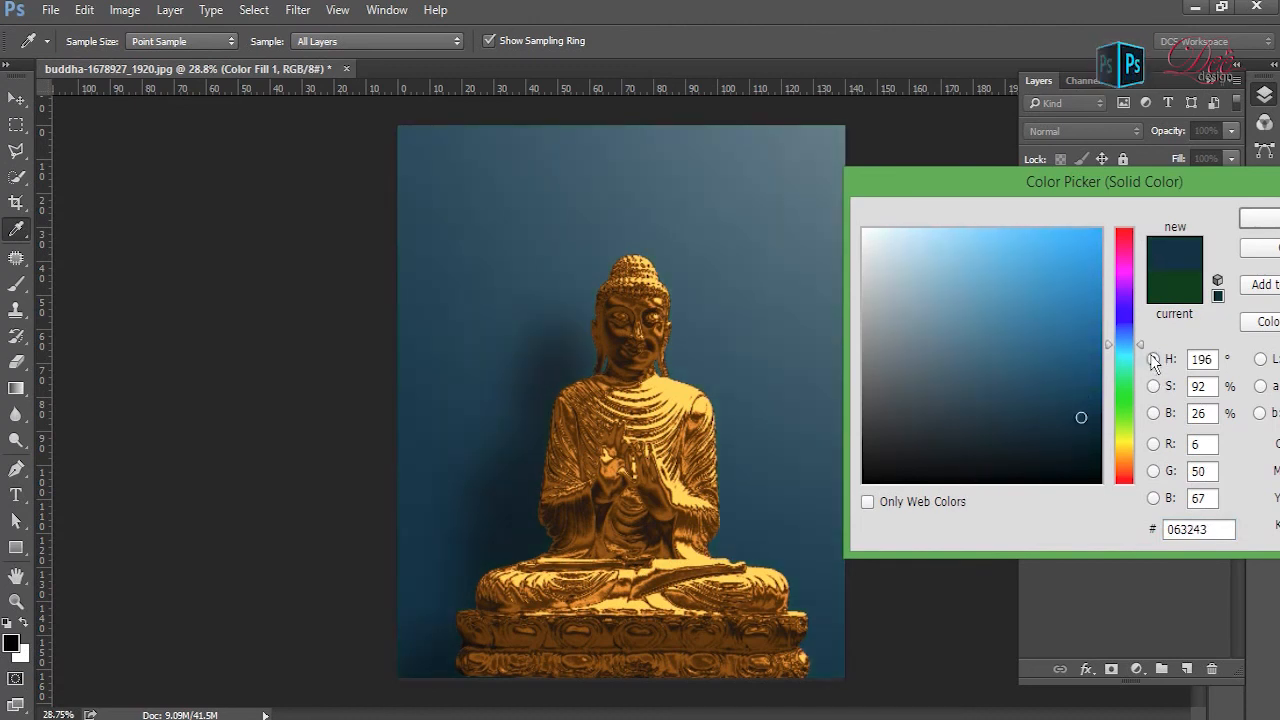
left_click(1262, 218)
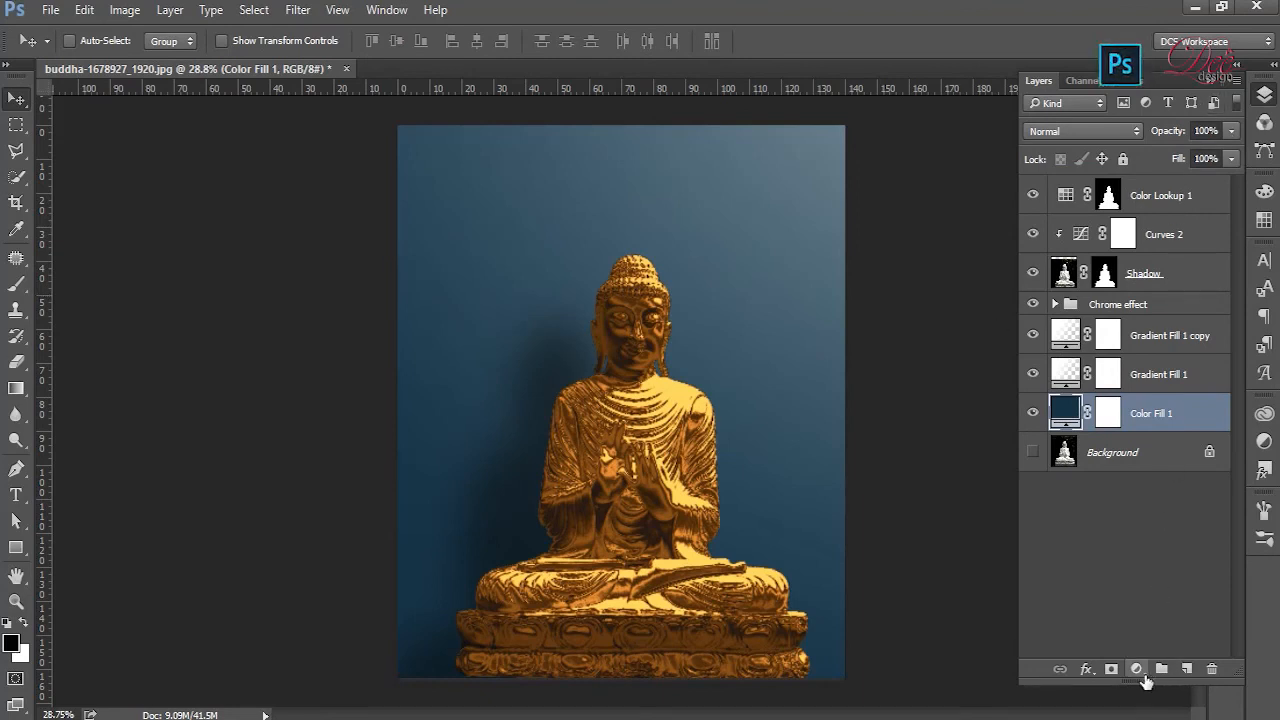
- Add a black (000000) solid color fill layer directly above Color Fill 1 and set its opacity to 20%
left_click(1136, 669)
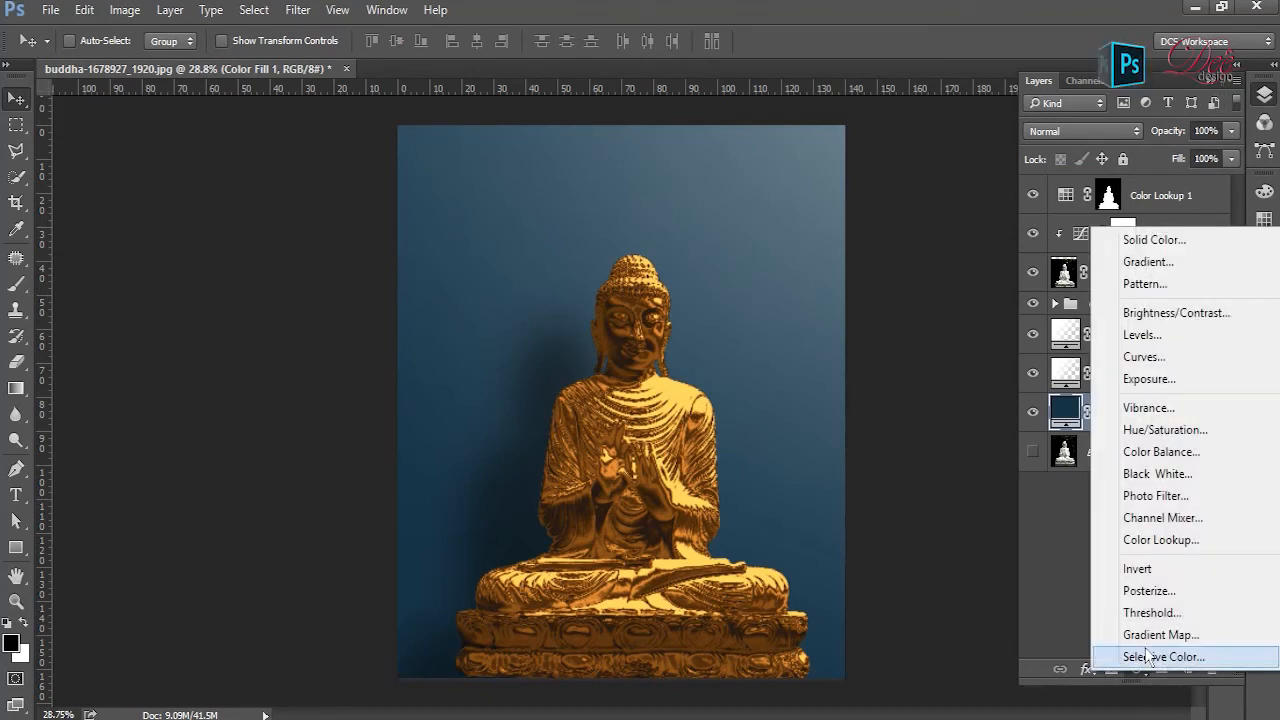
left_click(1183, 248)
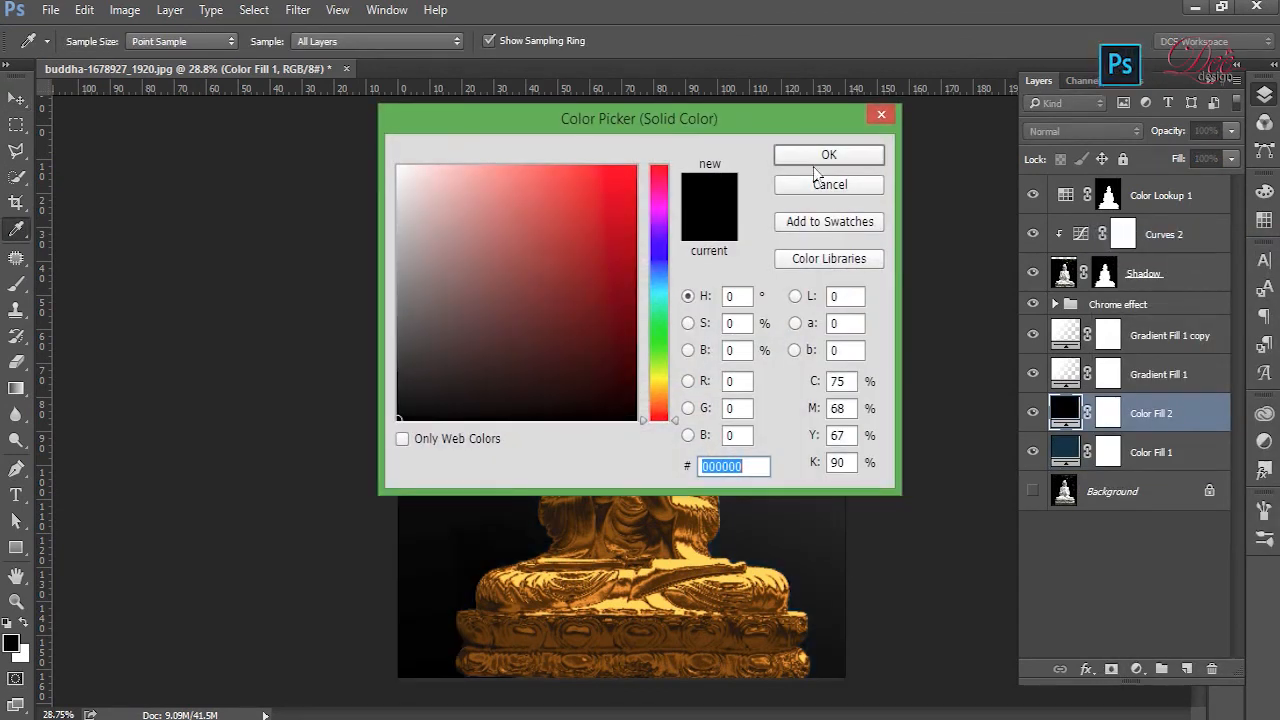
left_click(825, 161)
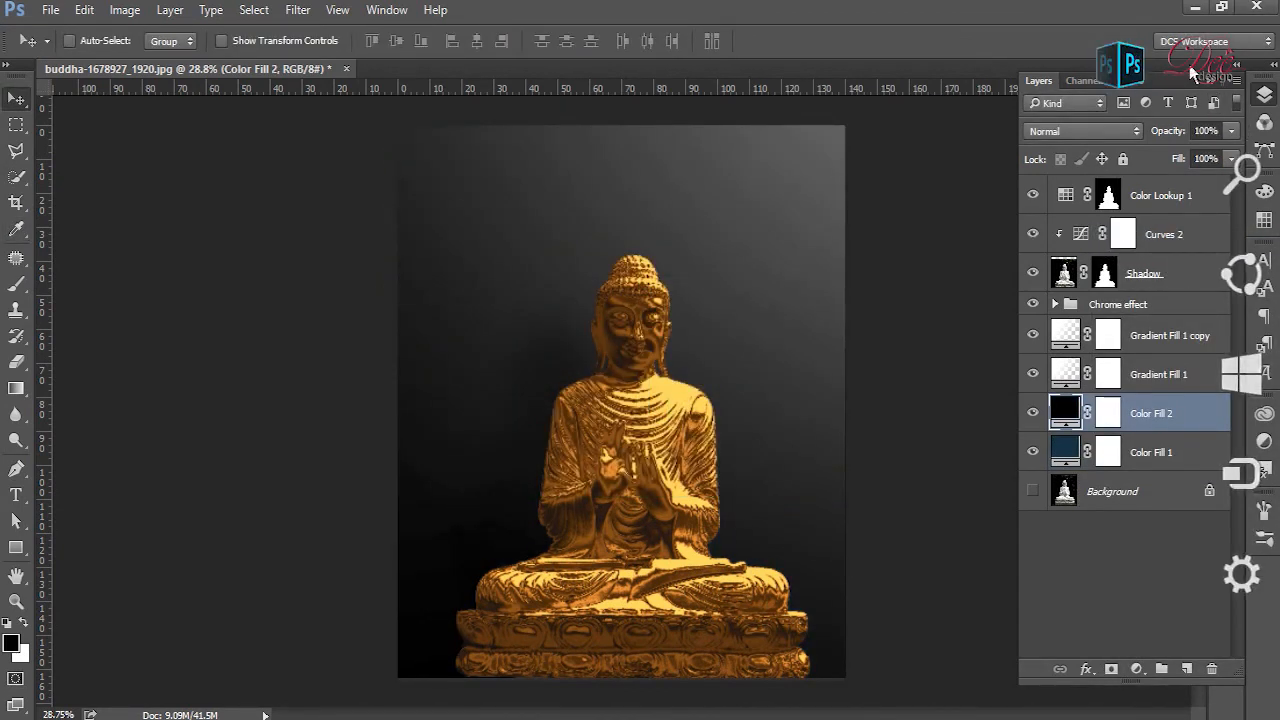
left_click_drag(1181, 134, 1104, 140)
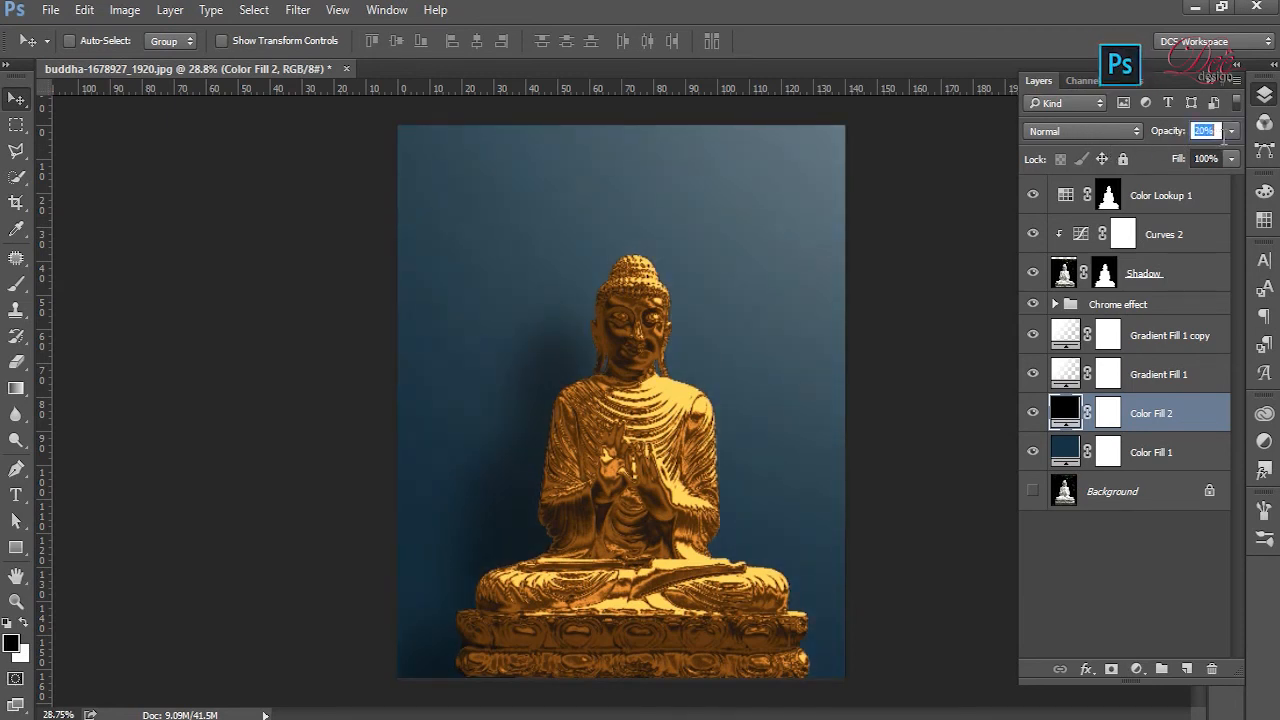
key("Return")
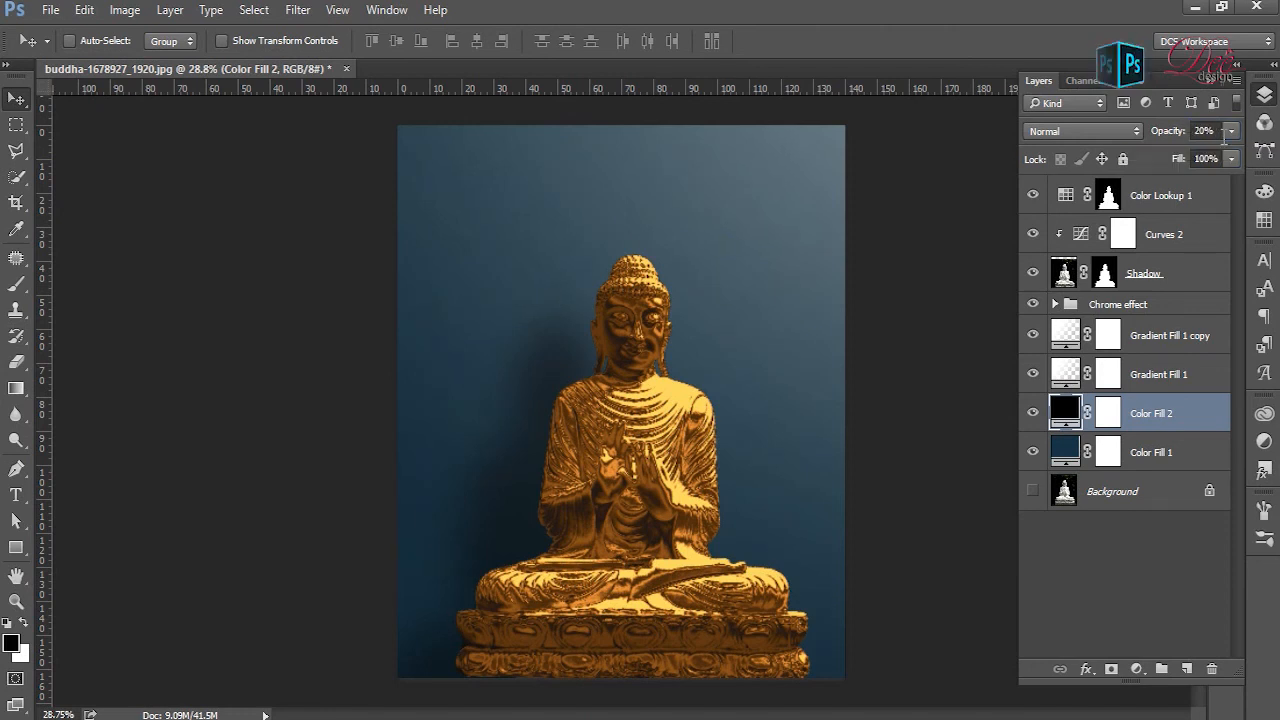